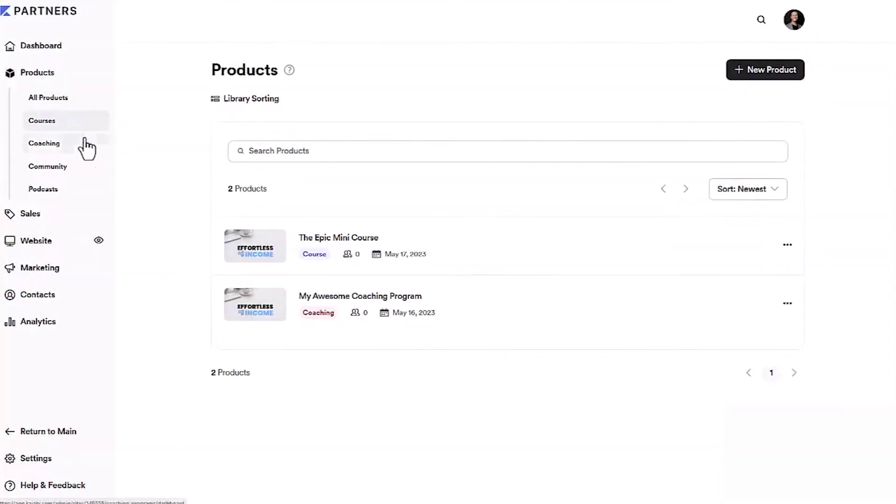
Step: Start a new Kajabi course titled My Sweet Membership Site with a short description
click(778, 74)
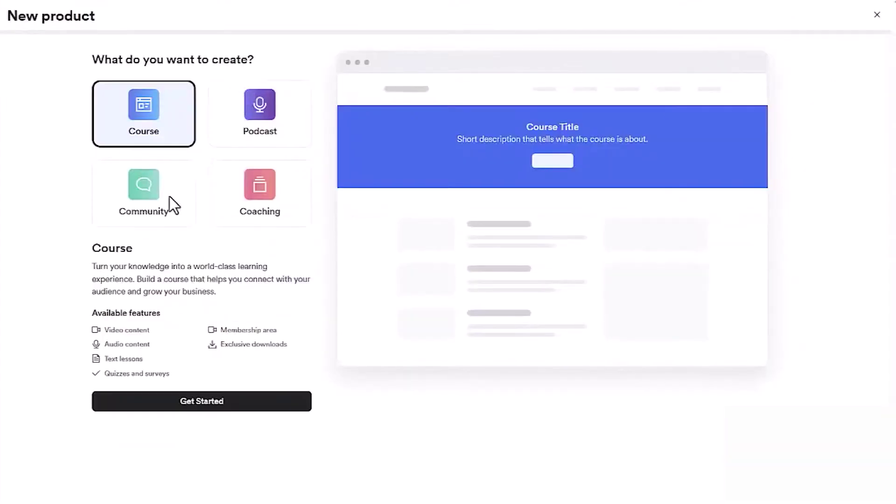
click(199, 405)
click(192, 137)
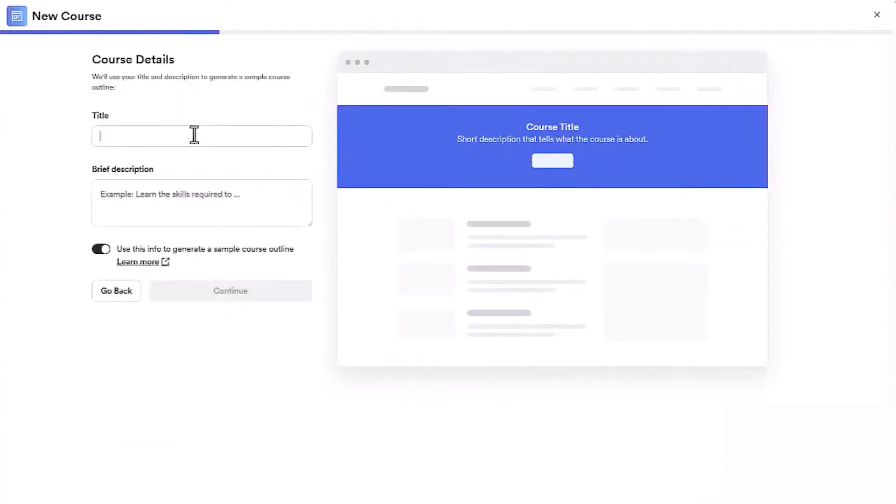
text(My Sweet Membership Site)
click(196, 195)
text(This membership is awesome!)
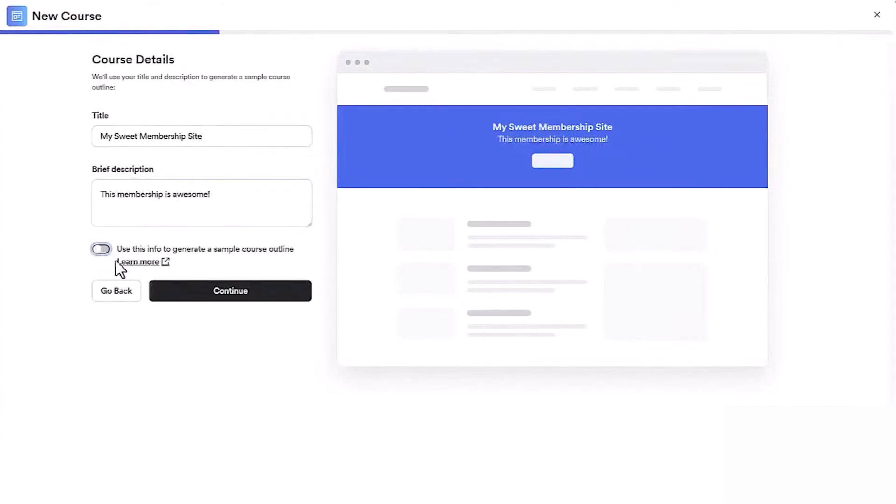
click(232, 295)
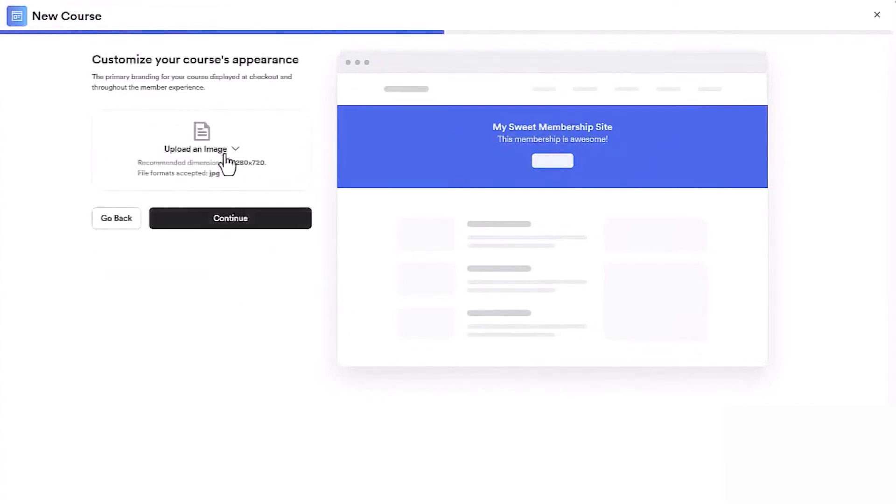
Step: Price the course as a paid Subscription and finish creating it
click(194, 270)
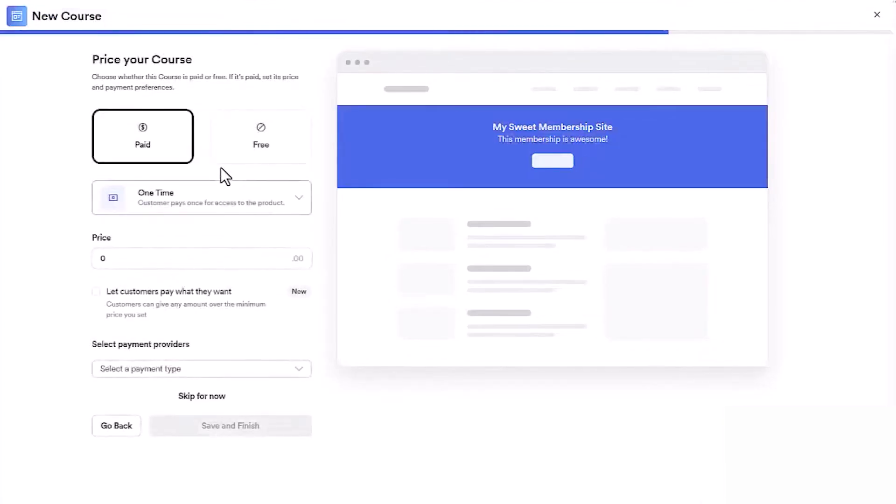
click(239, 209)
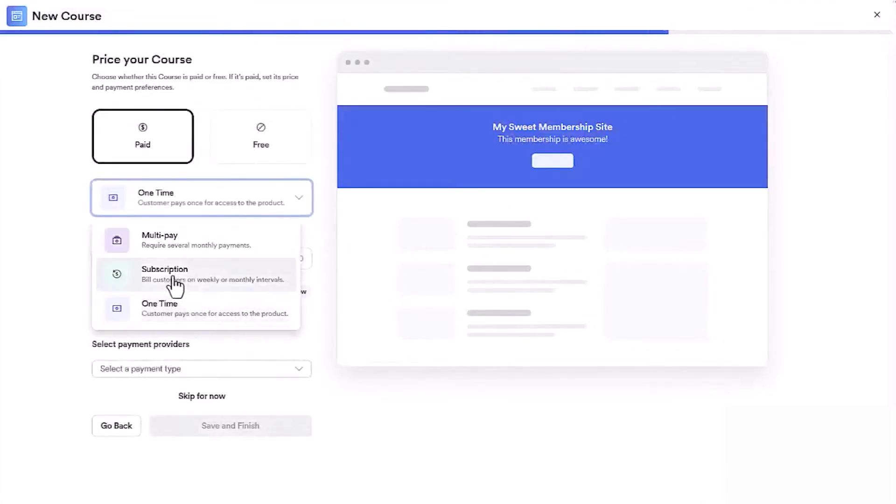
click(220, 284)
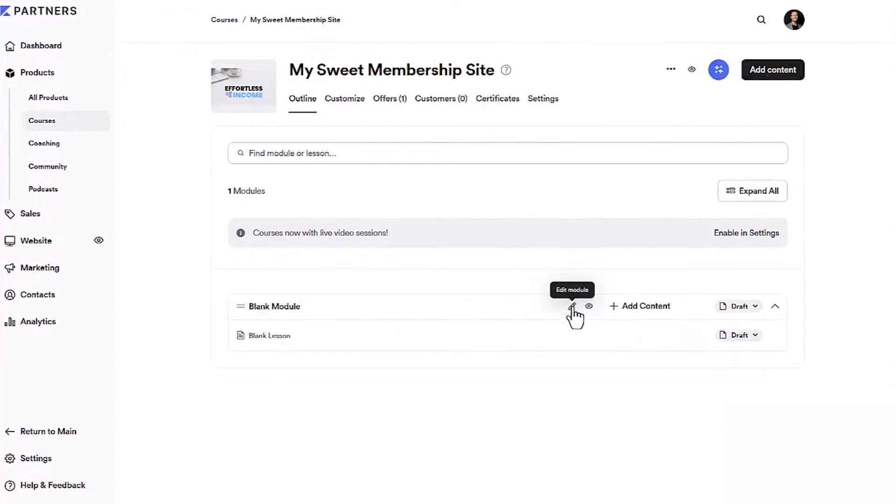
Step: Rename the Blank Module to Nutrition
click(573, 309)
drag(411, 123, 285, 115)
text(Nutrition)
click(553, 461)
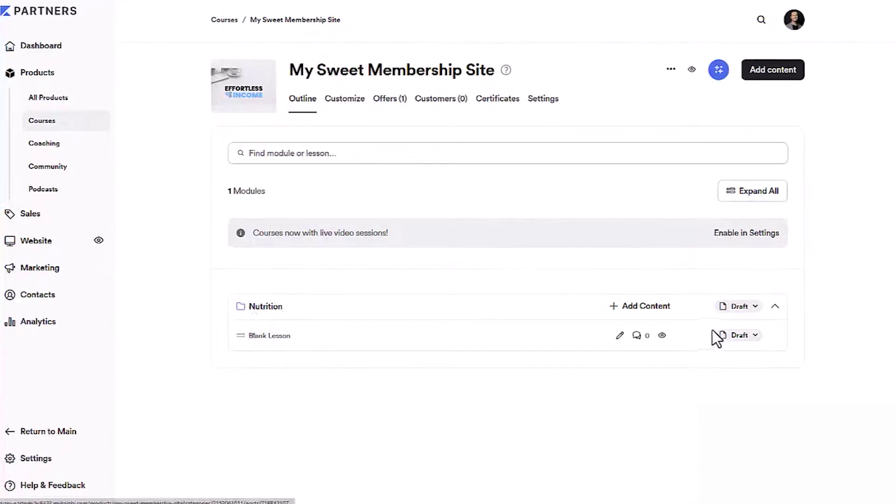
Step: Publish the Nutrition module and its Blank Lesson
click(742, 307)
click(676, 353)
click(739, 335)
click(712, 386)
Step: Add a new module titled Exercise Walkthroughs
click(763, 70)
click(735, 98)
click(454, 117)
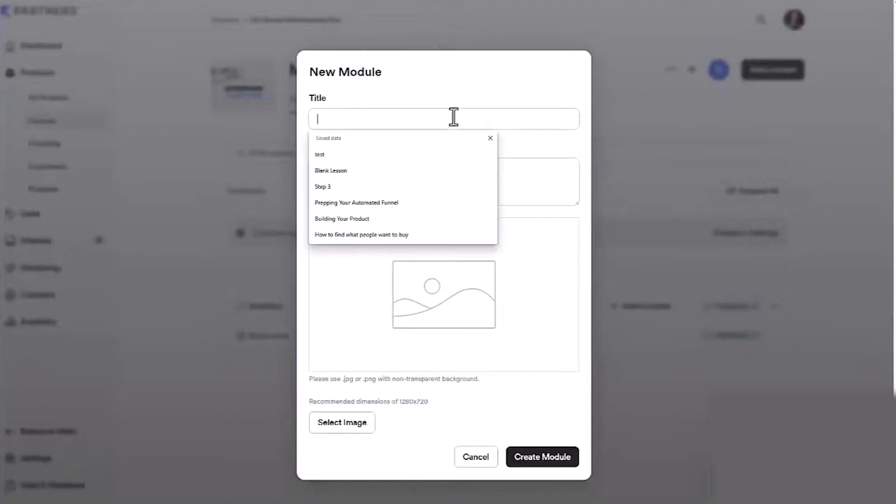
text(Exercise Walkthroughs)
click(559, 474)
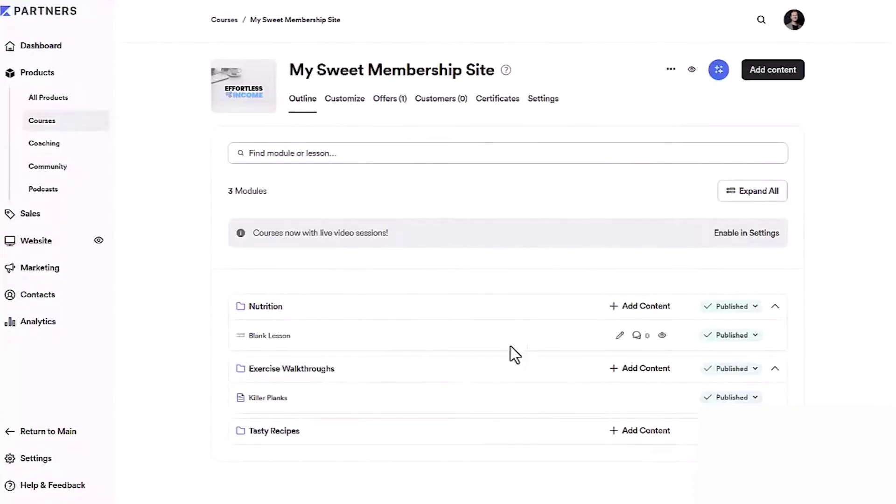
click(281, 412)
scroll(178, 277, down, 3)
click(420, 83)
click(525, 71)
click(243, 88)
scroll(176, 251, down, 1)
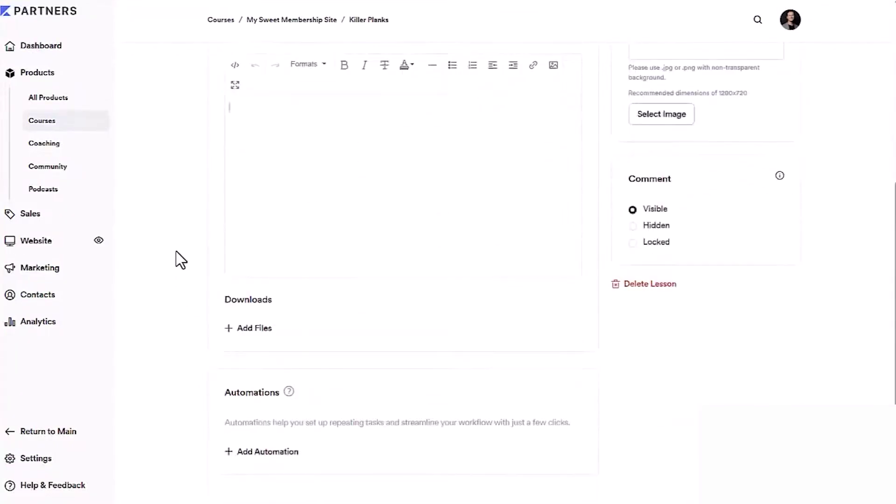
scroll(176, 252, up, 3)
click(371, 244)
scroll(120, 238, up, 1)
click(504, 302)
click(452, 298)
scroll(602, 274, down, 3)
scroll(630, 224, down, 1)
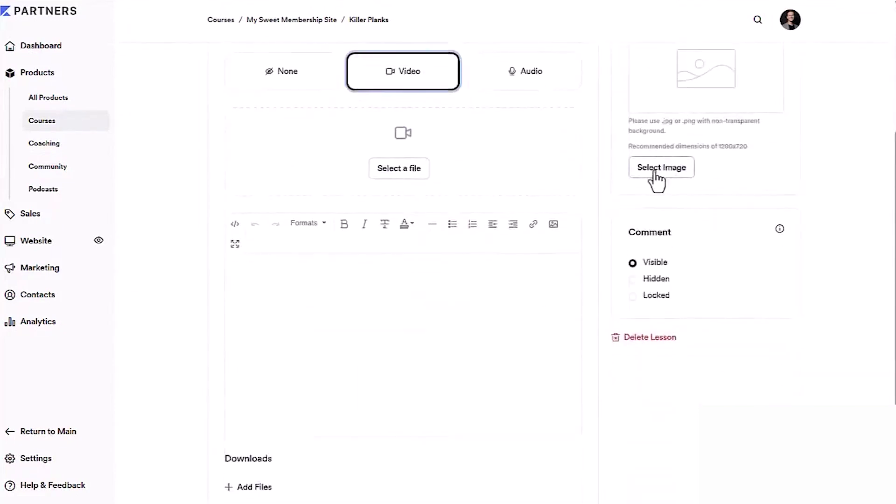
click(655, 179)
scroll(774, 158, down, 2)
scroll(776, 151, down, 2)
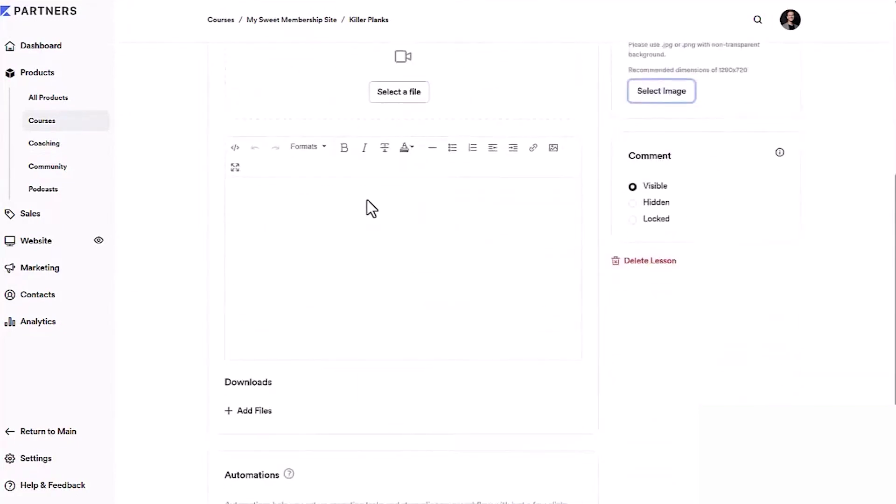
scroll(358, 305, down, 1)
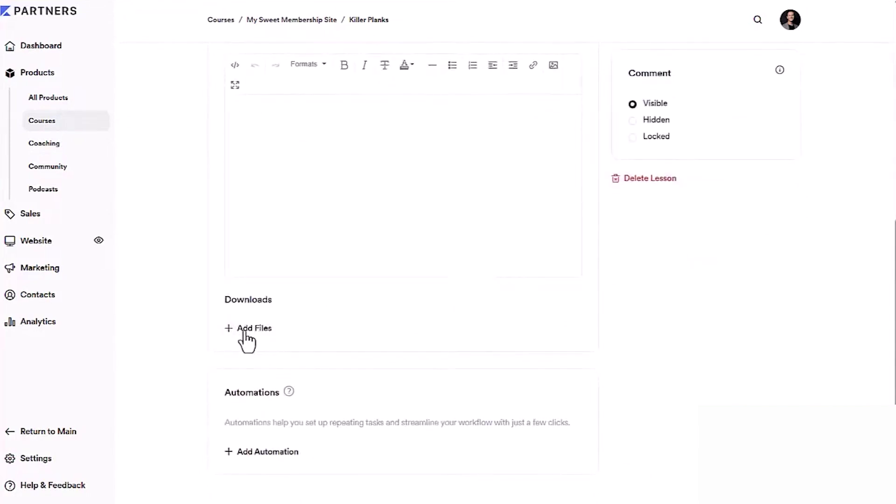
click(260, 462)
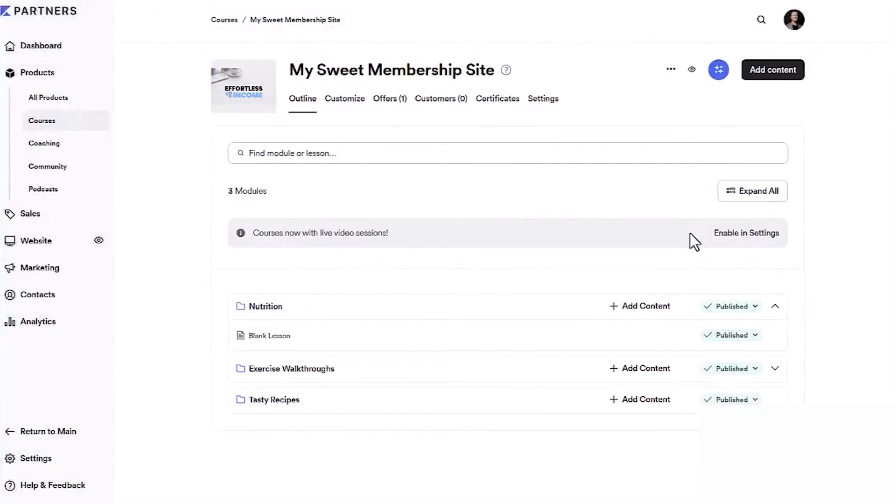
Step: Enable a live video session in course settings titled Monthly Q&A
click(543, 102)
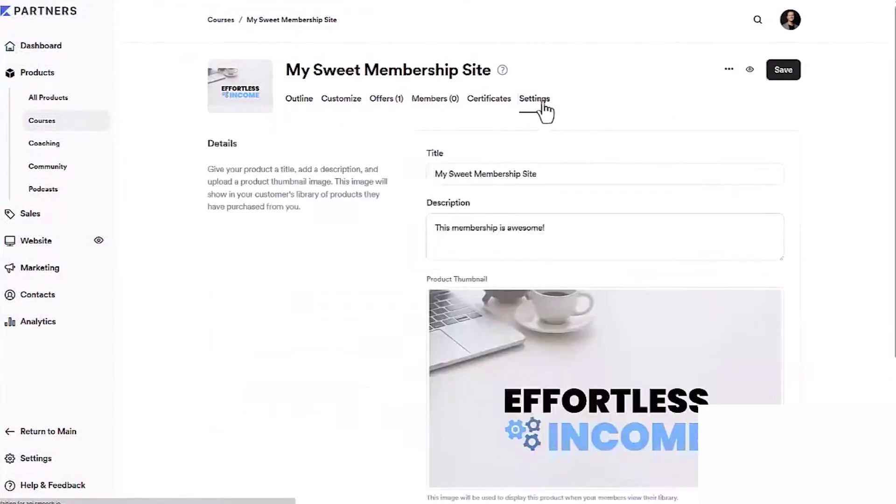
scroll(329, 224, down, 1)
scroll(333, 273, down, 3)
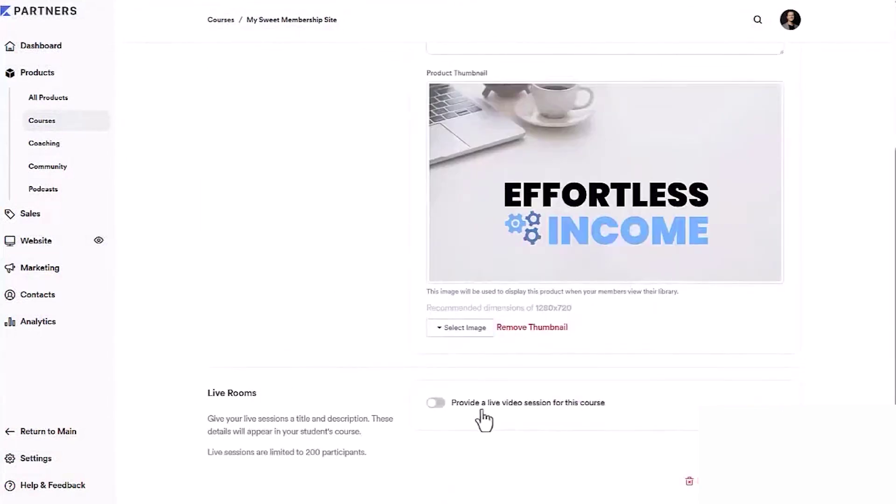
click(436, 405)
scroll(327, 277, down, 3)
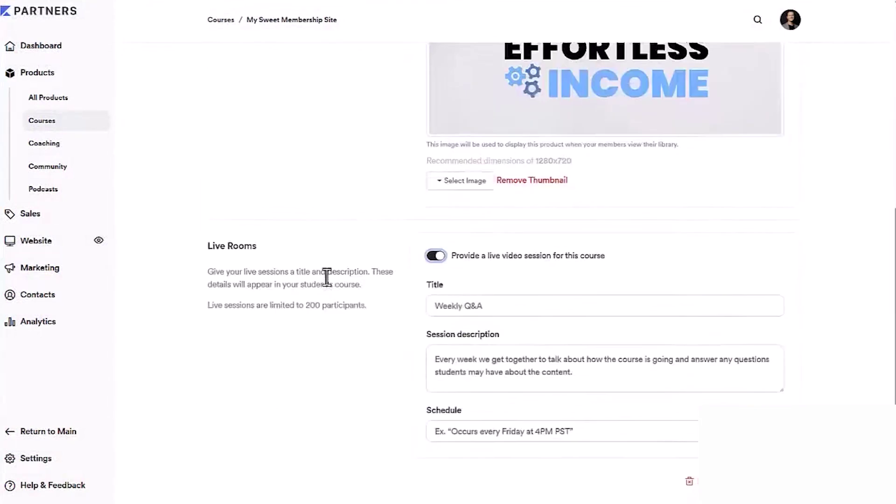
click(453, 306)
click(466, 341)
Step: Fill the session description and schedule it for every Friday @ 2pm PST
click(471, 363)
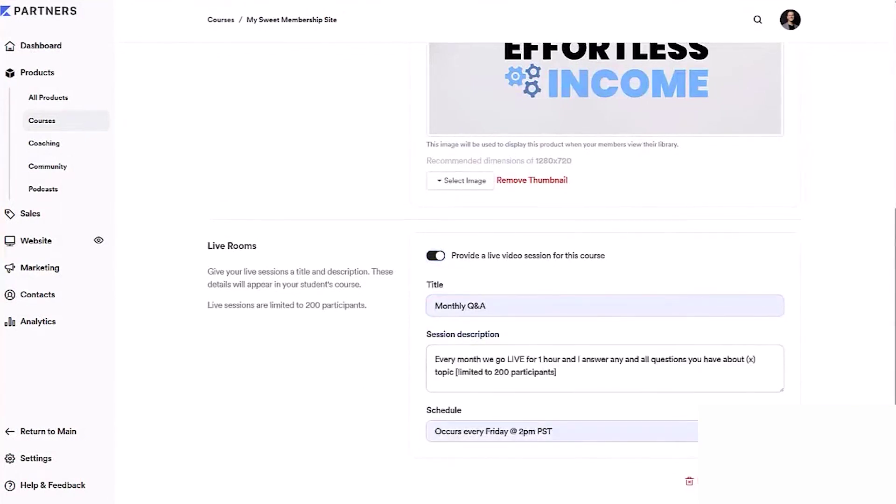
scroll(638, 437, up, 6)
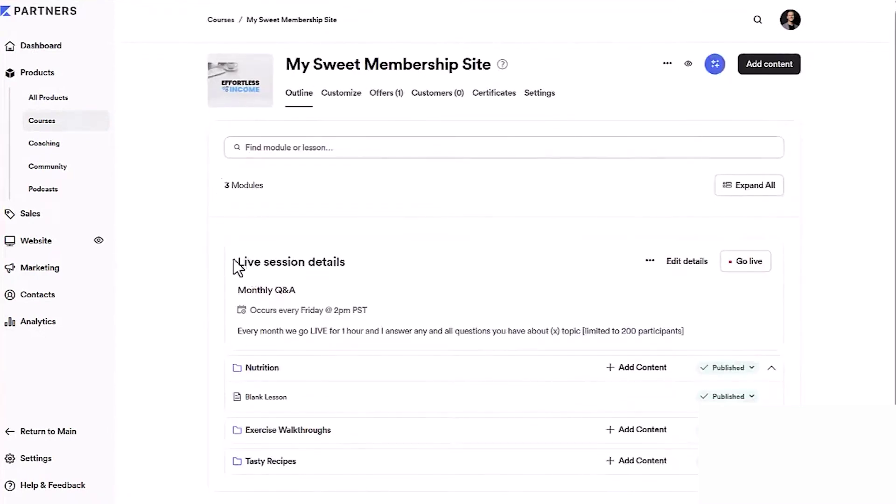
drag(234, 258, 349, 264)
click(450, 275)
Step: Add a new module titled Monthly Q&A
click(770, 64)
click(713, 92)
click(425, 121)
text(Monthly Q&A)
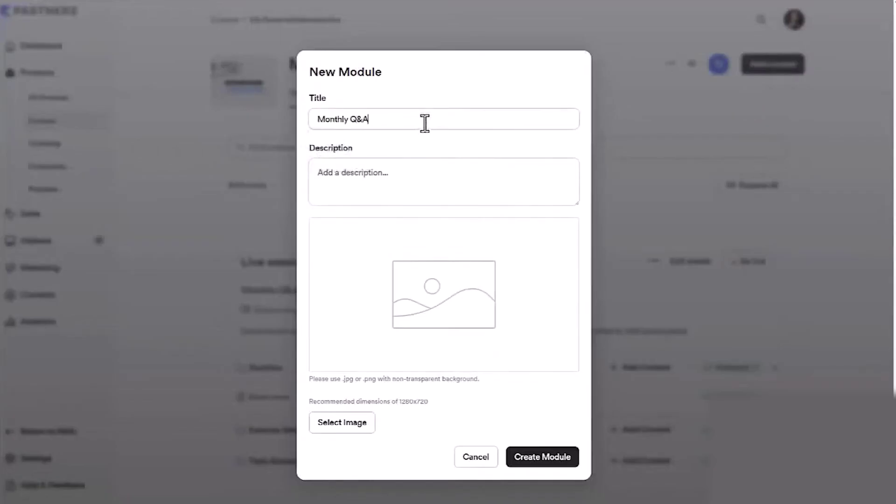
key(Return)
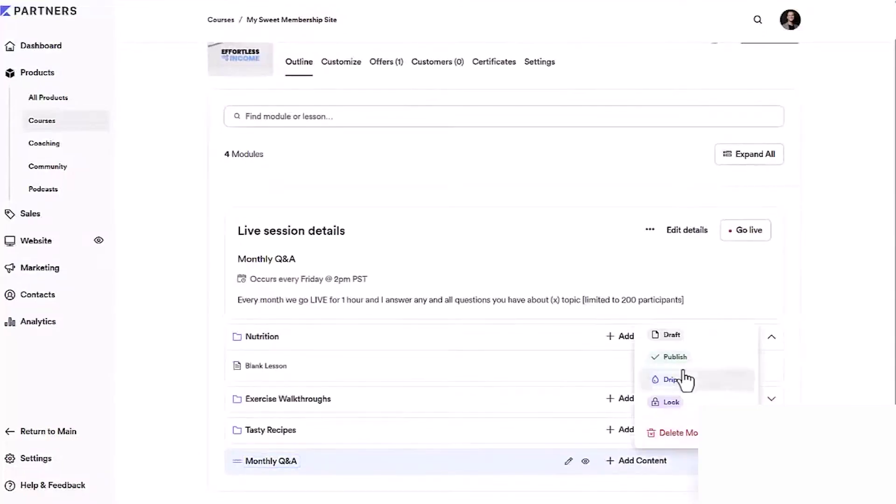
Step: Create a lesson named Monthly Q&A Link inside the Monthly Q&A module
click(683, 371)
click(643, 461)
click(149, 439)
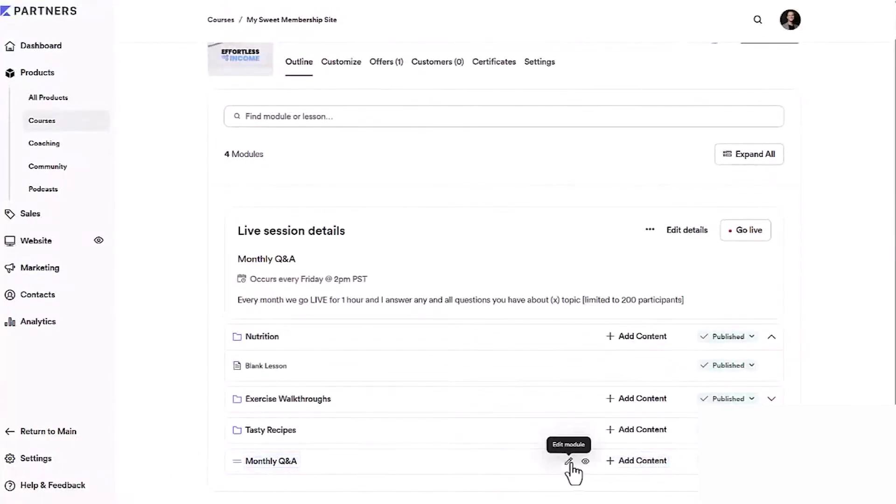
click(631, 463)
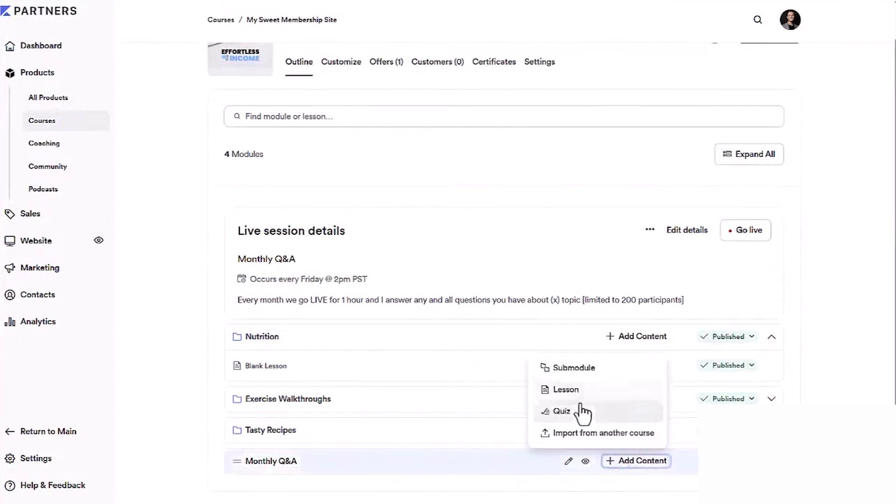
click(649, 232)
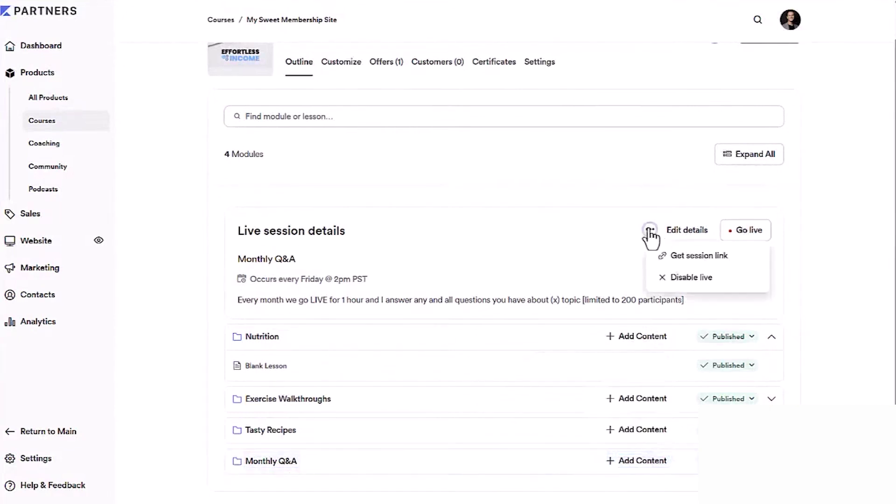
click(668, 258)
click(631, 461)
click(568, 388)
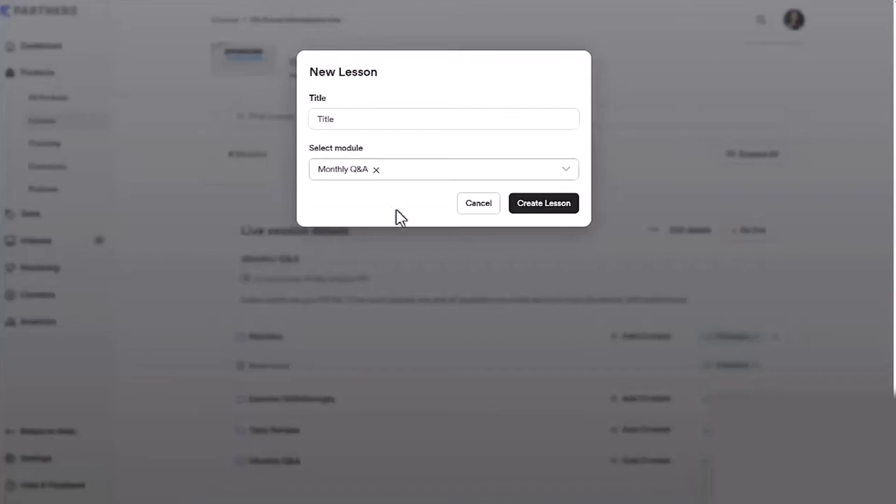
click(350, 121)
text(Month)
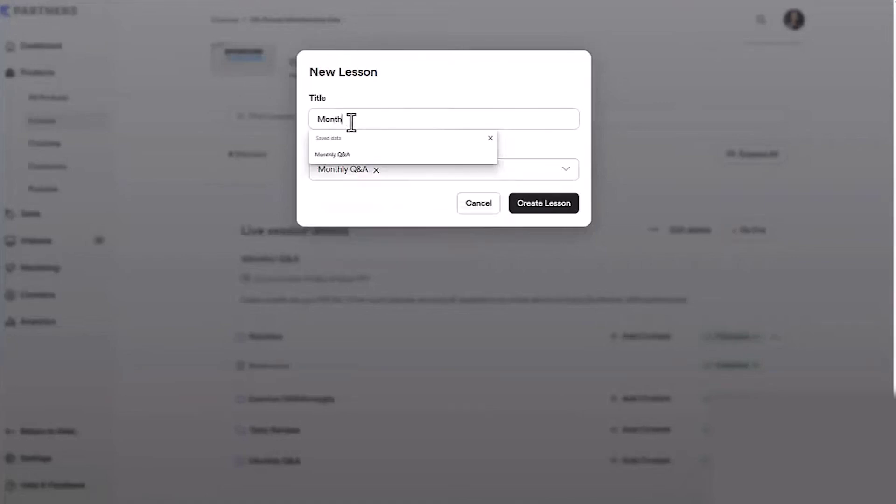
click(352, 148)
text(Link)
click(547, 206)
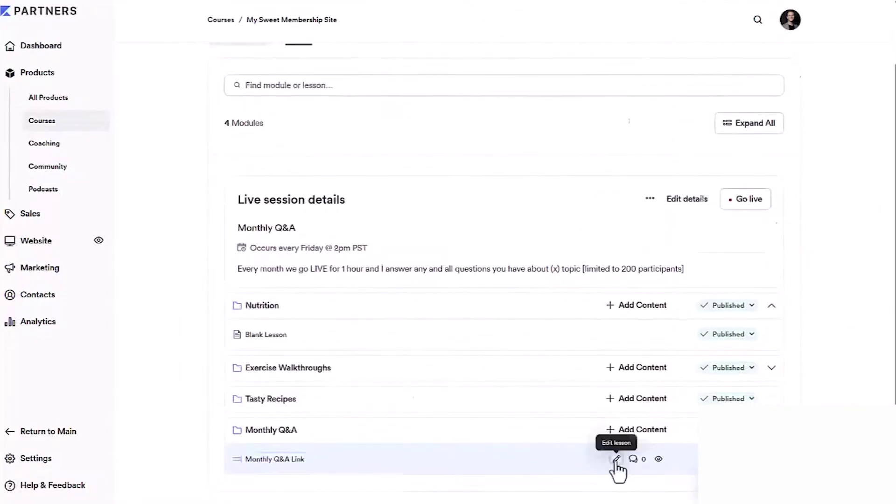
Step: Add the live-session join link as the lesson content and save it
click(617, 462)
scroll(376, 320, down, 3)
click(335, 176)
text(Join)
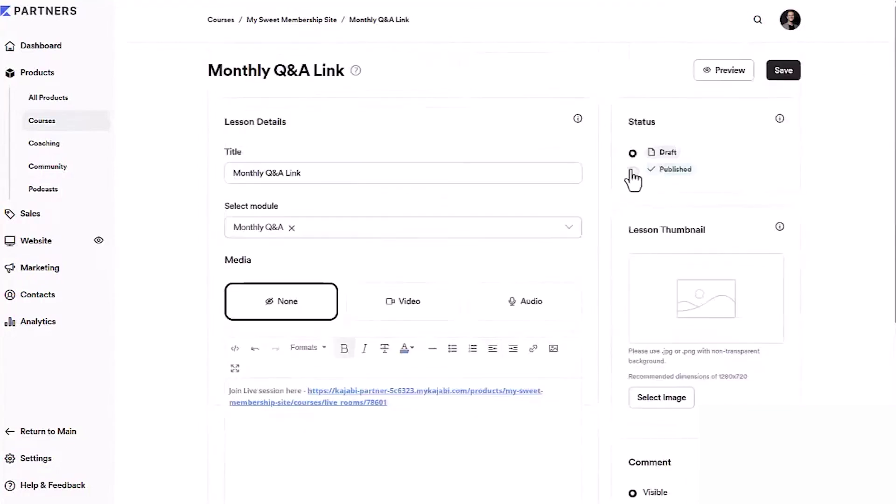
click(784, 71)
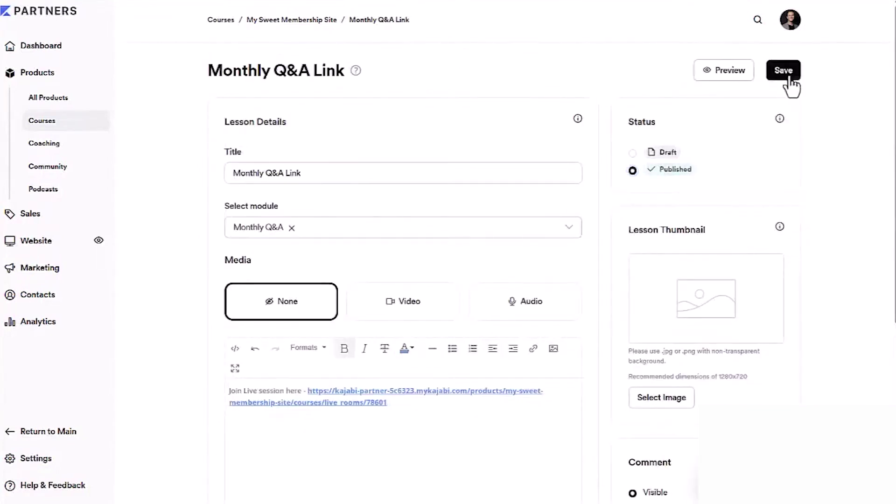
Step: Go live with member notification, then list all products
click(743, 200)
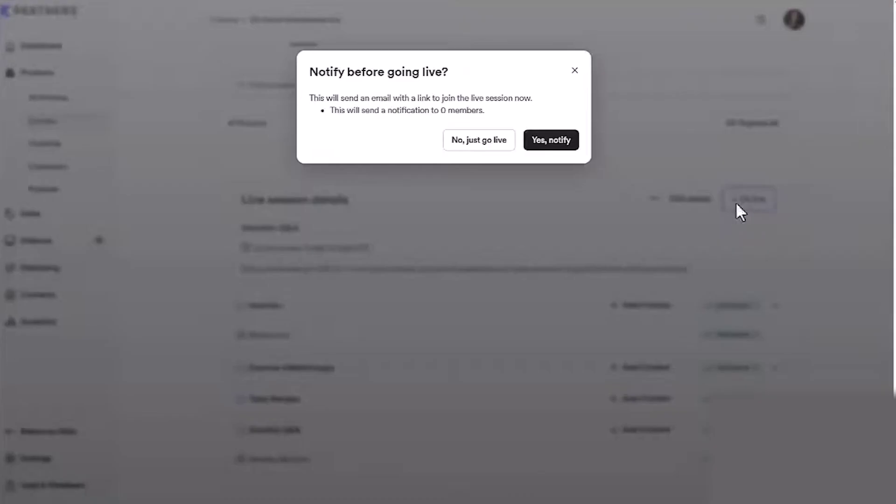
click(547, 140)
click(51, 100)
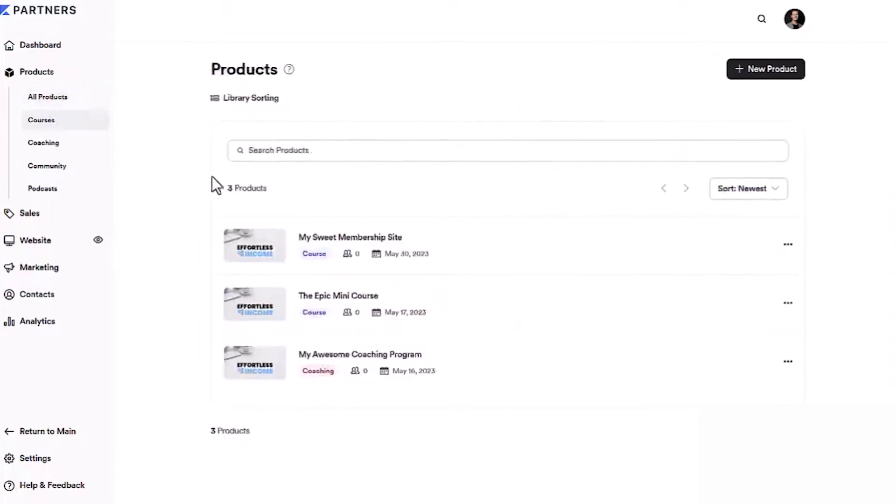
Step: Start a new Community product named My Sweet Membership Site Community
click(766, 75)
click(142, 214)
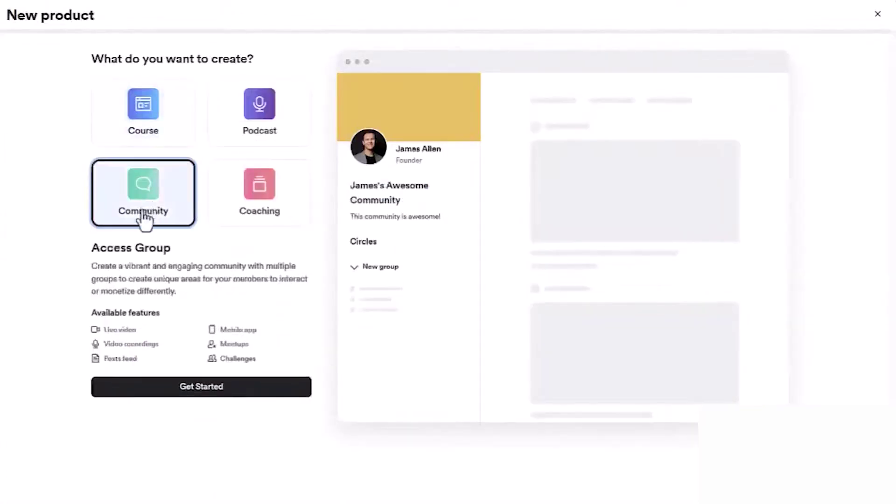
click(155, 391)
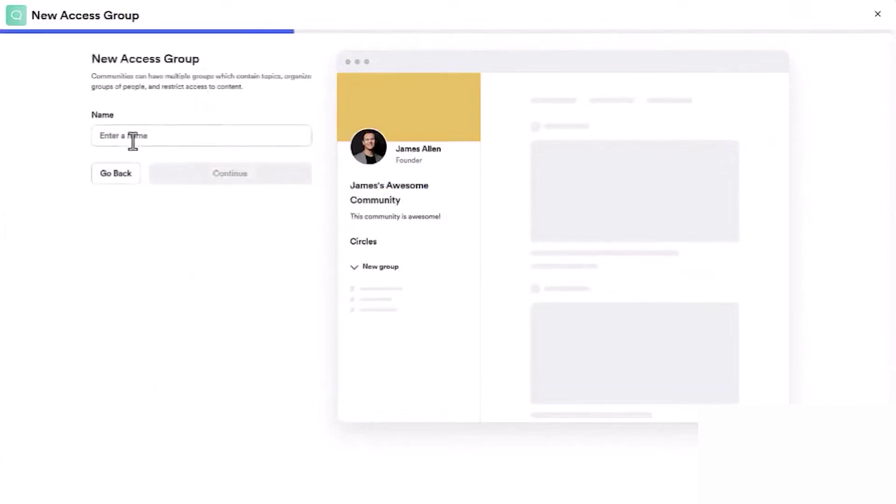
text(My Sweet Membership Site Community)
click(151, 175)
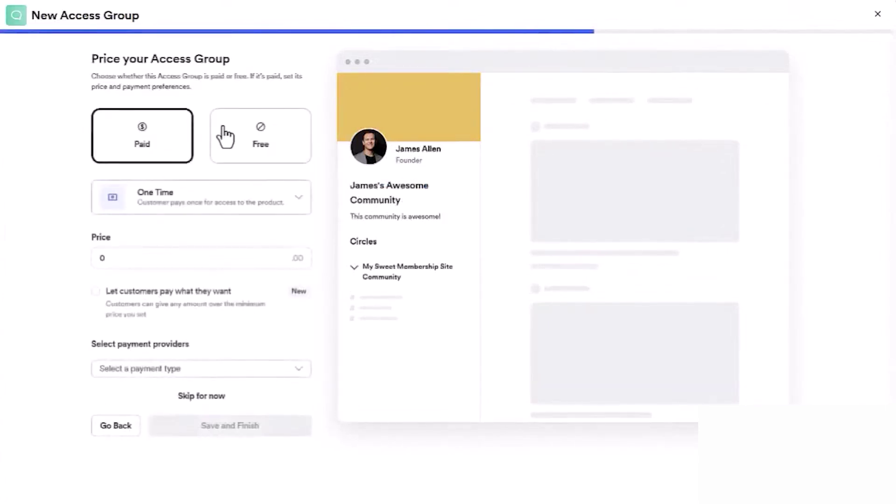
Step: Make the community access group free, save it and go to the community
click(226, 137)
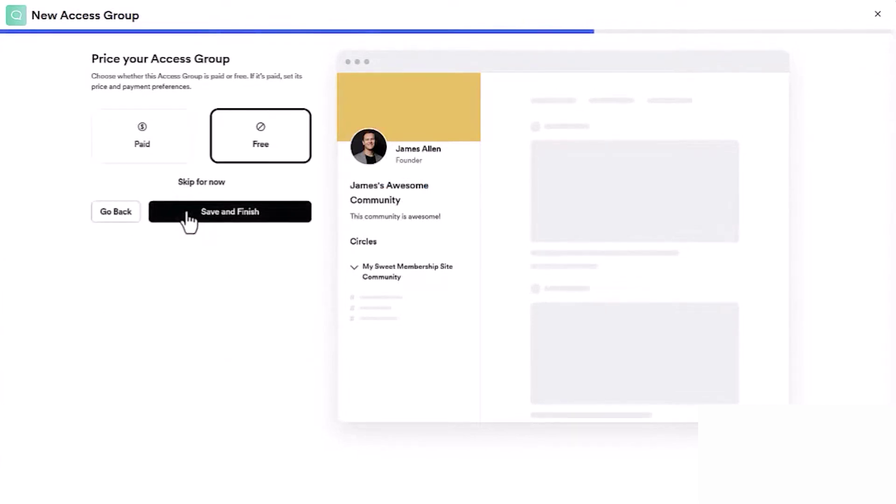
click(193, 223)
click(668, 80)
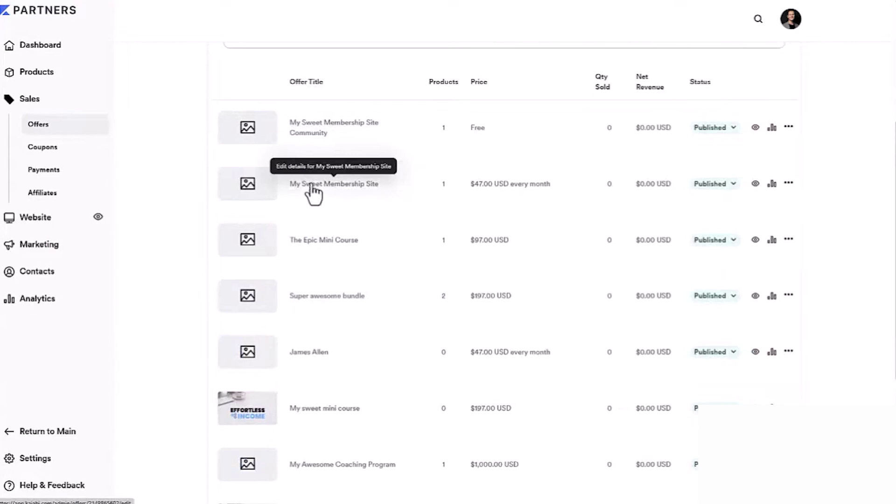
Step: Review the My Sweet Membership Site offer's $47.00 USD monthly pricing and reopen the offer
click(311, 188)
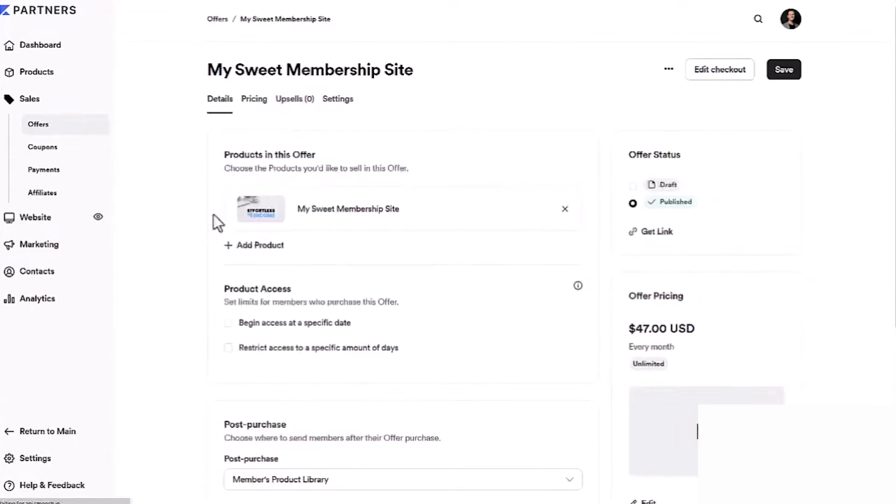
scroll(750, 136, down, 2)
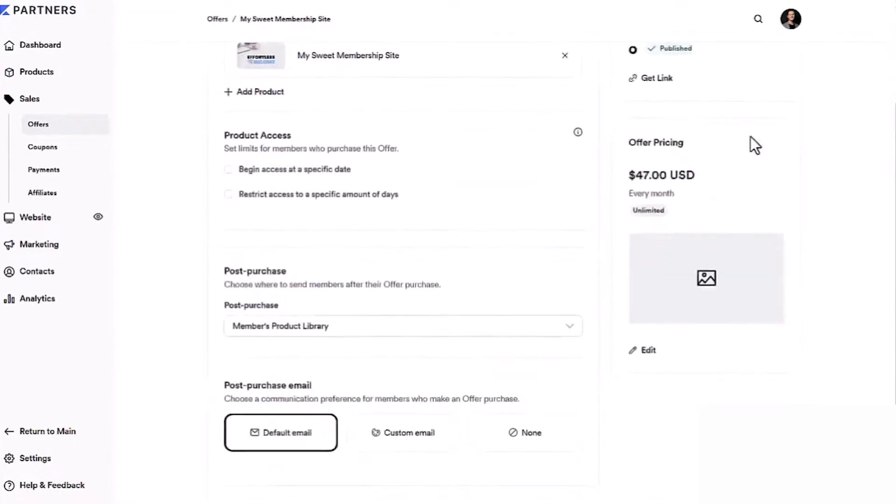
click(638, 360)
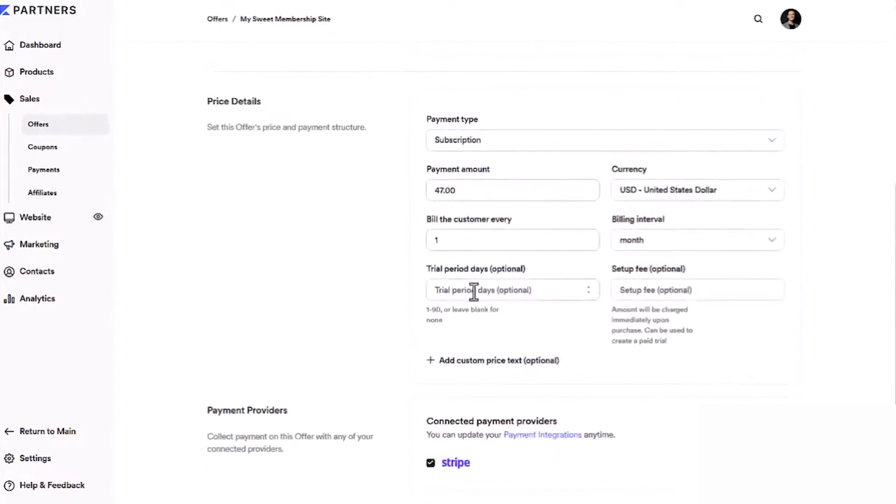
scroll(364, 276, up, 5)
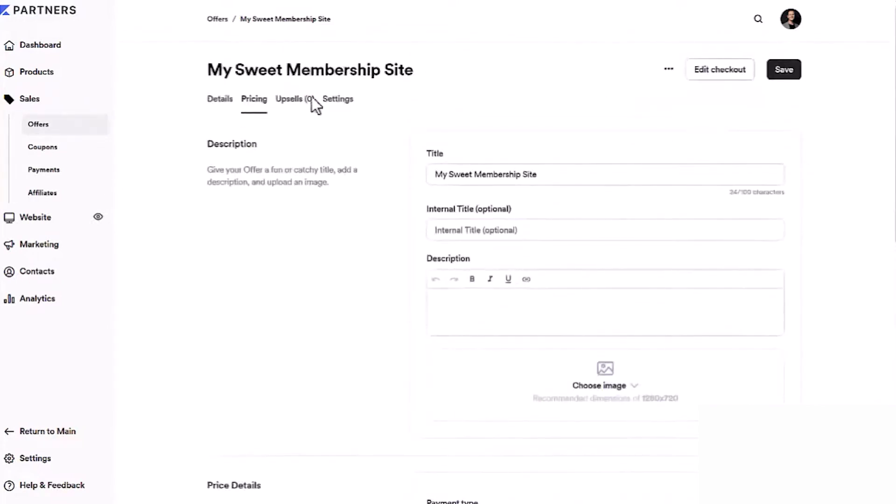
click(217, 19)
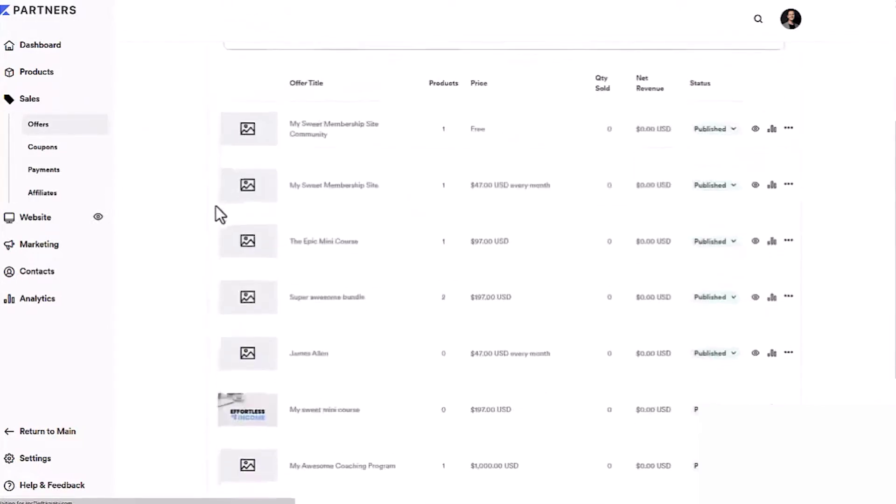
click(334, 197)
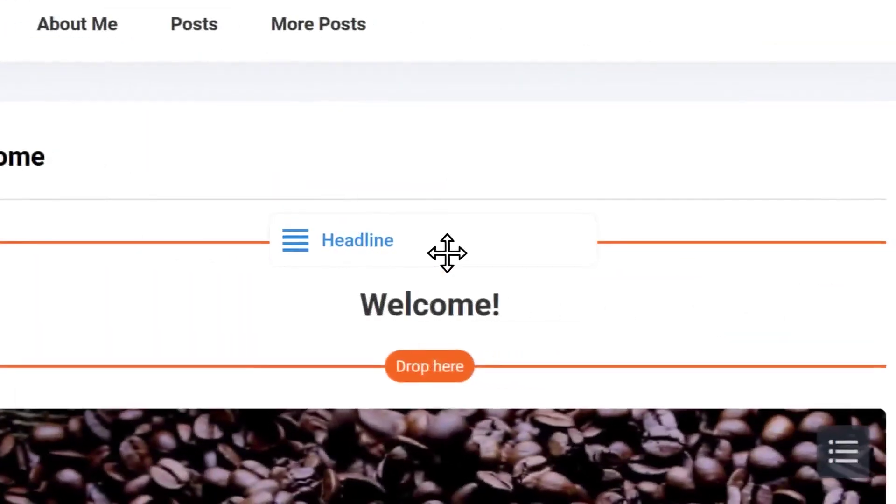
Step: Place a Headline block above Welcome! and select its text to replace it
drag(446, 253, 448, 254)
triple_click(476, 217)
text(This)
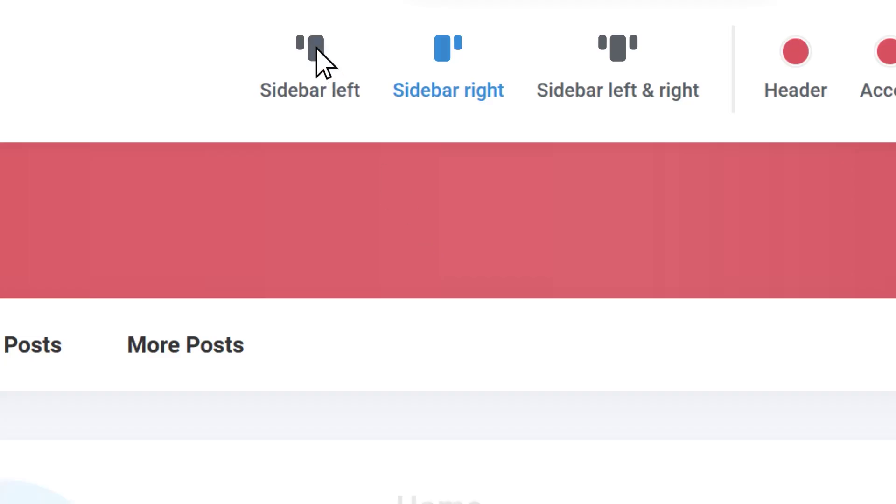
Step: Set the portal layout to sidebars left & right and choose the third template
click(315, 47)
click(452, 51)
click(616, 51)
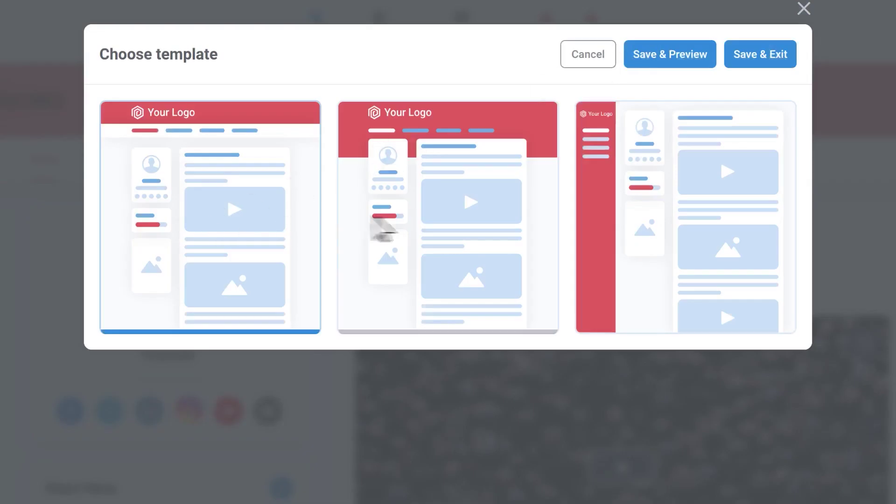
click(382, 230)
click(690, 228)
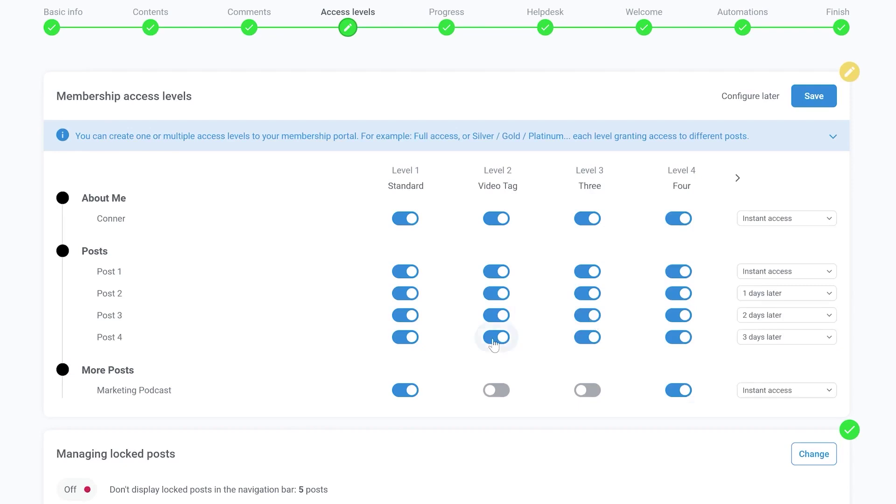
Step: Turn Post 4 off for Level 2 and set the bottom post to unlock days after signup
click(496, 337)
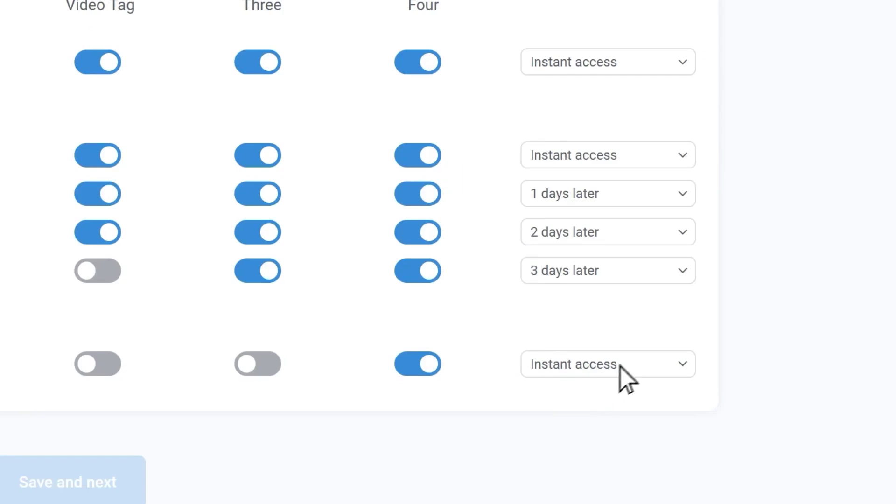
click(630, 363)
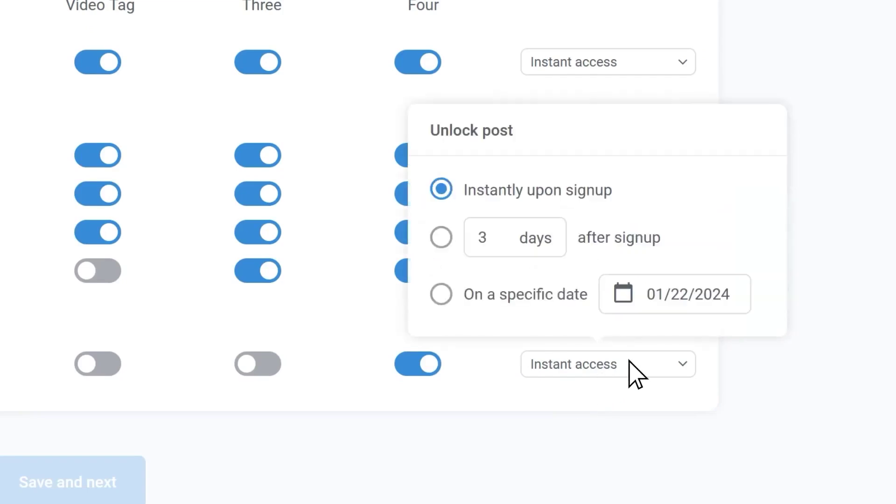
click(441, 238)
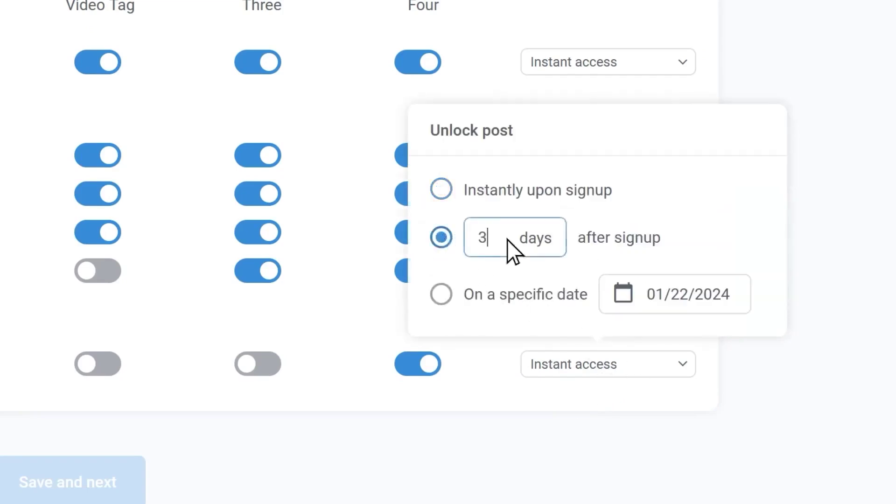
key(BackSpace)
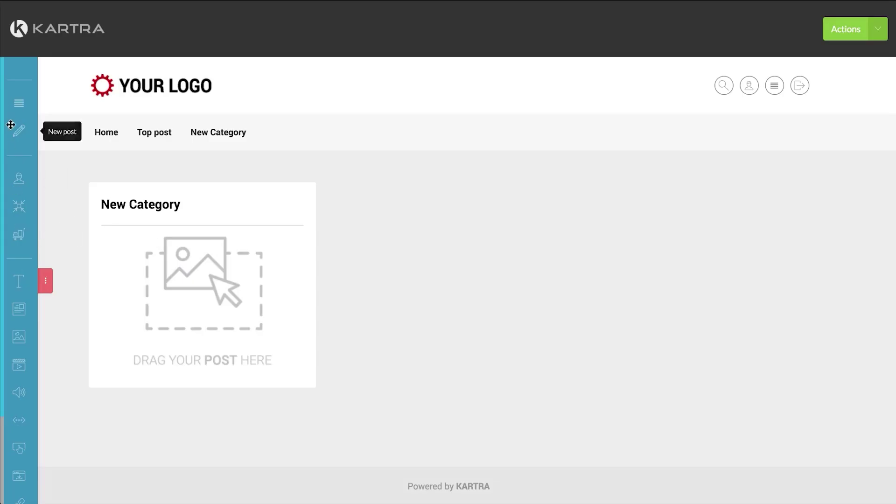
Step: Add Post 1 with a short description under New Category and save it
drag(19, 130, 200, 264)
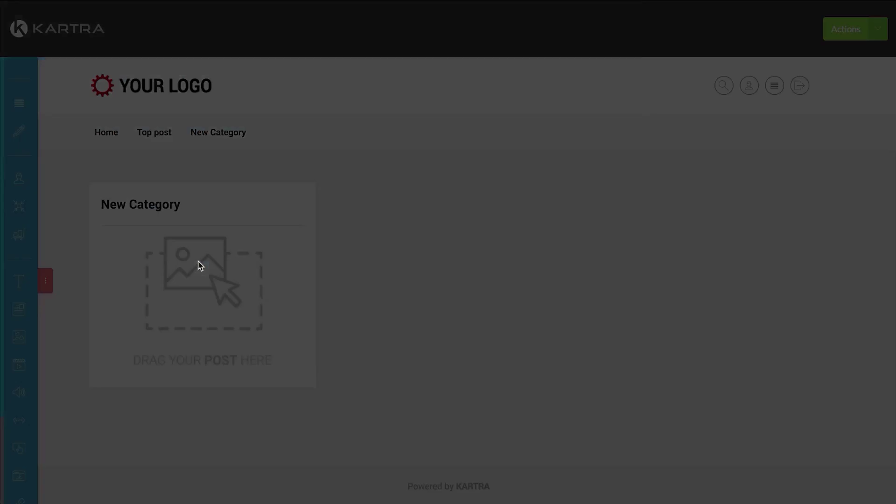
click(422, 176)
text(Post 1)
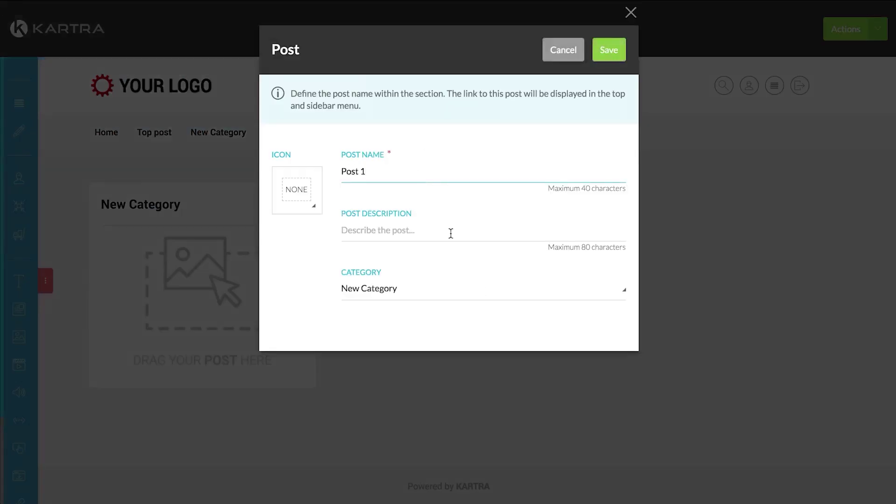
click(451, 234)
text(Post)
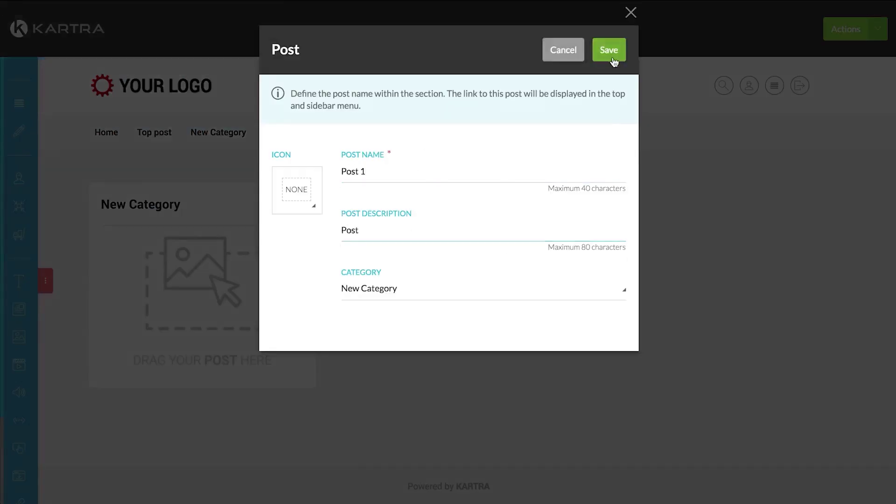
click(610, 51)
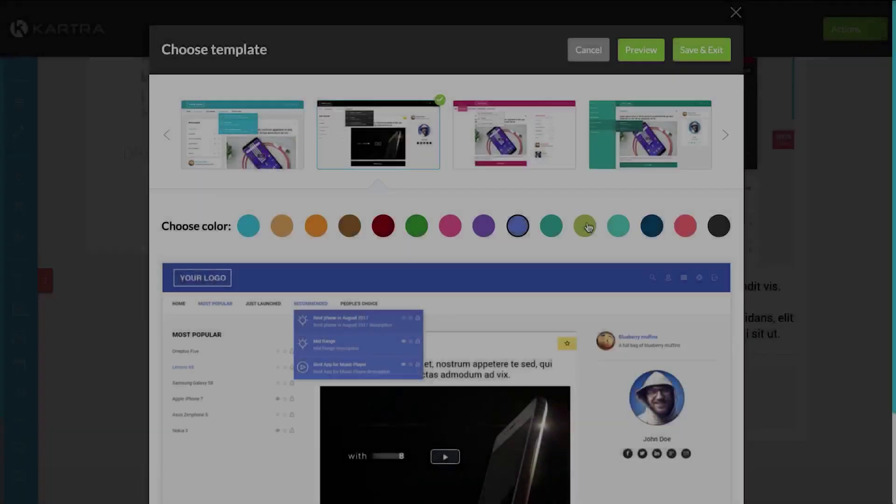
Step: Choose the olive-green colour scheme and the third template for the post
click(587, 226)
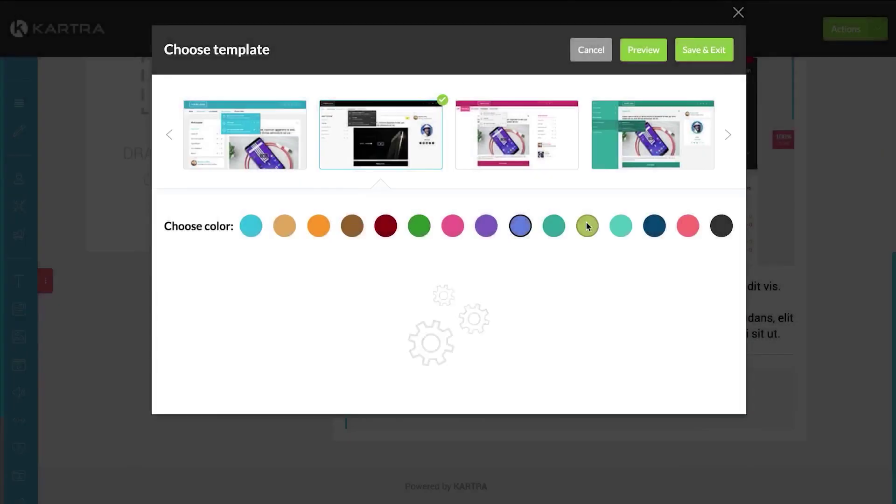
click(534, 154)
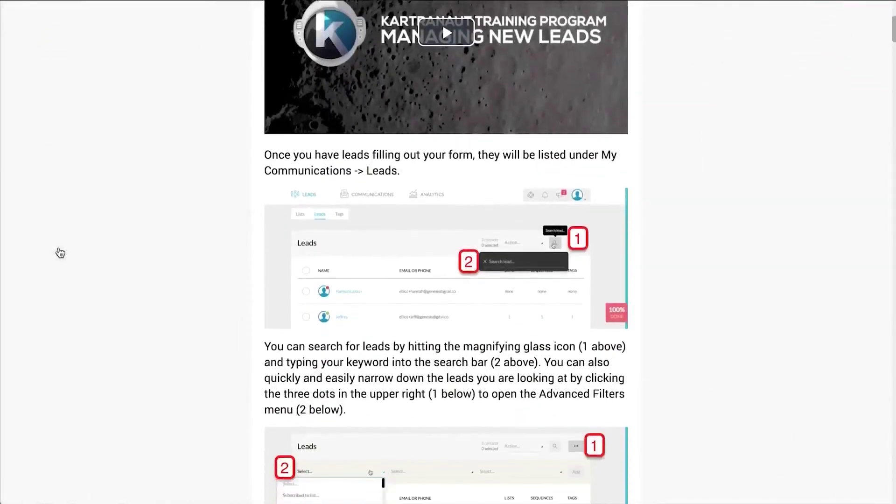
scroll(61, 253, down, 1)
scroll(61, 252, down, 1)
scroll(60, 253, down, 1)
scroll(60, 253, down, 1)
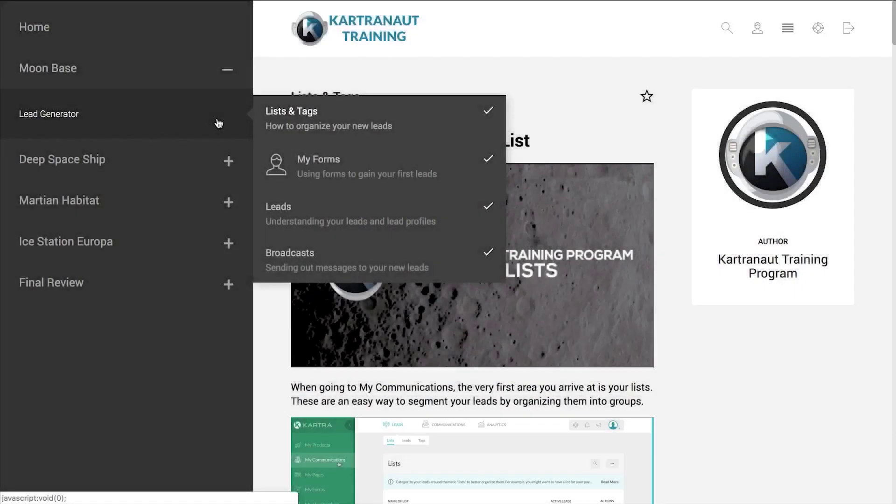
Step: Open the course overview and the AV Club Captain lessons
click(791, 35)
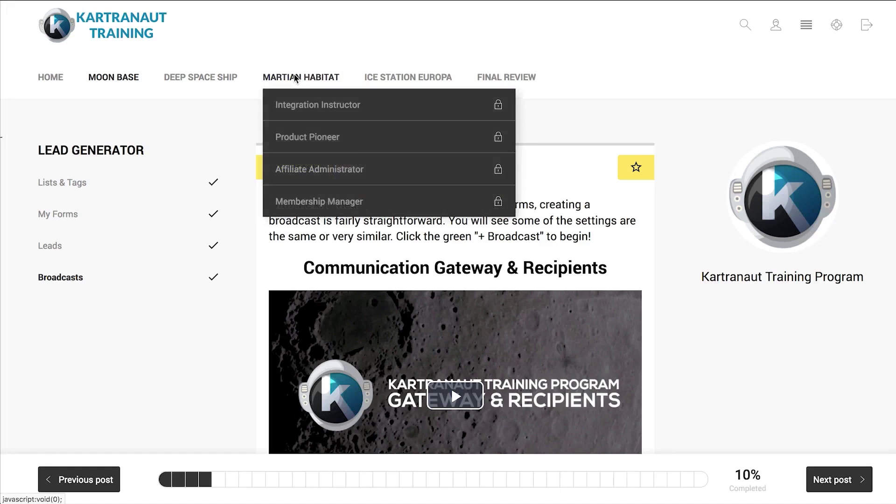
mouse_move(200, 77)
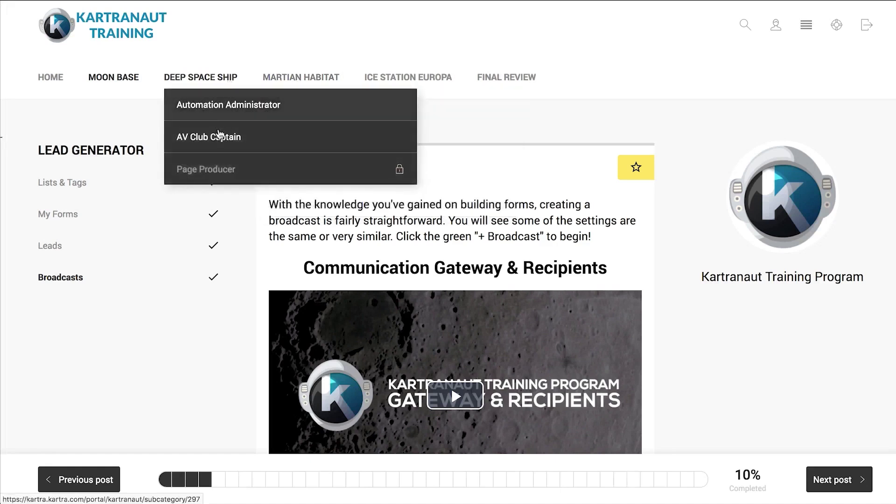
click(218, 137)
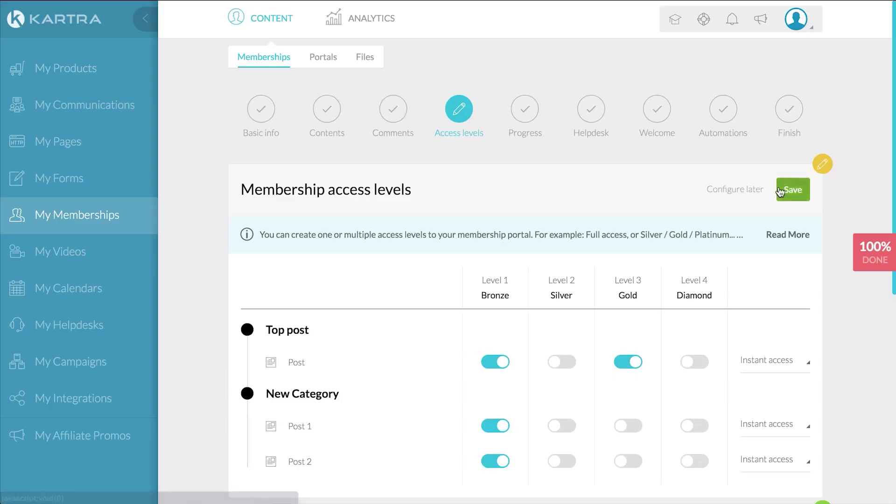
scroll(779, 193, down, 3)
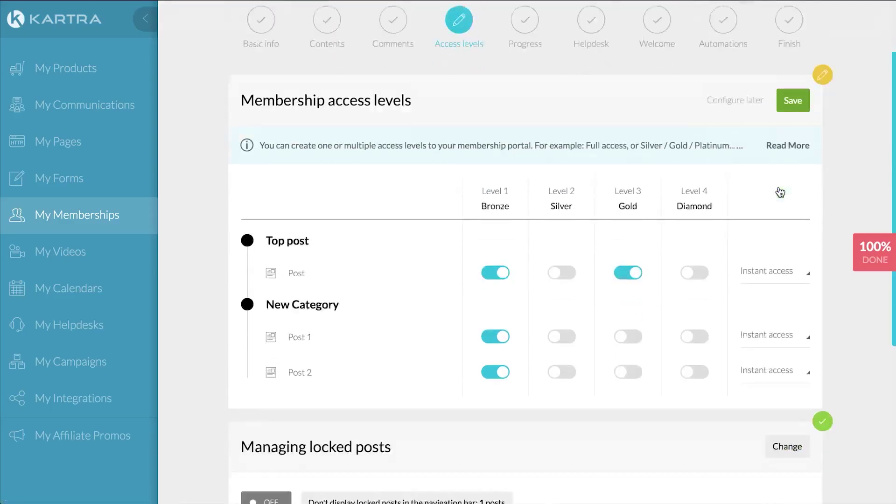
scroll(780, 192, down, 2)
Step: Grant Level 2 Silver access to Post and Post 1, enter Kartra Academy, and show the leads filters
click(569, 237)
click(562, 294)
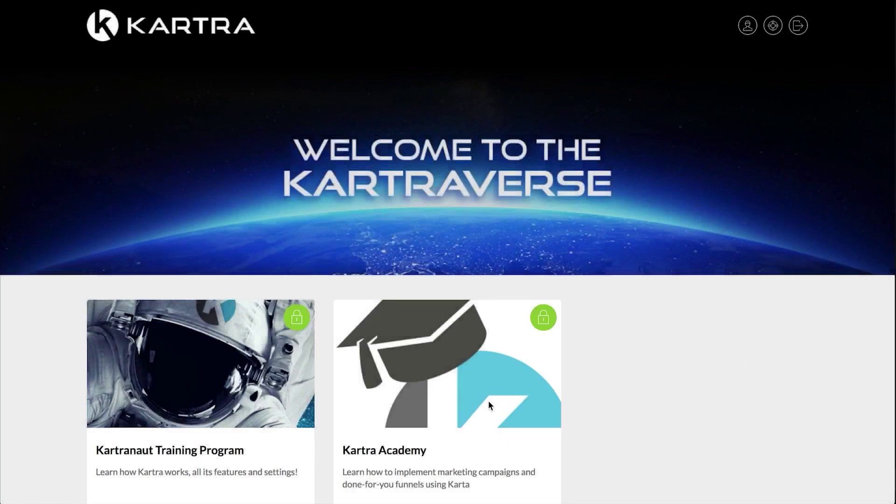
scroll(489, 400, down, 1)
scroll(488, 401, down, 2)
scroll(488, 400, down, 1)
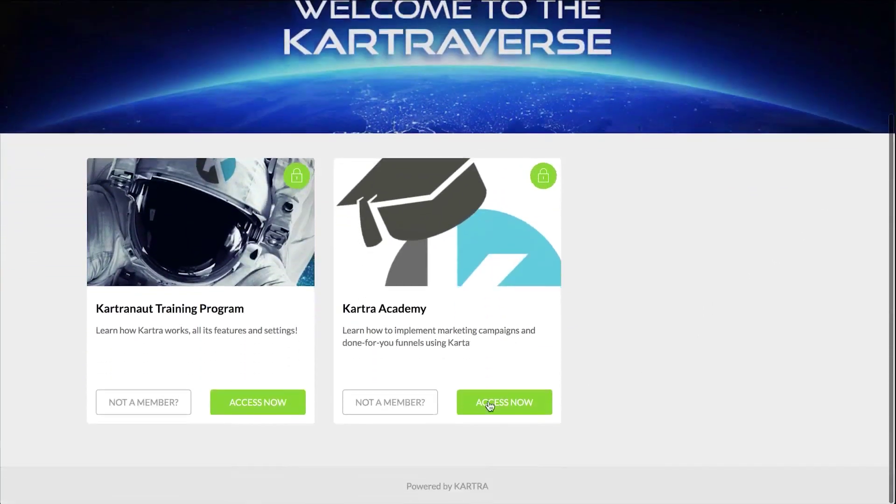
click(488, 405)
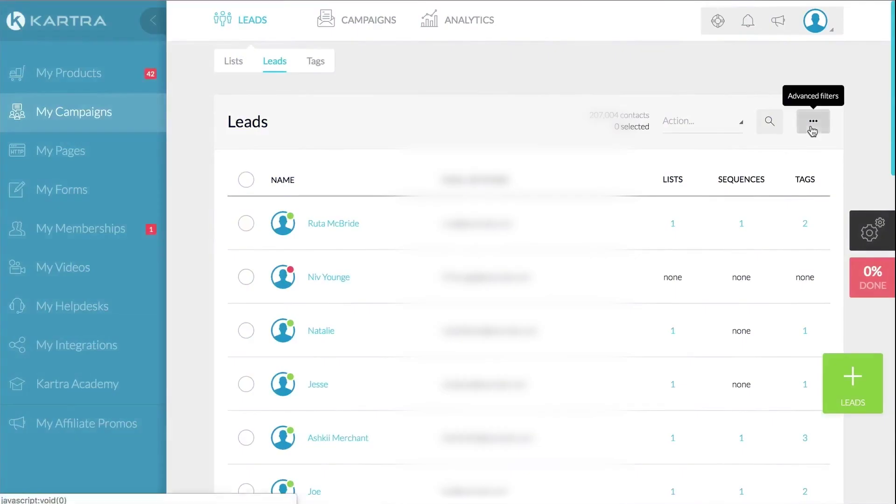
click(812, 126)
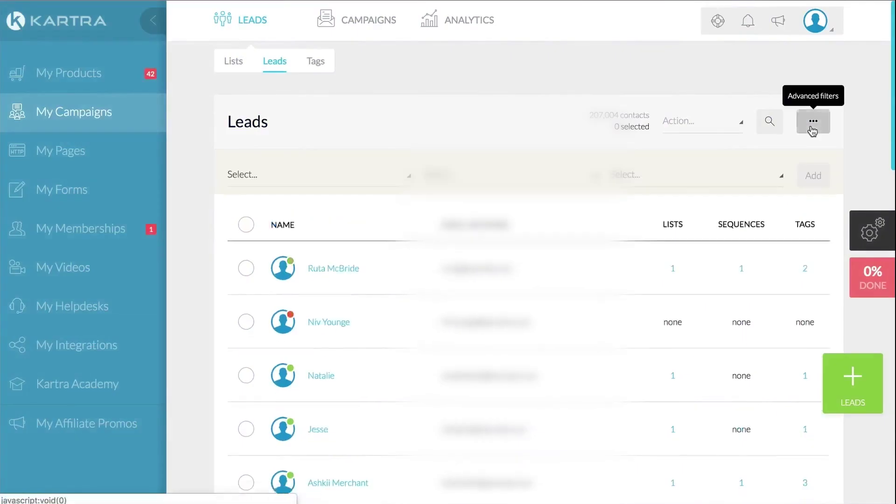
Step: Filter broadcast recipients by Level of engagement > Has purchased more than 5 products
click(400, 178)
scroll(368, 239, down, 3)
scroll(362, 252, down, 3)
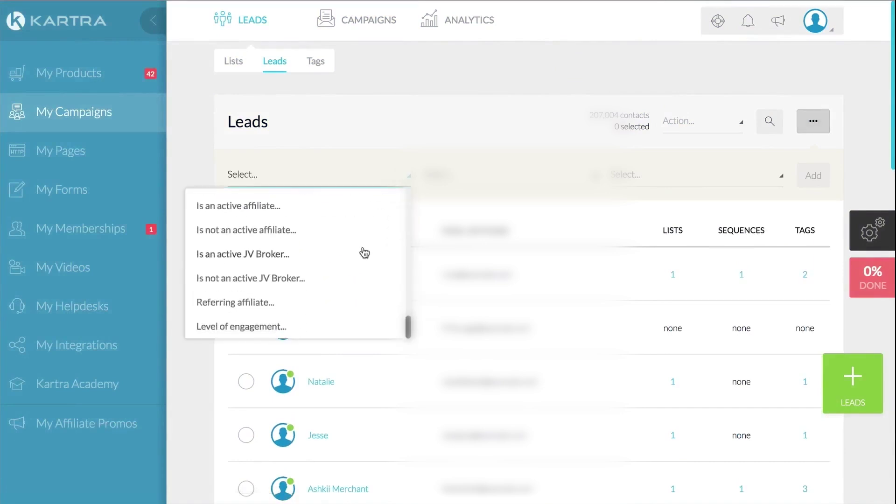
click(268, 331)
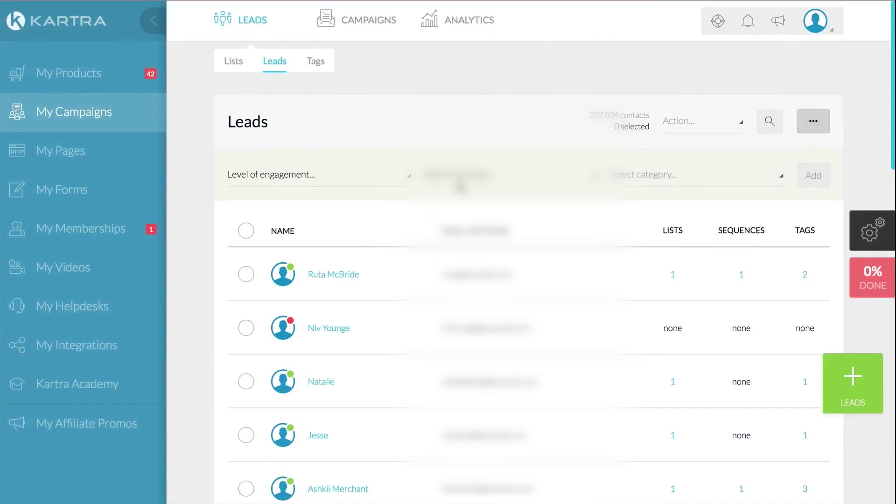
click(462, 186)
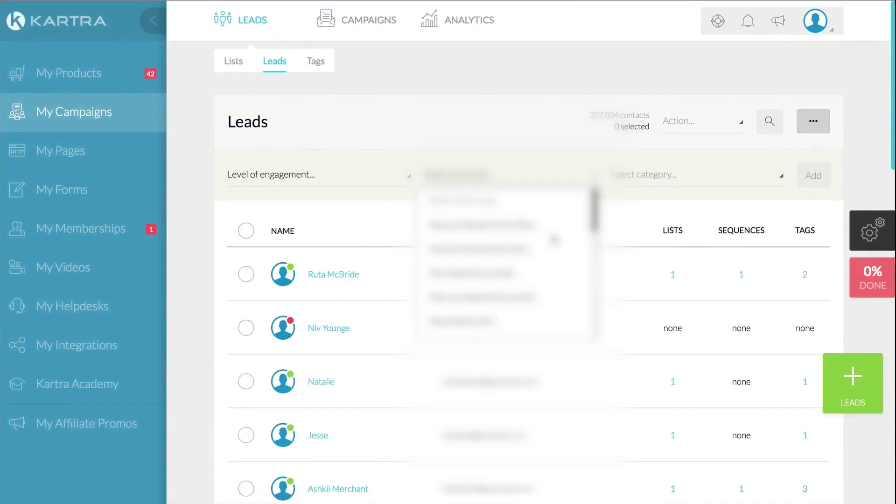
scroll(555, 240, down, 1)
scroll(555, 240, down, 1)
scroll(555, 240, down, 1)
scroll(555, 241, down, 1)
scroll(554, 241, down, 1)
scroll(554, 241, down, 1)
scroll(554, 240, down, 1)
scroll(554, 242, down, 1)
scroll(554, 240, down, 1)
scroll(554, 240, down, 1)
scroll(553, 241, down, 1)
scroll(554, 239, down, 1)
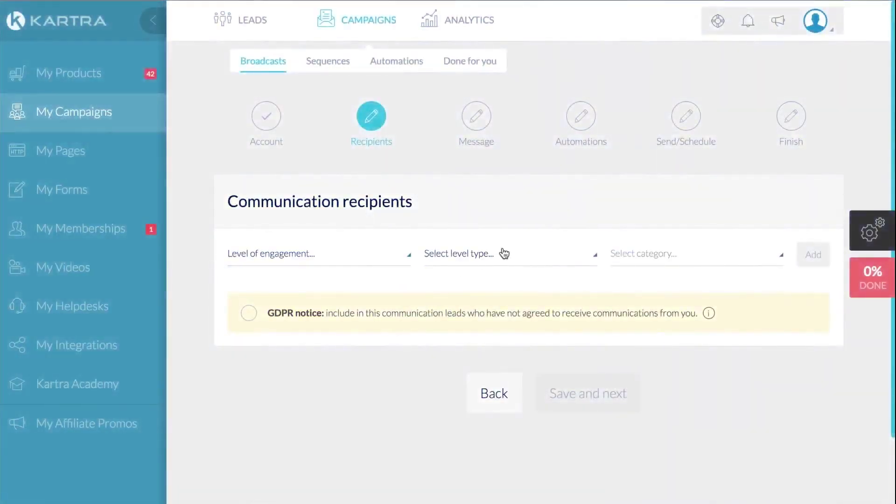
click(504, 253)
click(520, 304)
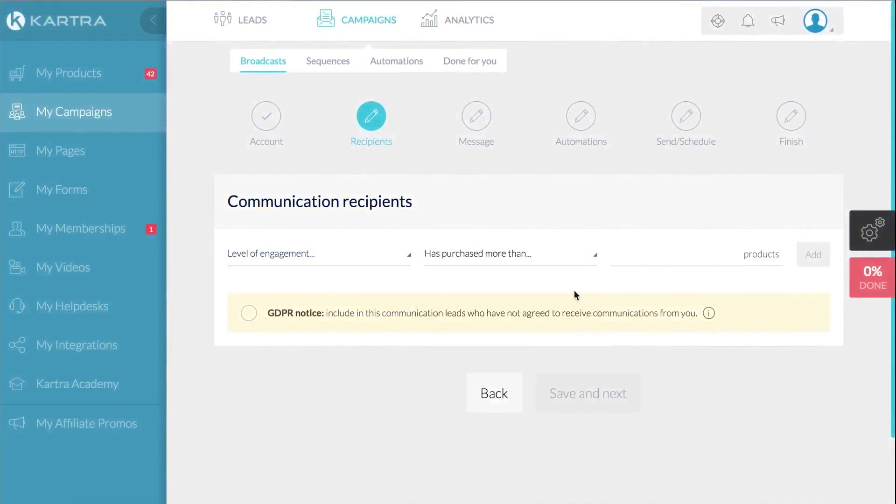
click(667, 264)
text(5)
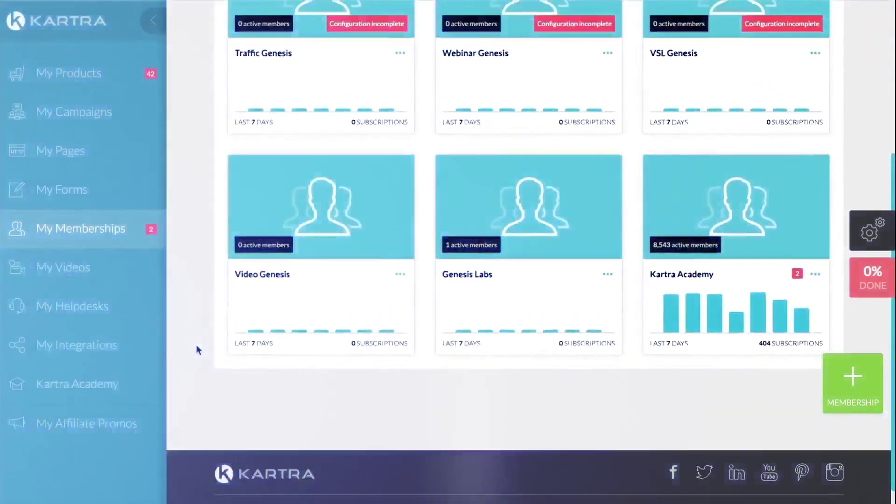
scroll(196, 344, up, 3)
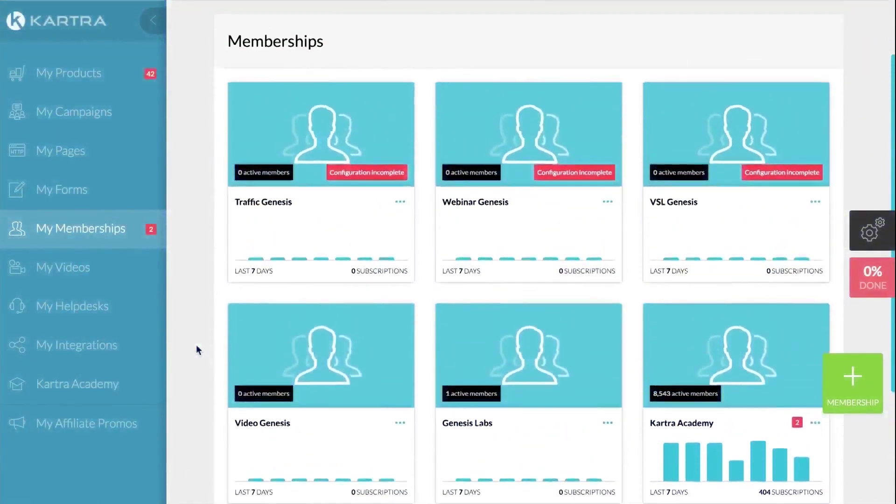
scroll(196, 344, up, 1)
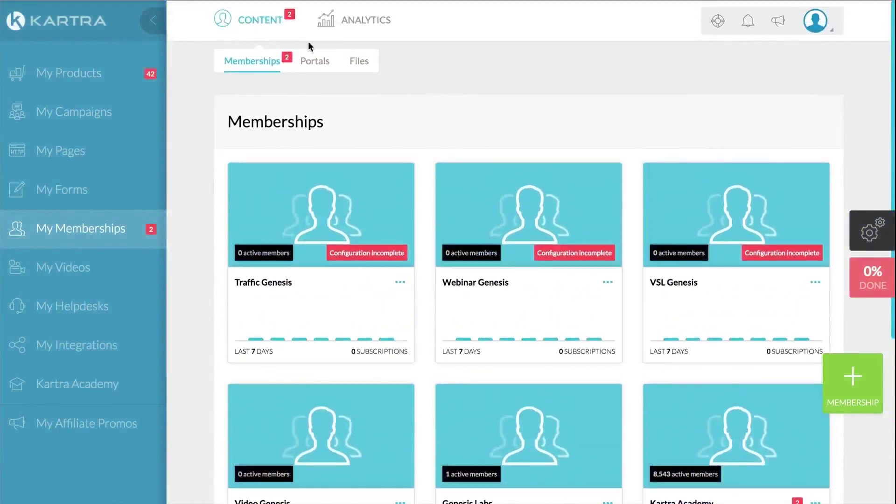
Step: Show membership analytics for Kartra Academy only and inspect the 551 subscriptions peak on 12 Sep
mouse_move(355, 19)
click(364, 63)
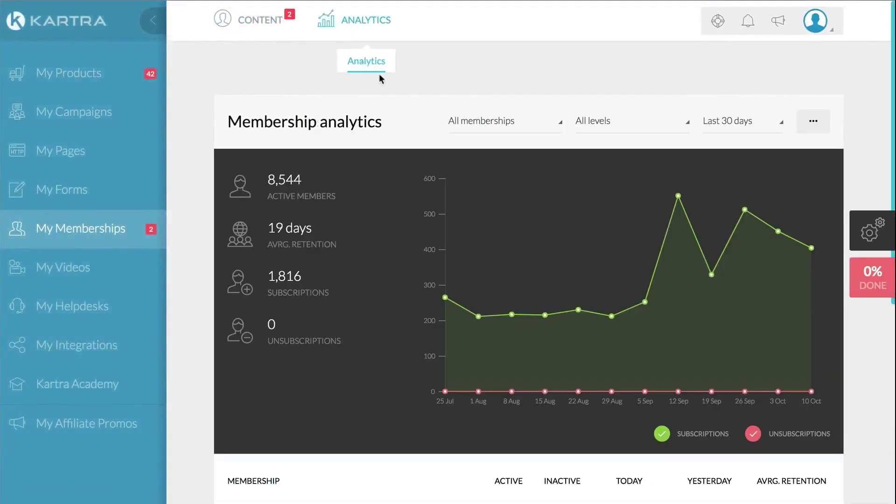
click(504, 121)
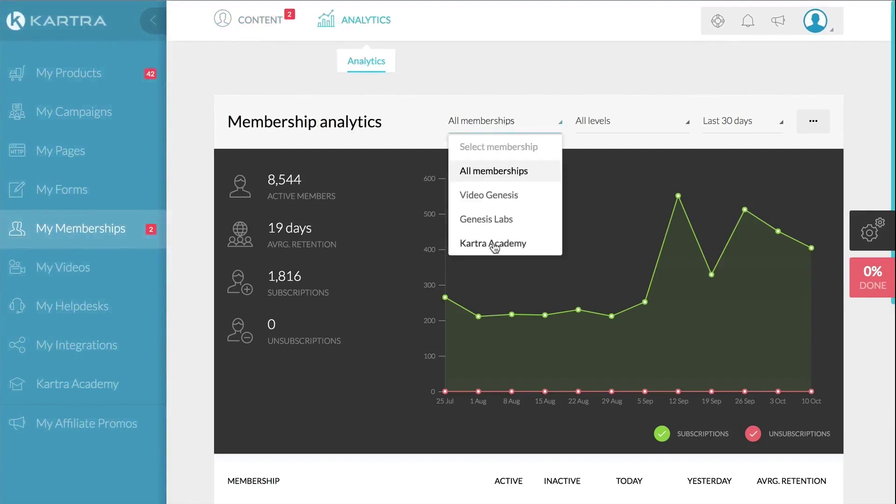
click(495, 242)
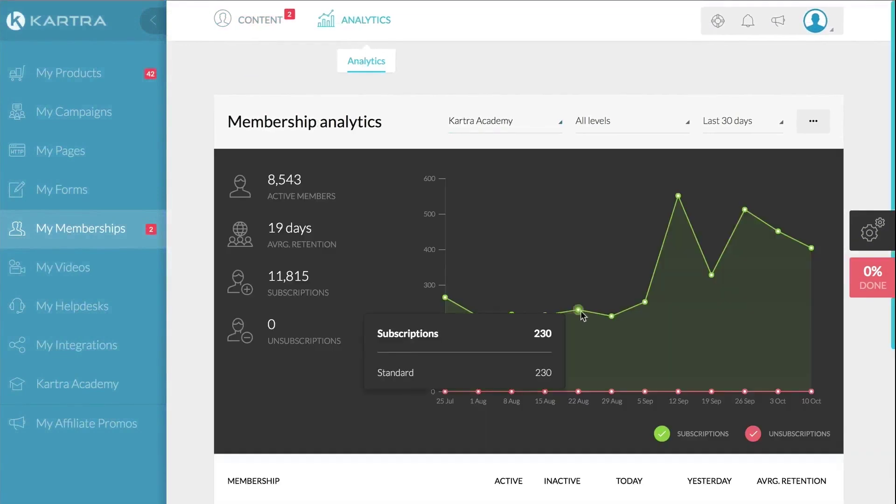
mouse_move(678, 196)
double_click(646, 218)
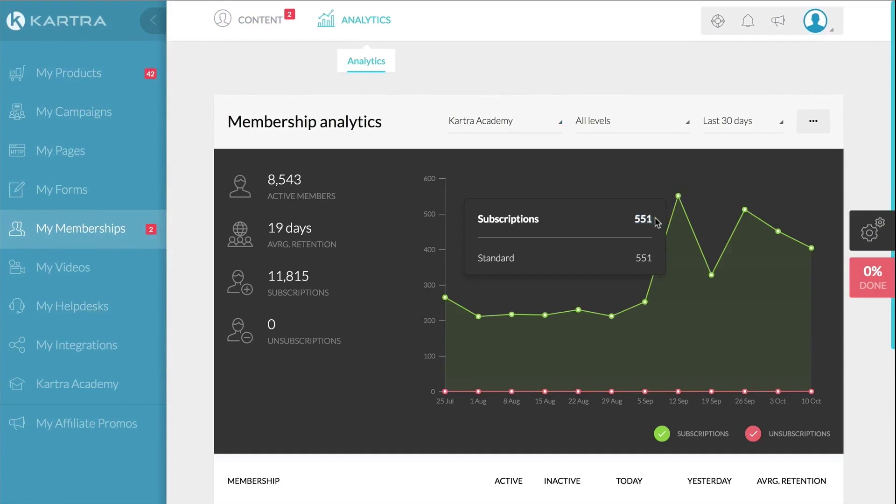
scroll(676, 235, down, 1)
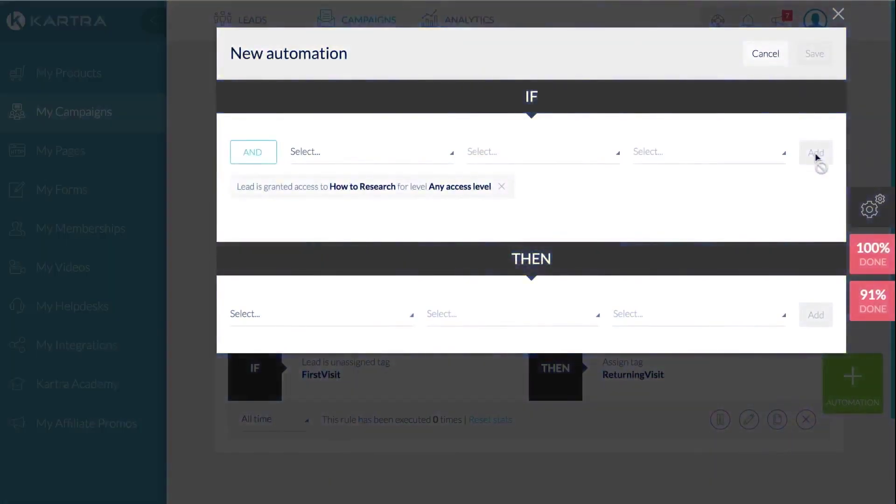
Step: Add the IF condition: has not logged into any membership for 30 days
click(391, 157)
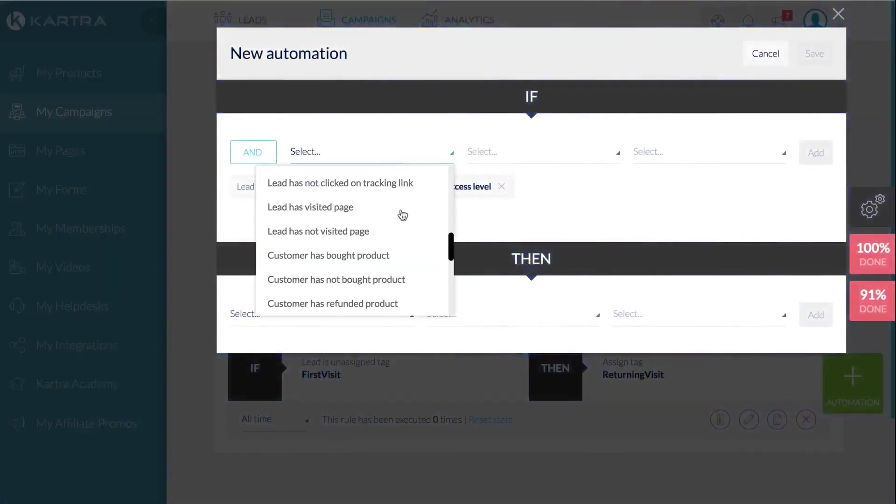
scroll(400, 217, down, 5)
click(344, 310)
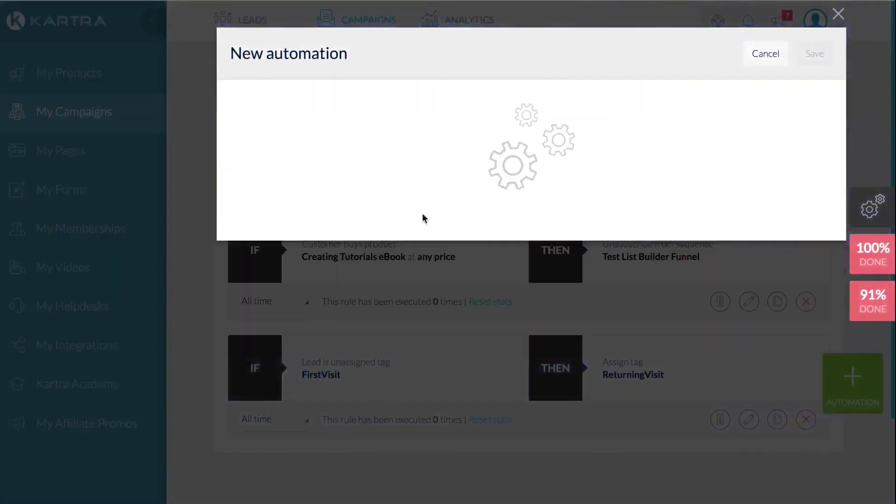
click(516, 160)
scroll(553, 245, down, 3)
click(571, 205)
click(691, 151)
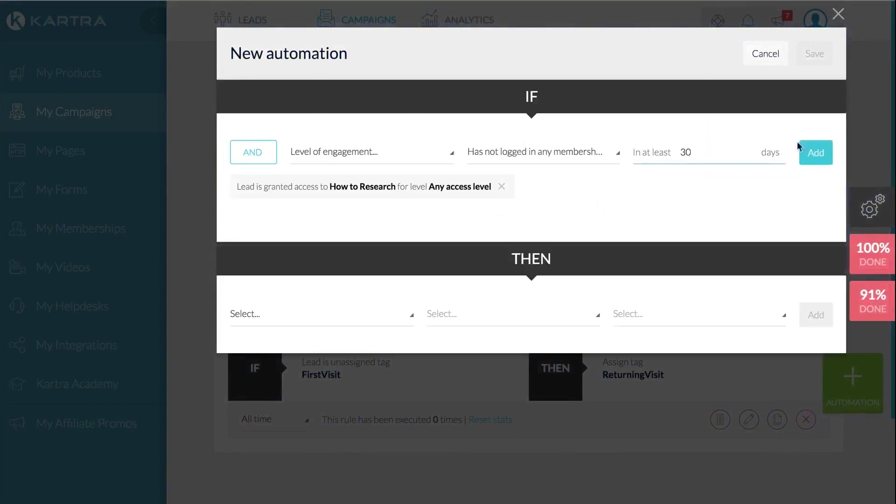
click(816, 153)
Step: Add the THEN action assigning the Inactive tag and save the automation
click(384, 326)
click(358, 238)
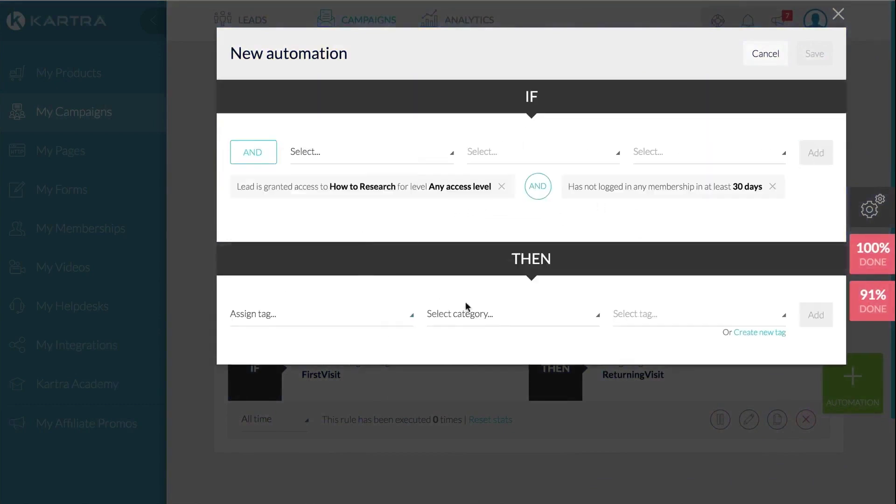
click(476, 314)
click(511, 364)
click(666, 310)
scroll(678, 281, down, 1)
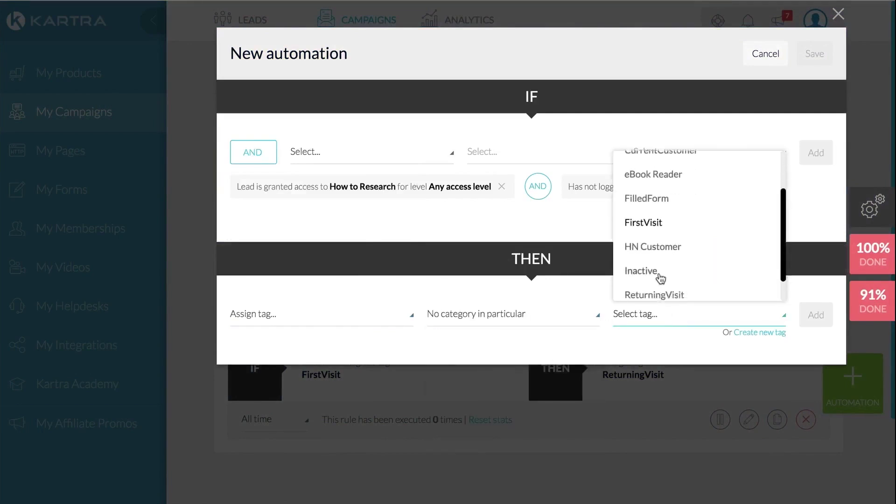
click(659, 273)
click(816, 314)
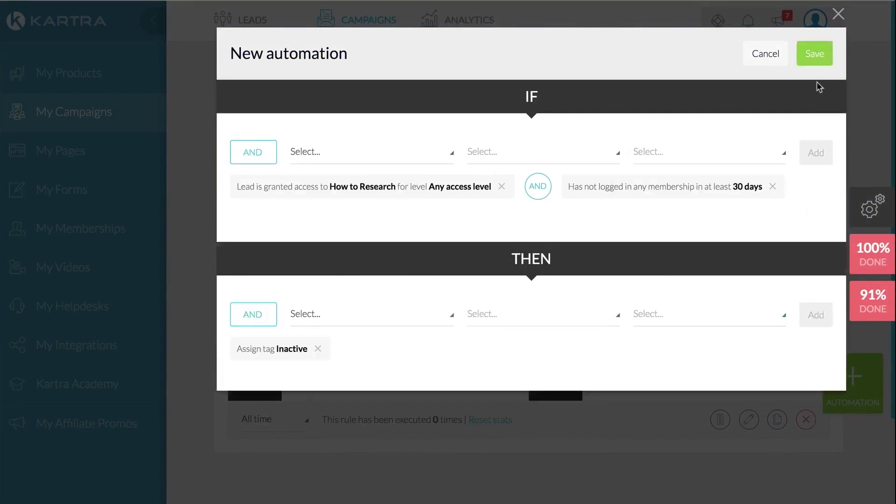
click(816, 58)
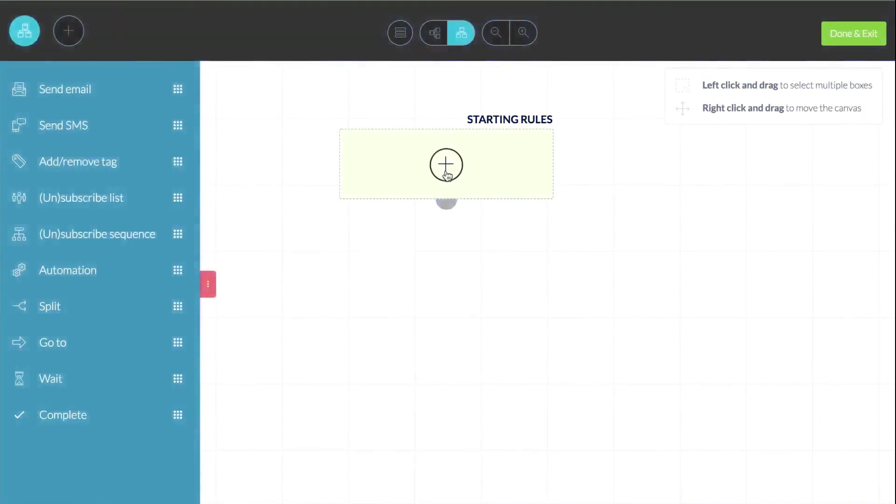
Step: Set the sequence starting point to the Inactive tag
click(446, 165)
click(274, 157)
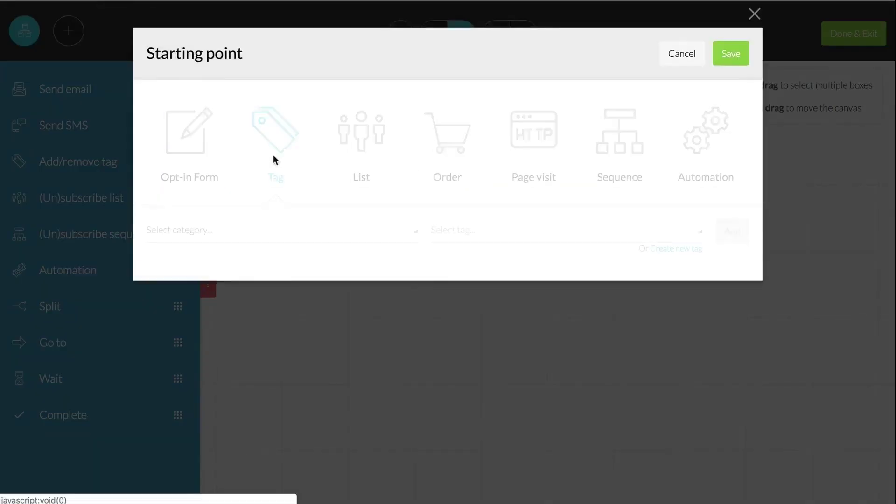
click(334, 240)
click(318, 279)
click(488, 231)
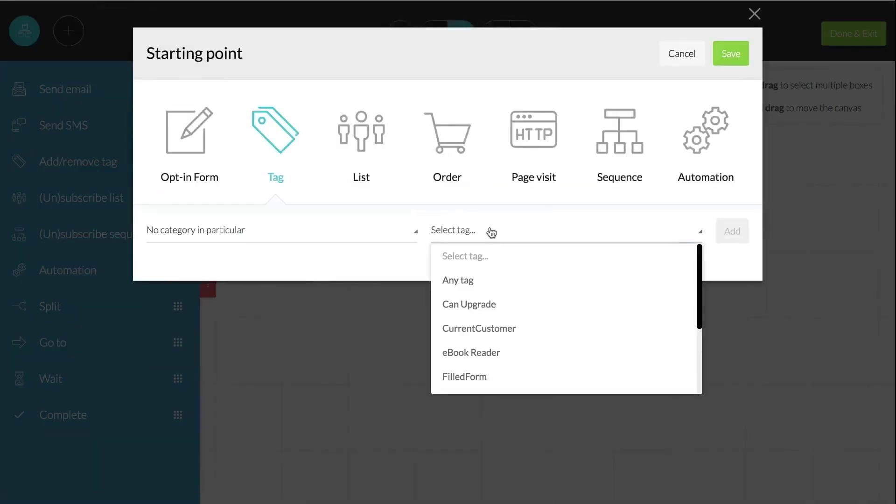
scroll(504, 318, down, 2)
click(467, 337)
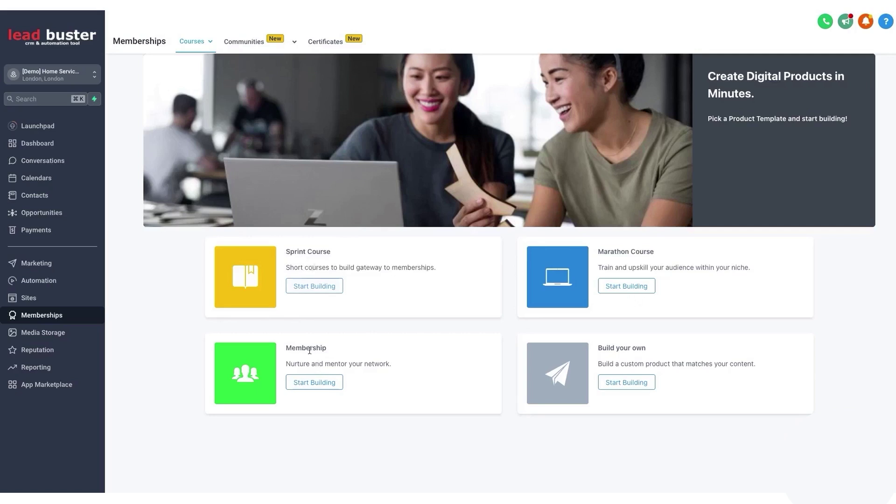
Step: Start a Sprint Course product, move Welcome Aboard! into Intro and save a new lesson there
click(322, 294)
triple_click(405, 158)
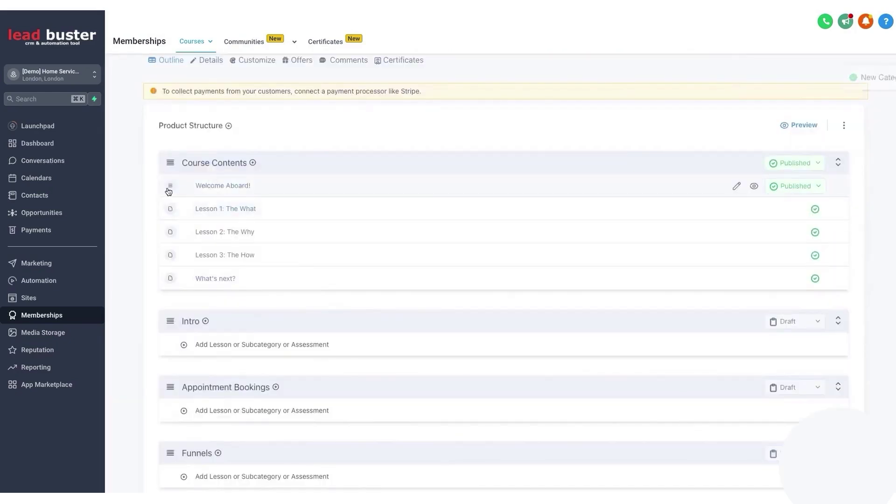
mouse_move(171, 191)
mouse_down()
mouse_move(191, 362)
mouse_move(191, 302)
mouse_up()
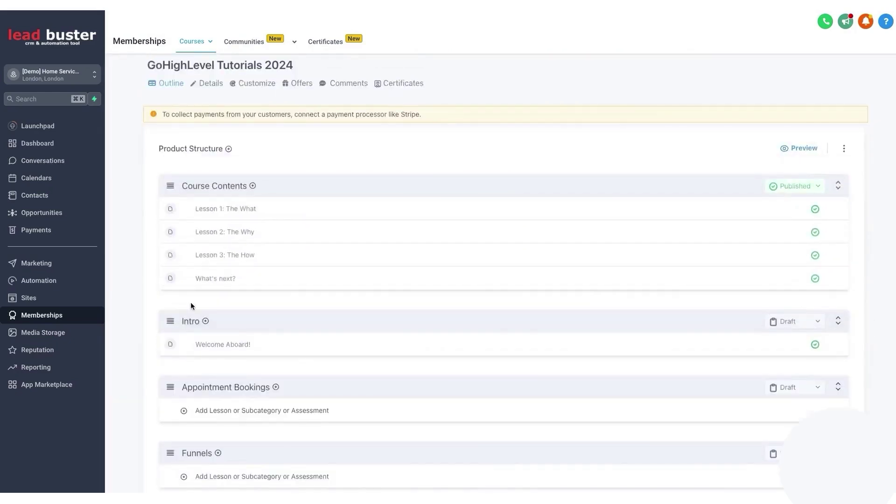
click(206, 323)
click(205, 339)
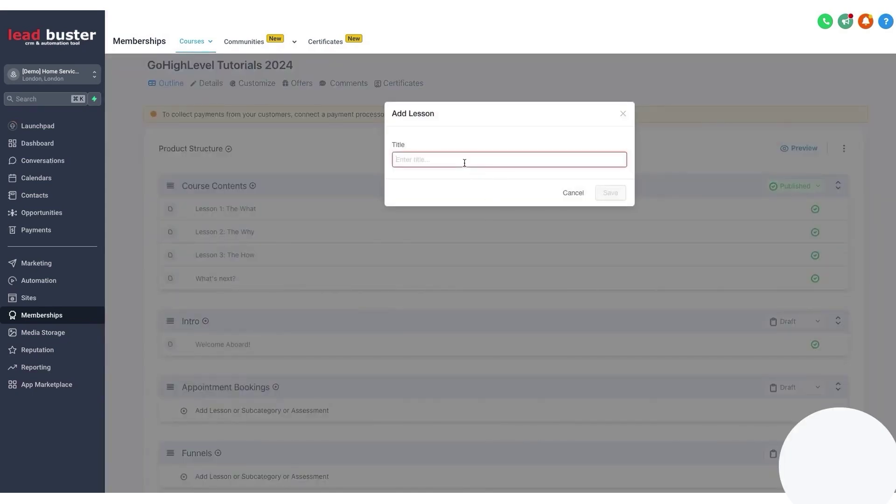
text(What is GoHighLevel)
click(604, 195)
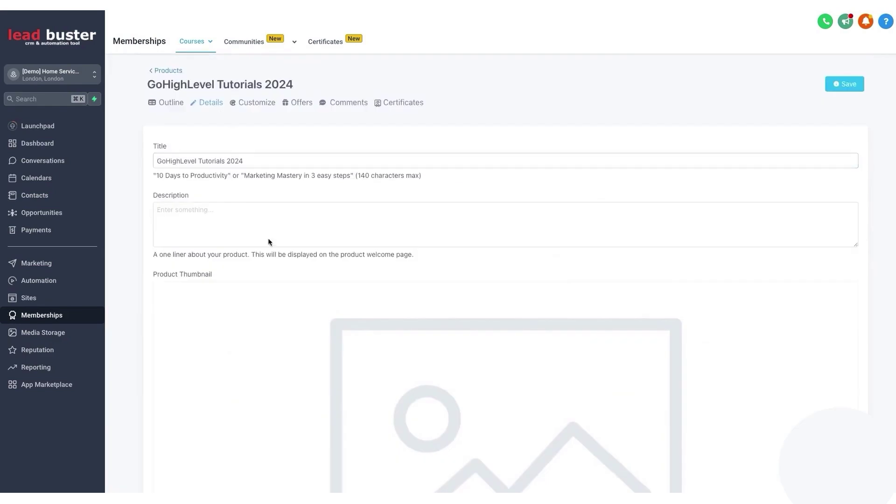
Step: Try the Classic and Neue course themes and return to the outline
click(247, 104)
mouse_move(323, 180)
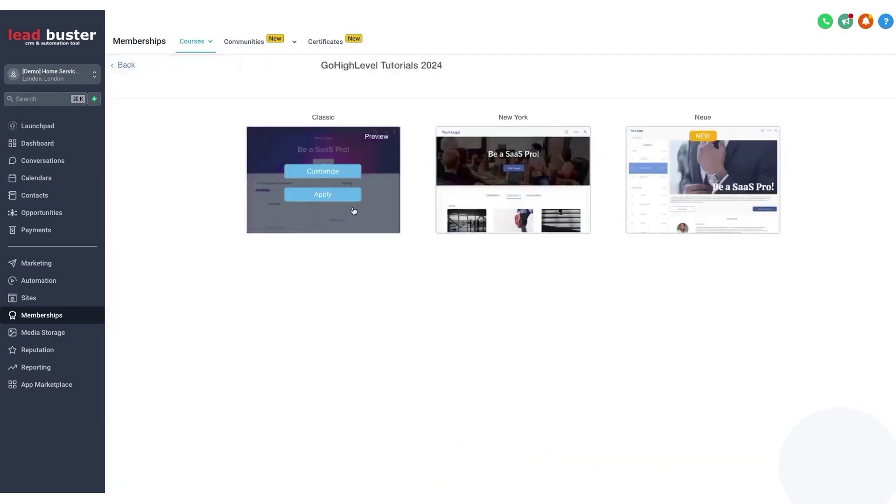
click(335, 202)
mouse_move(512, 180)
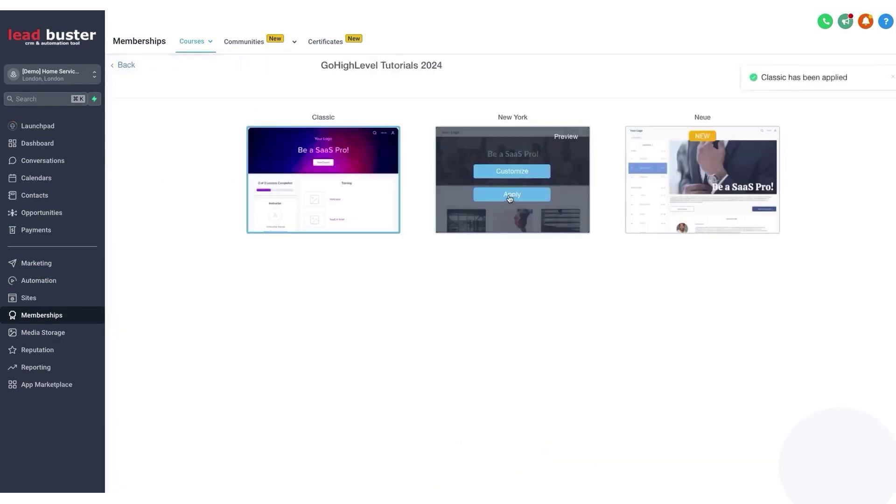
click(674, 196)
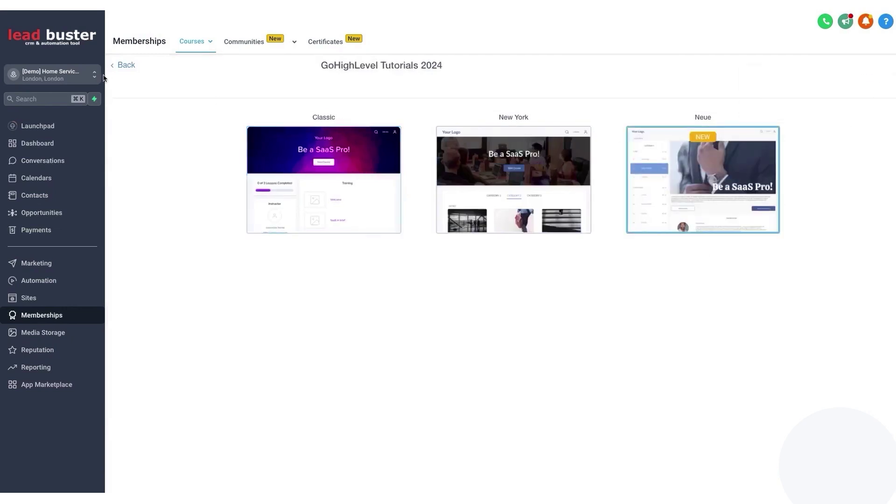
click(124, 65)
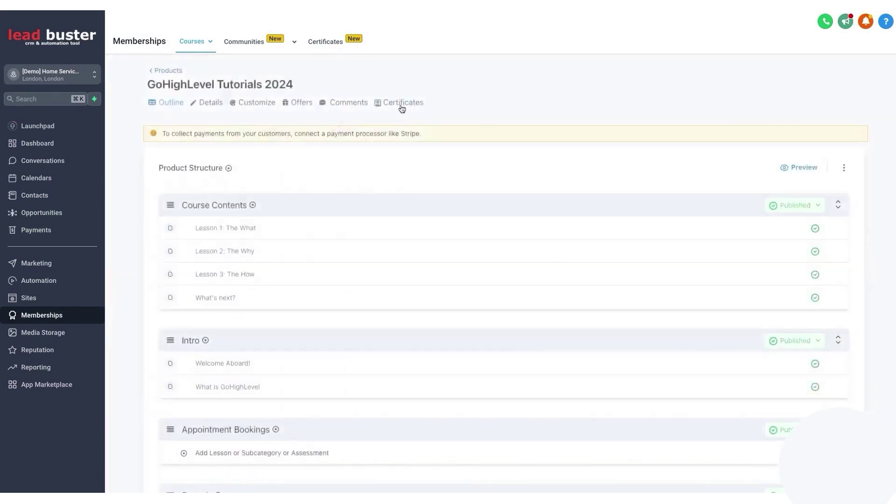
Step: Review the course's comment settings and certificates sections
click(350, 107)
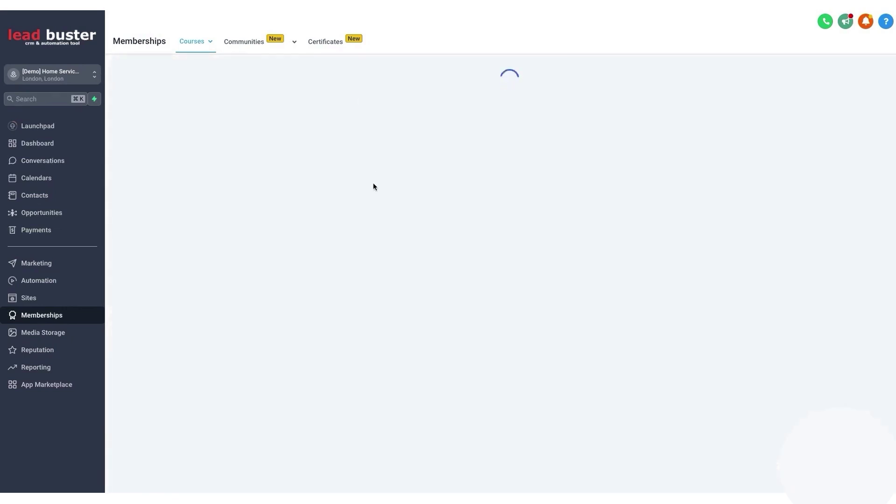
scroll(368, 222, down, 1)
scroll(458, 280, down, 2)
scroll(350, 175, up, 3)
click(248, 78)
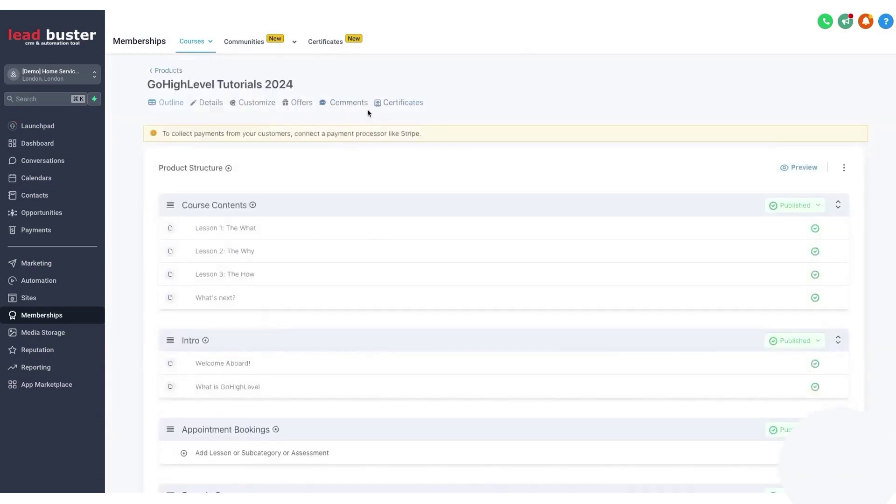
click(371, 106)
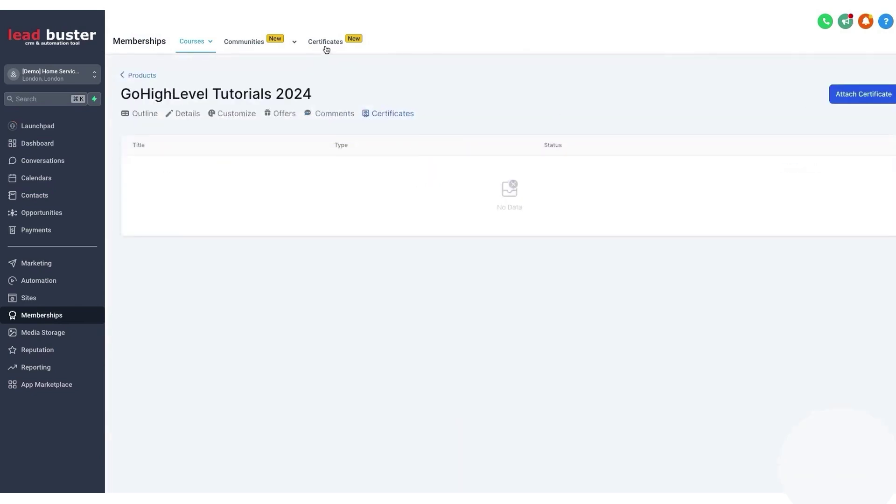
click(325, 51)
Step: Create a free Learn GoHighLevel offer including the GoHighLevel Tutorials 2024 course
click(185, 81)
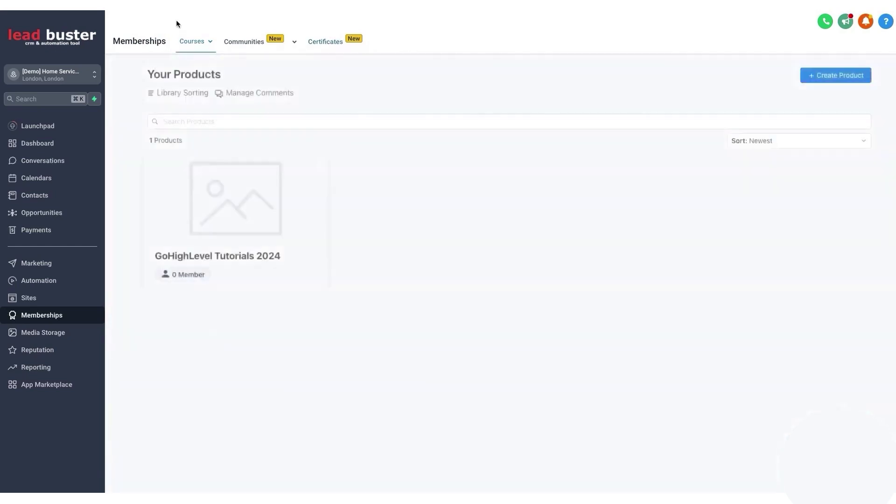
click(182, 97)
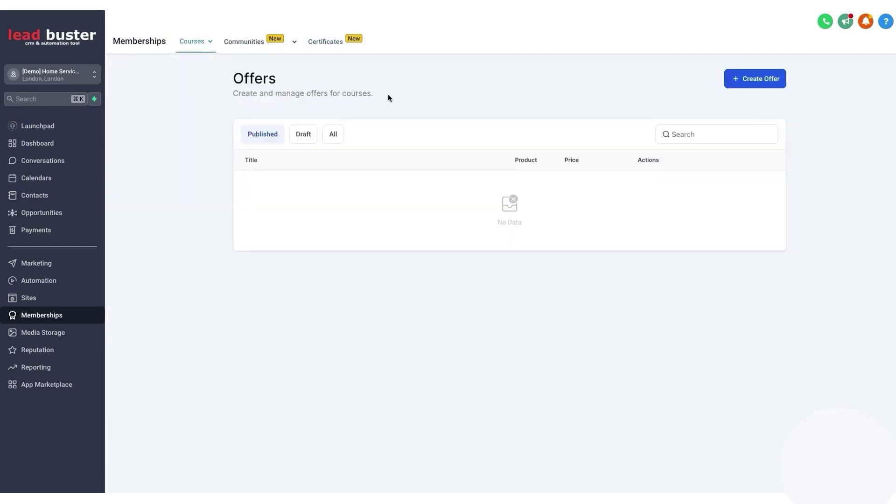
click(776, 79)
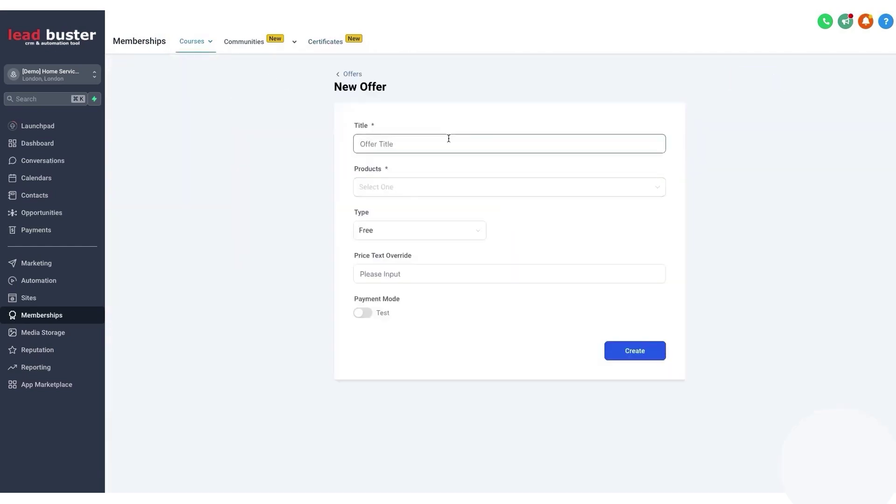
text(Learn GoHighLevel)
click(442, 187)
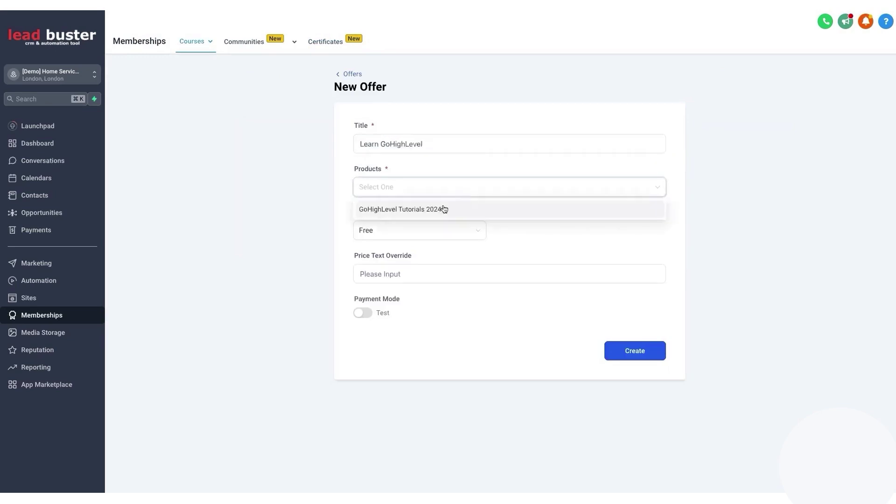
click(442, 209)
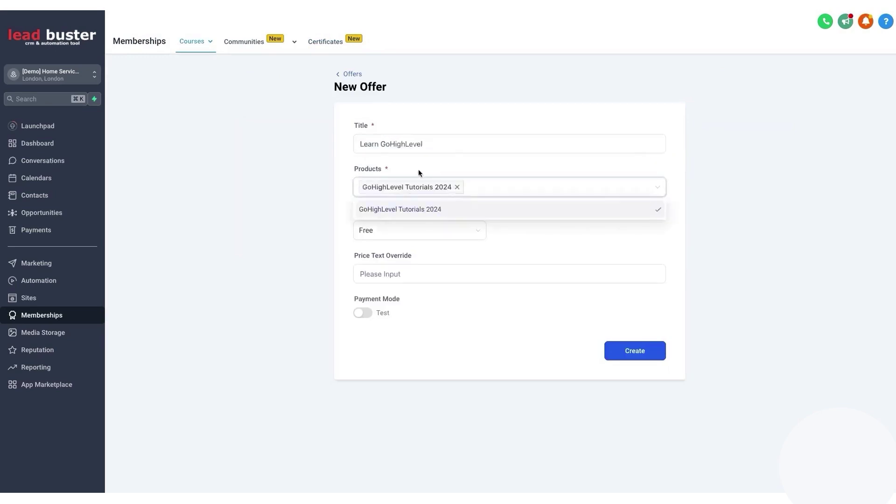
click(453, 171)
click(390, 230)
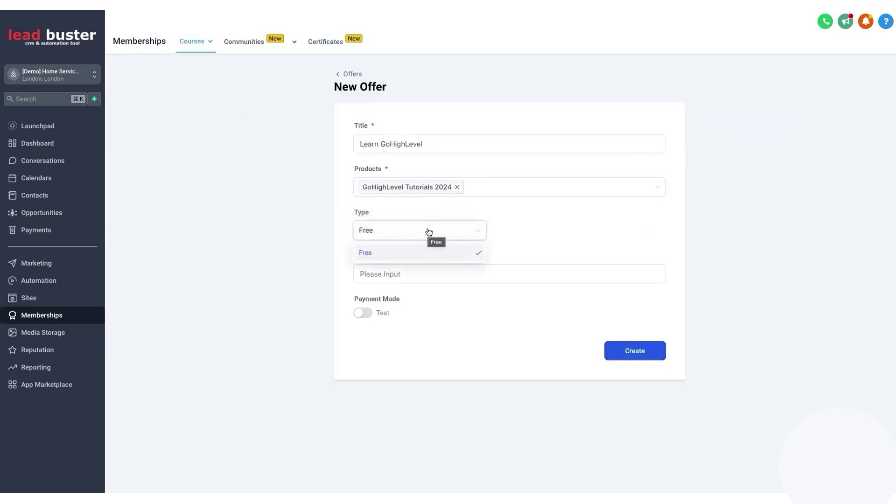
click(414, 252)
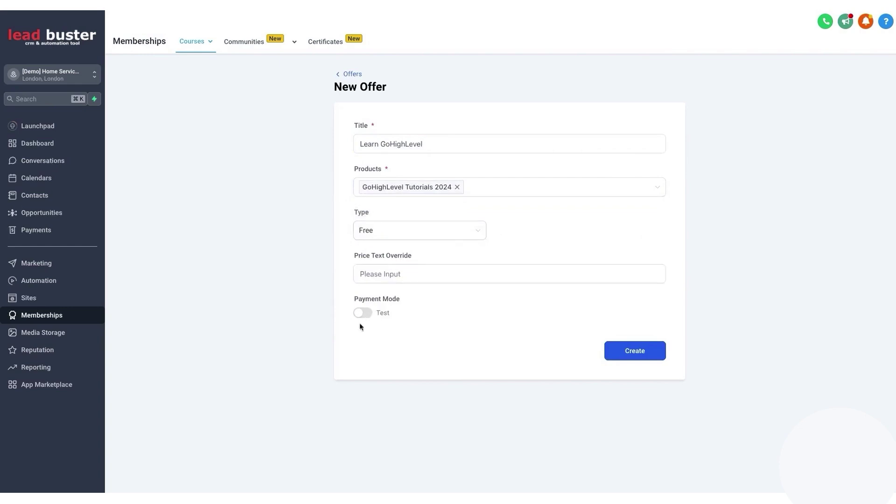
click(639, 355)
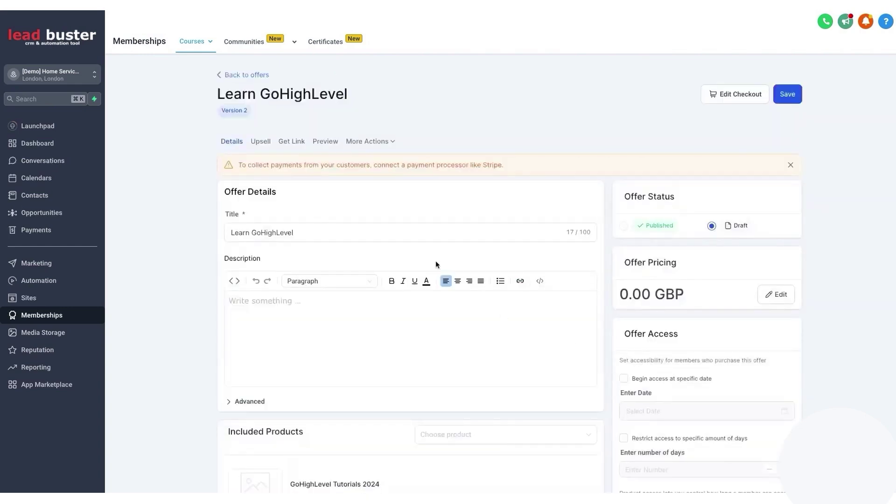
Step: Copy the offer's share link and turn off the original video download option
click(294, 141)
click(581, 291)
click(576, 248)
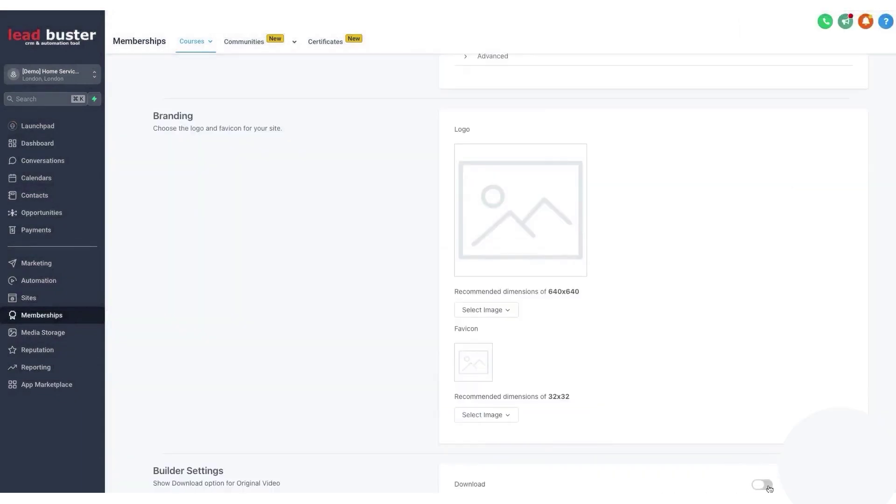
click(763, 484)
scroll(490, 281, up, 10)
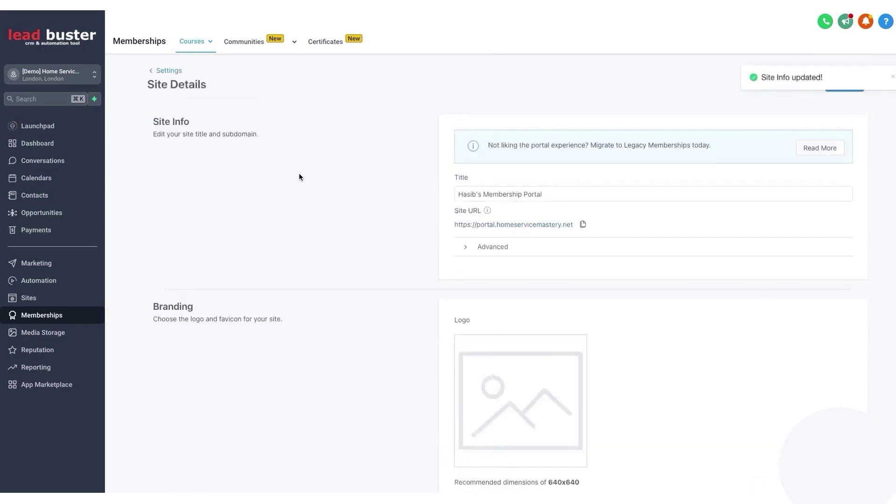
Step: In Email Settings, use the Default Welcome Template for welcome emails
key(alt+Left)
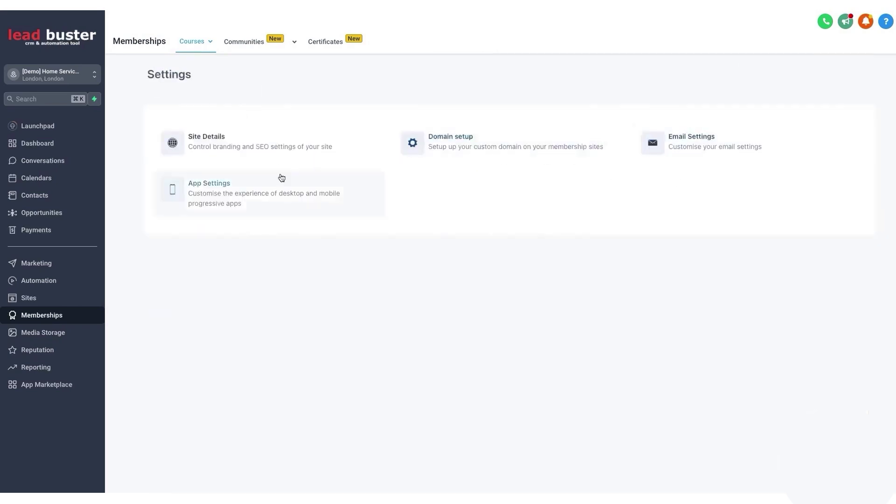
click(690, 148)
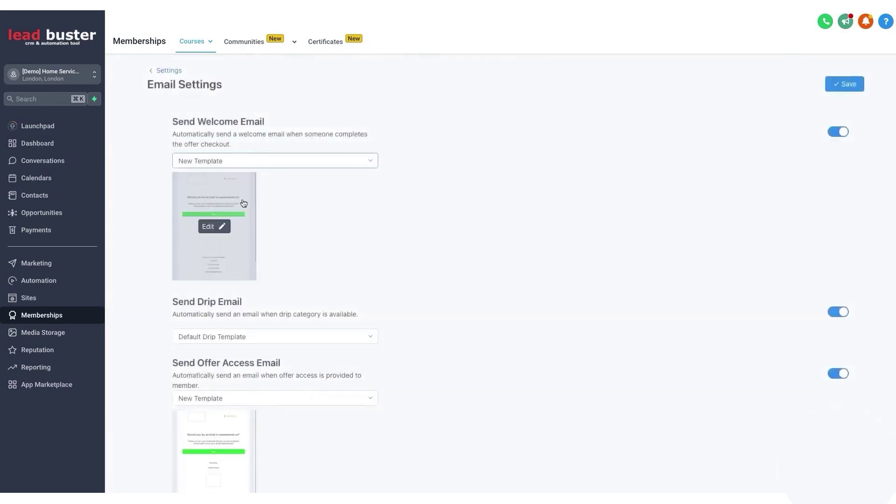
click(258, 161)
click(216, 210)
click(228, 163)
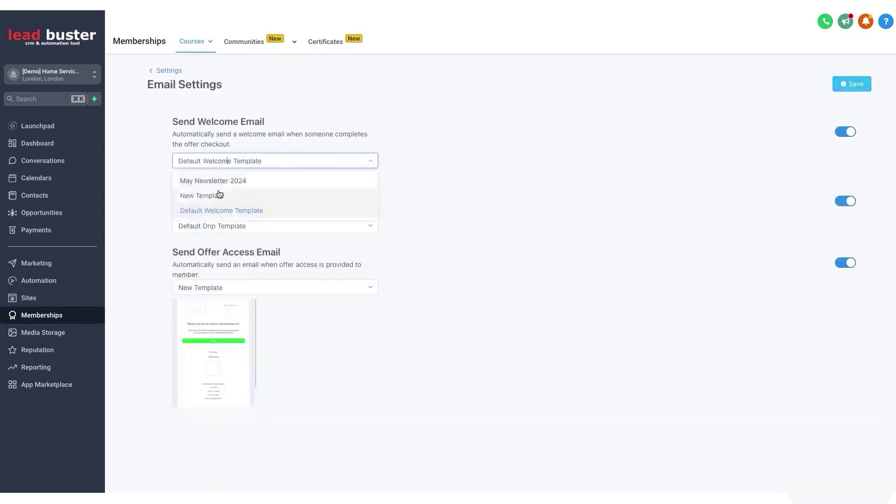
click(363, 142)
Step: Choose the offer access email template, trying Default Offer Access and New Template
click(220, 287)
click(221, 336)
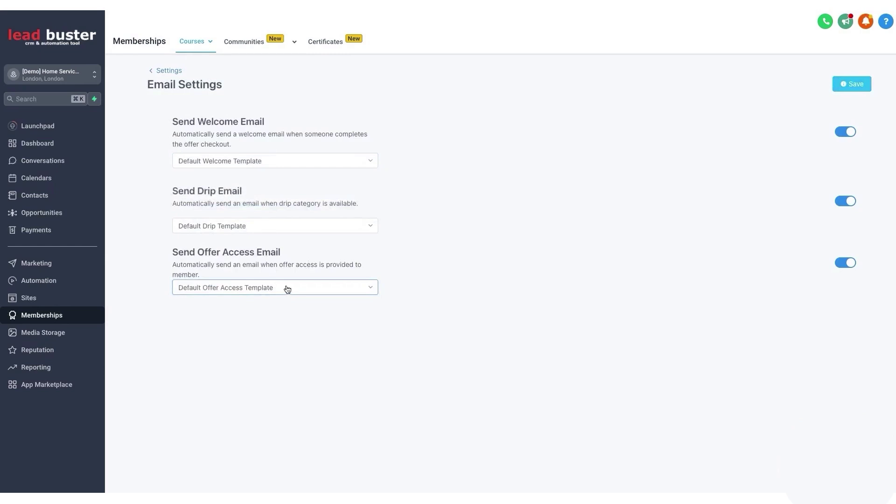
click(309, 294)
click(238, 323)
click(308, 293)
Step: Keep the Default Offer Access Template, review portal description and brand colour, return to portal settings
click(249, 338)
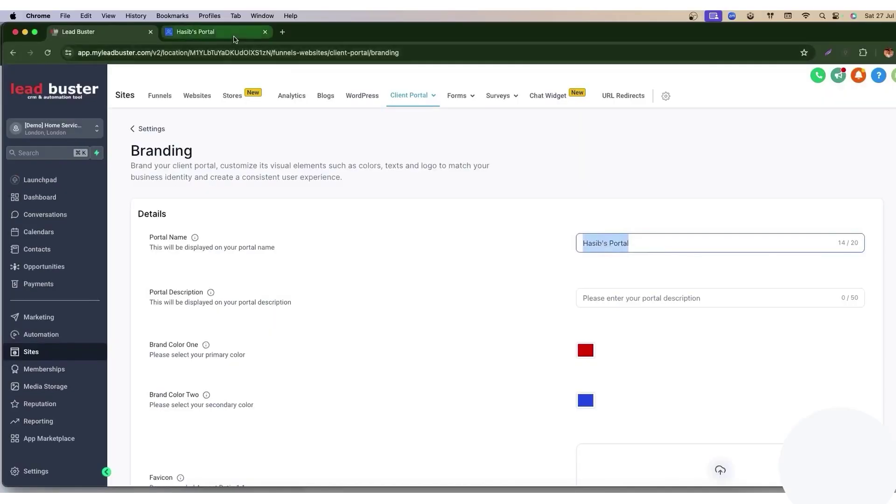
click(595, 298)
scroll(592, 290, down, 2)
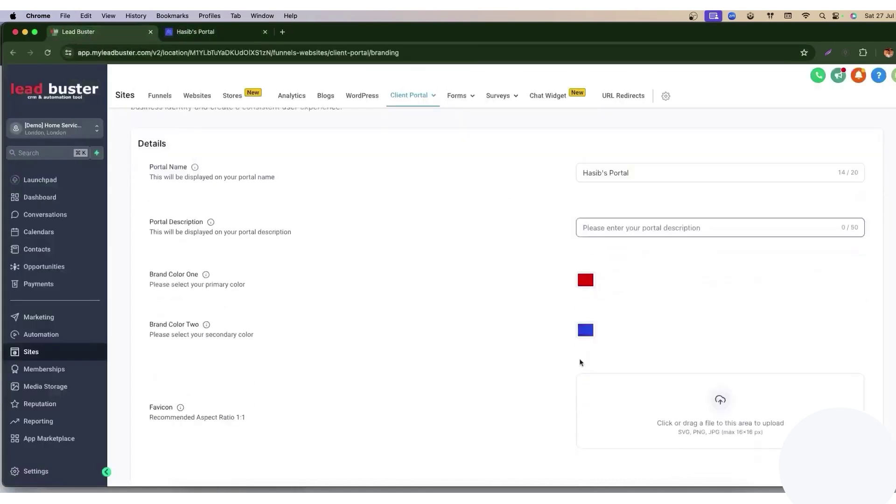
scroll(582, 252, down, 2)
click(584, 214)
click(607, 258)
scroll(411, 314, down, 3)
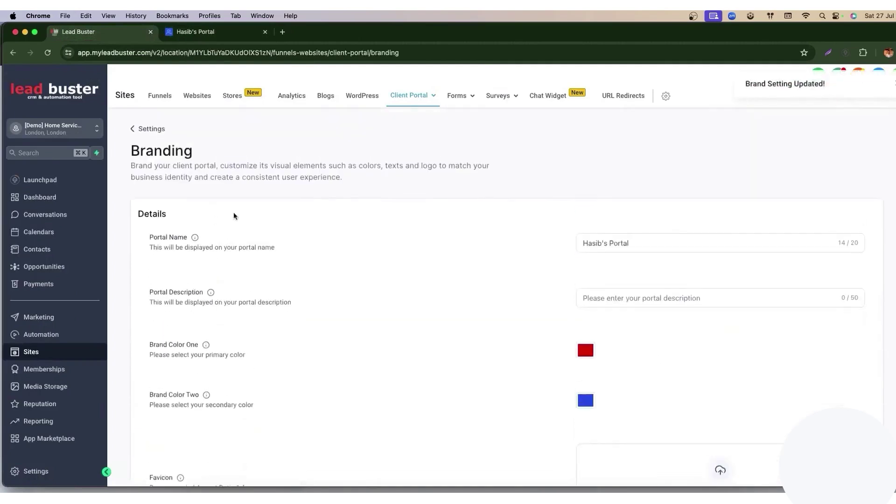
click(150, 130)
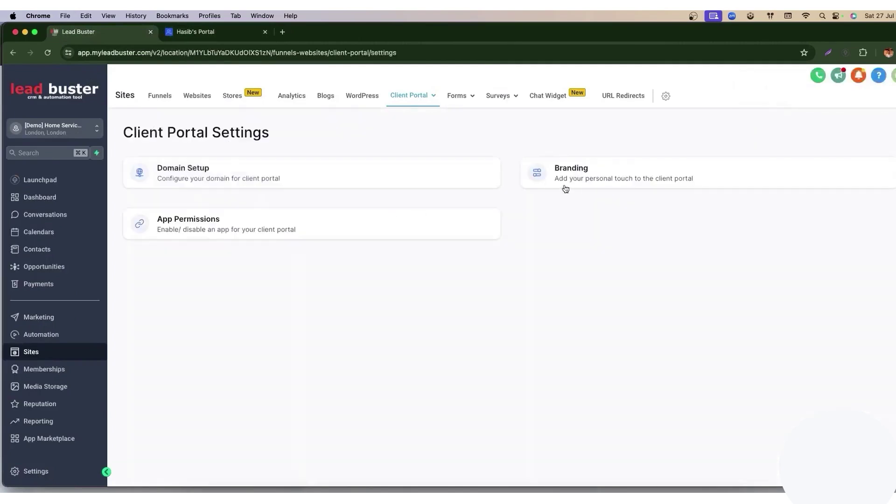
Step: Enable Communities and Courses in App Permissions, keeping Home as landing page
click(181, 215)
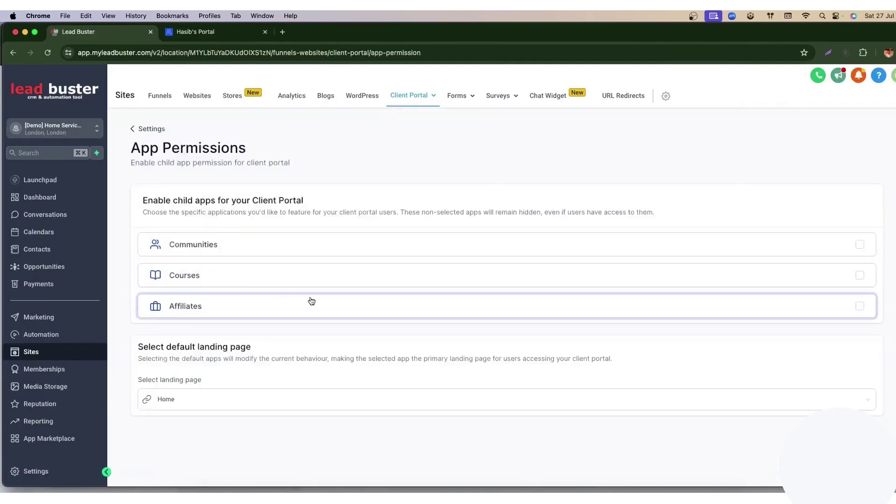
click(290, 284)
click(430, 240)
click(308, 398)
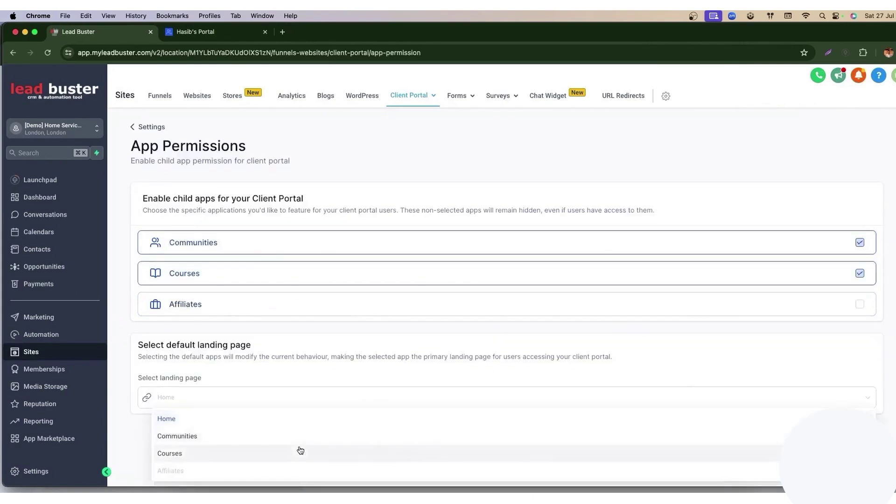
click(276, 419)
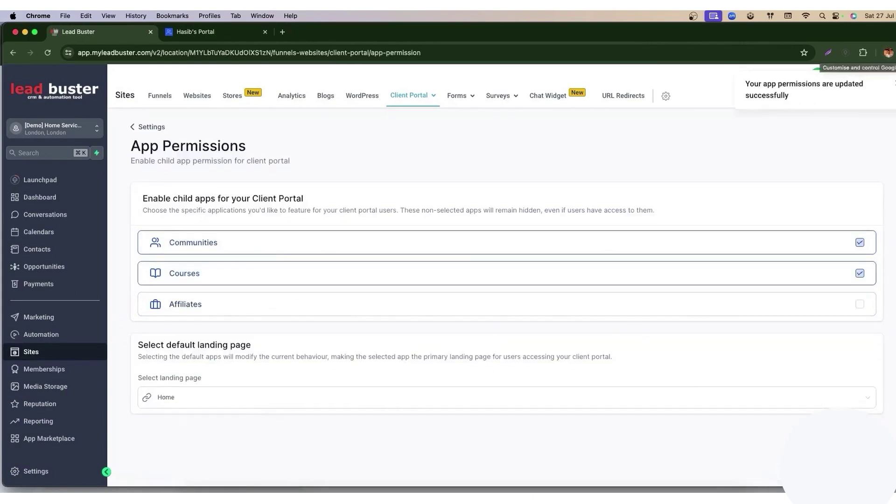
Step: Copy the portal login address and start a new private browsing window
click(193, 33)
click(129, 53)
key(super+c)
click(888, 52)
Step: Load the portal login page in the private window and attempt a login
click(760, 88)
key(super+v)
key(Return)
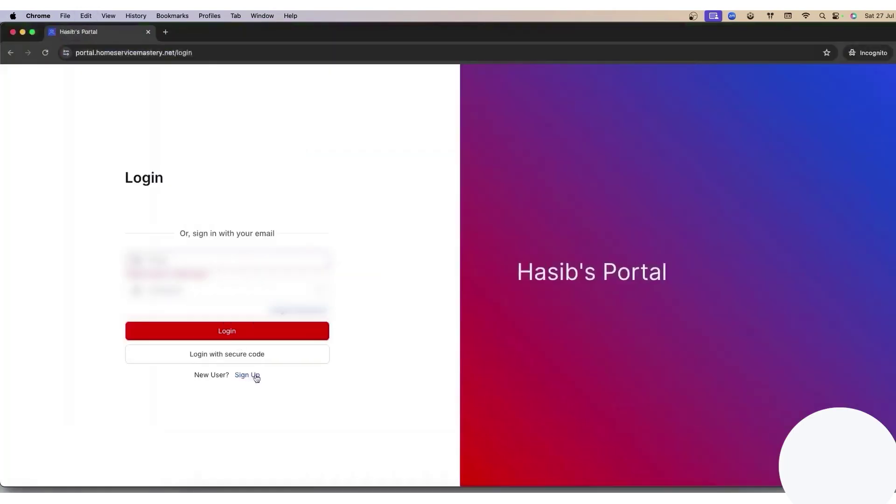
click(204, 272)
click(224, 301)
click(207, 334)
Step: Sign up a new portal account with a password and request the secure code
click(248, 375)
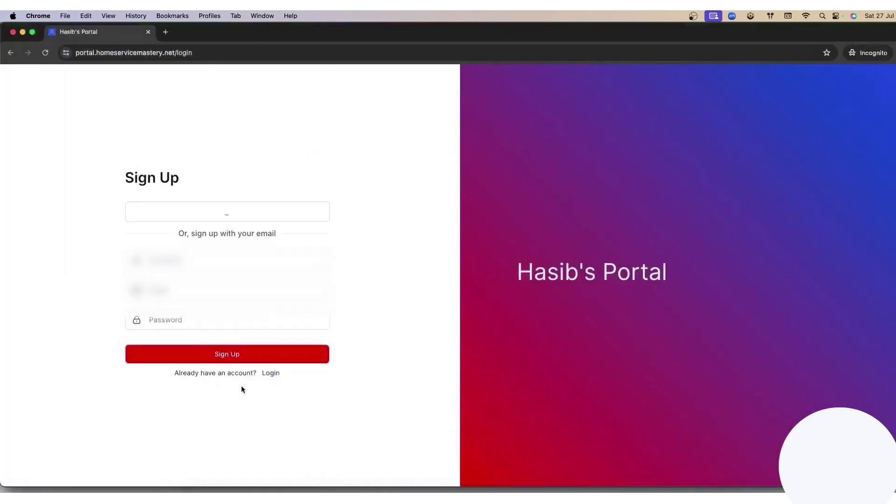
click(150, 319)
text(password)
click(150, 354)
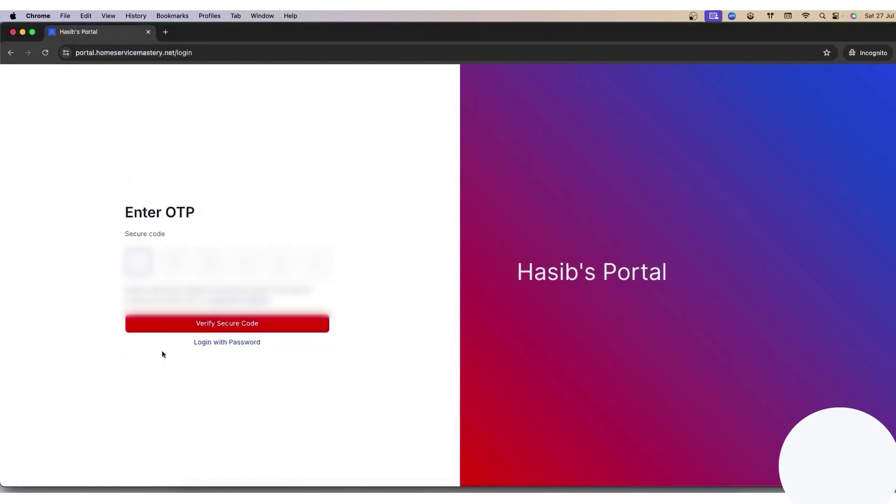
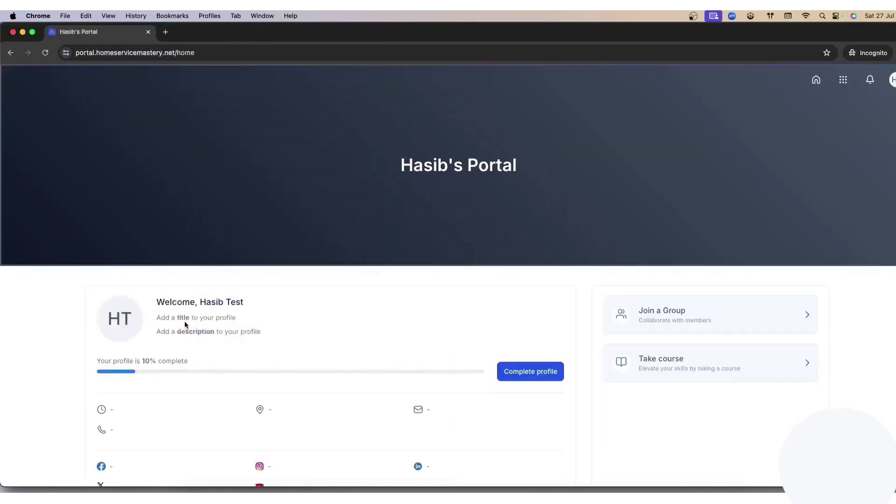
scroll(427, 267, down, 3)
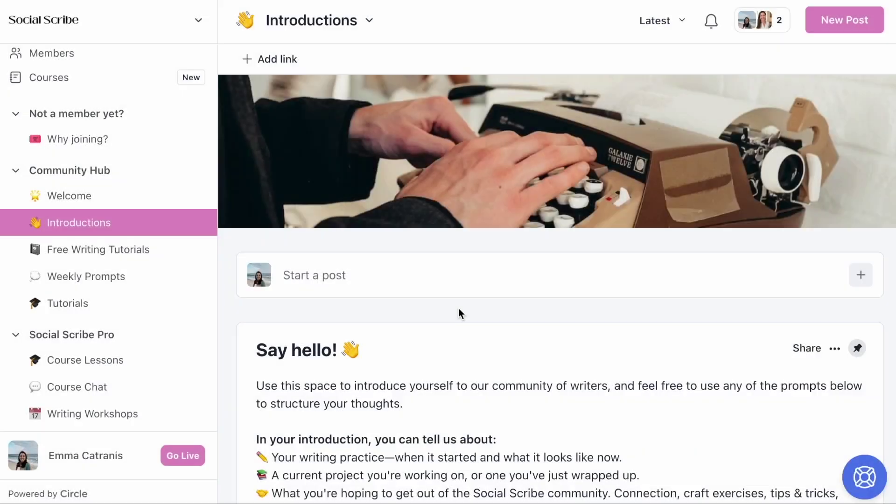
mouse_move(105, 334)
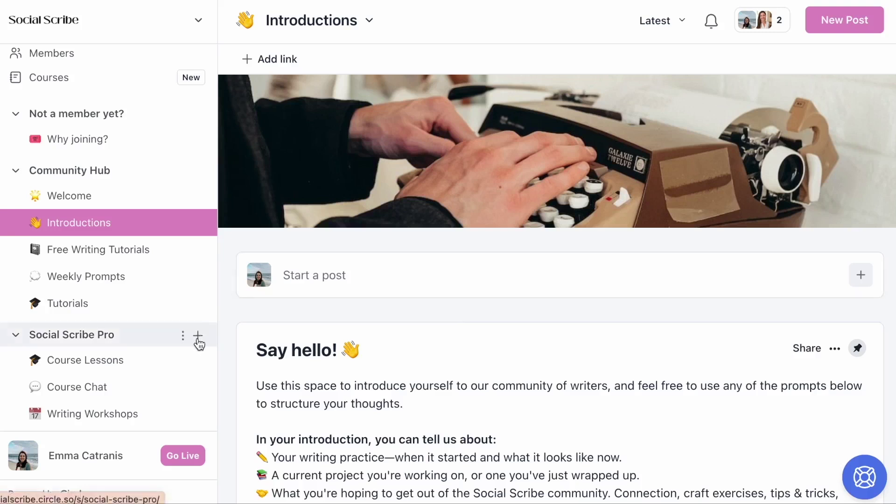
Step: Add a Course space under Social Scribe Pro named Copywriting to Convert with the writing-hand icon
click(197, 339)
click(165, 364)
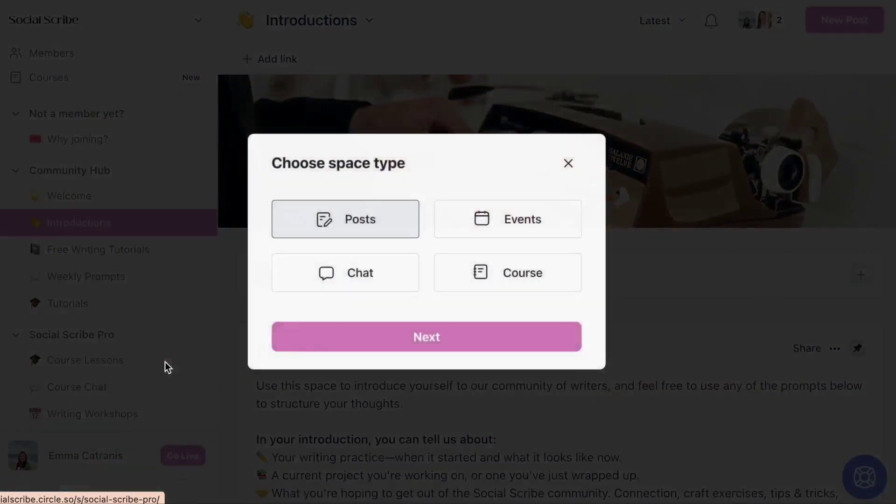
click(525, 289)
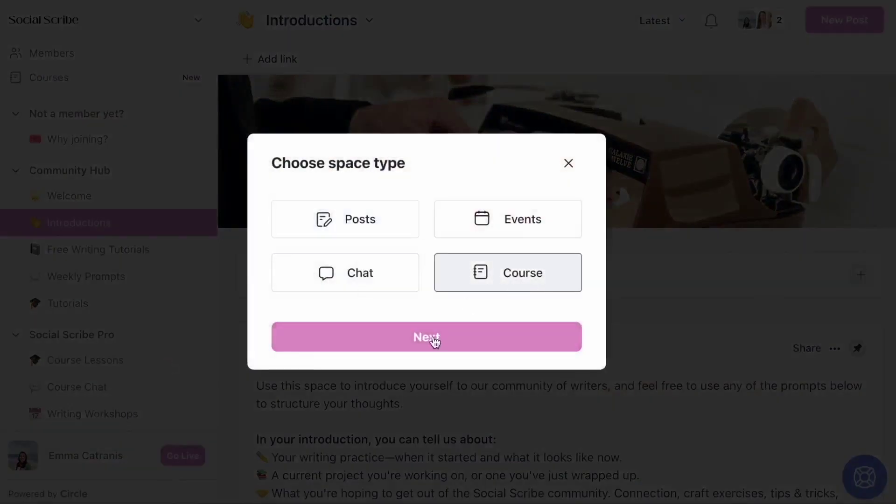
click(431, 337)
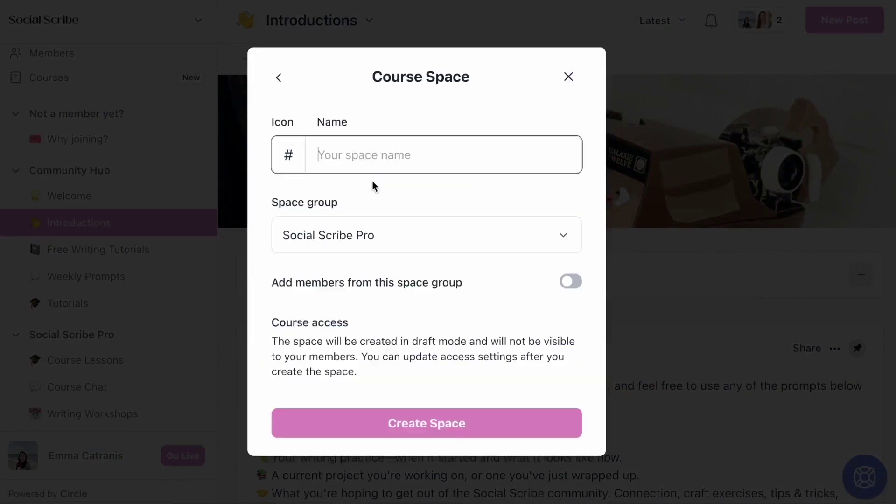
text(Copywriting to Convert)
click(293, 164)
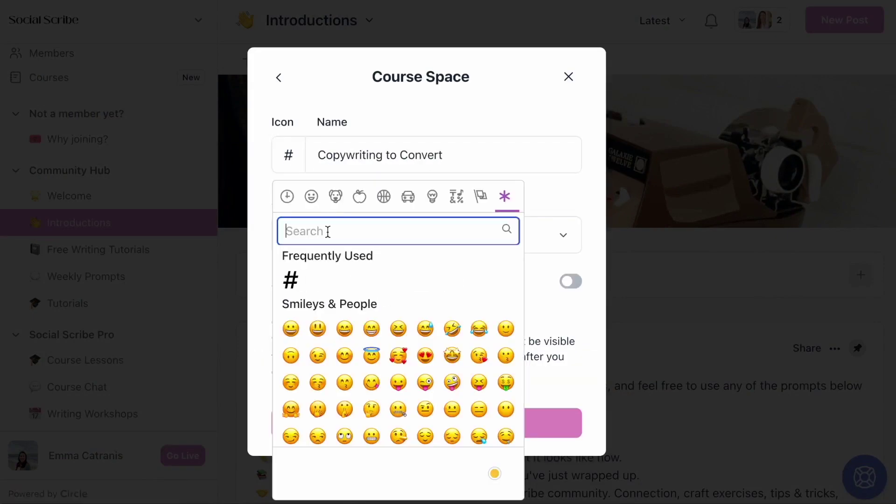
text(write)
click(370, 280)
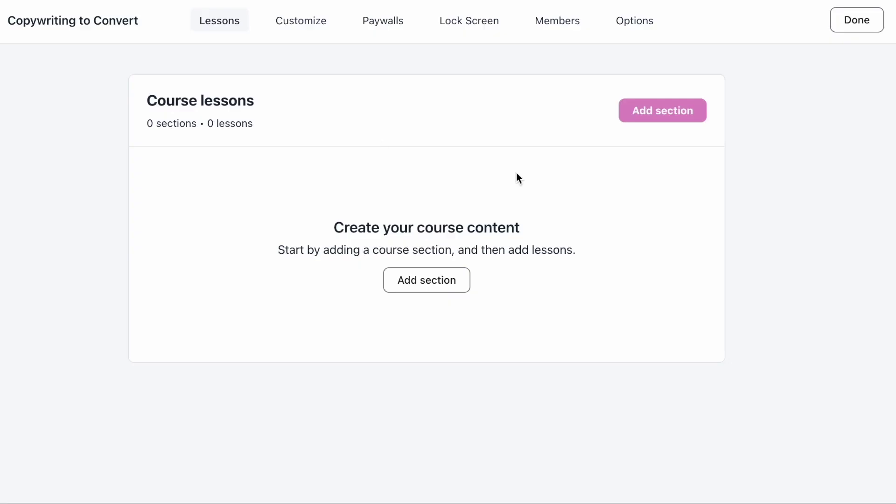
Step: Add a 'Welcome to Copywriting to Convert' section containing a 'Getting Started' lesson
click(669, 114)
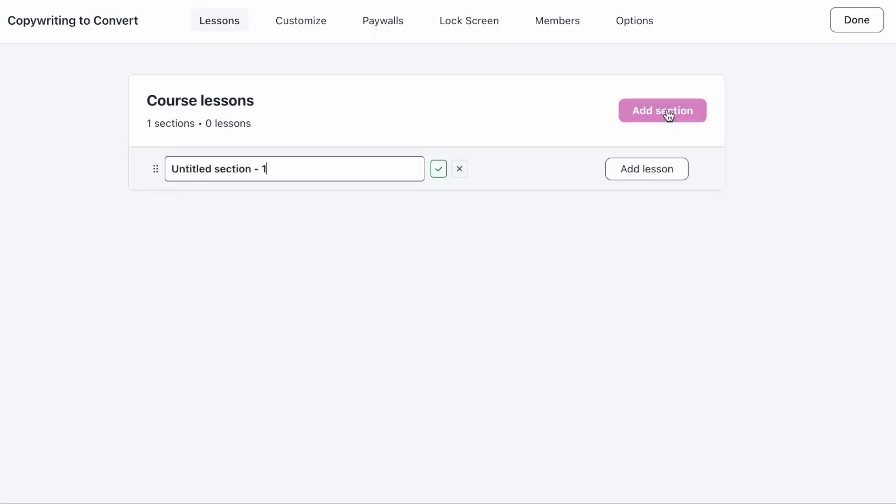
mouse_move(347, 172)
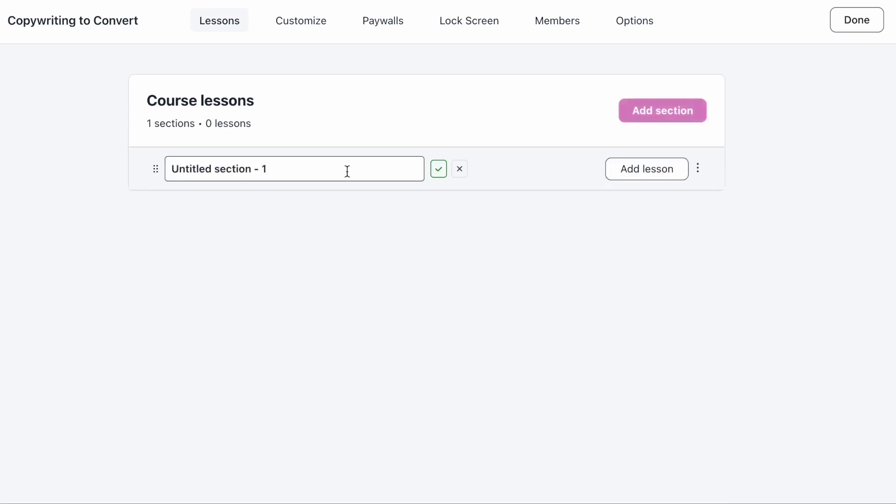
drag(347, 171, 166, 173)
text(Welcome to Copywriting to Convert)
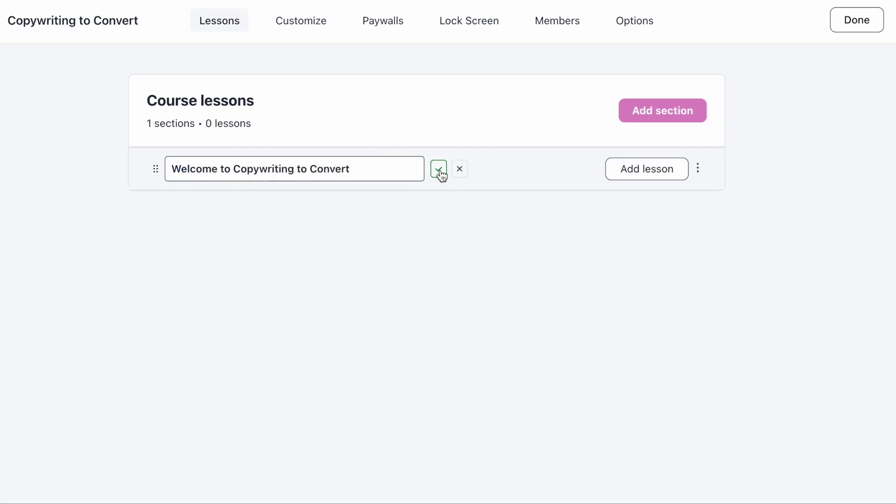
click(438, 170)
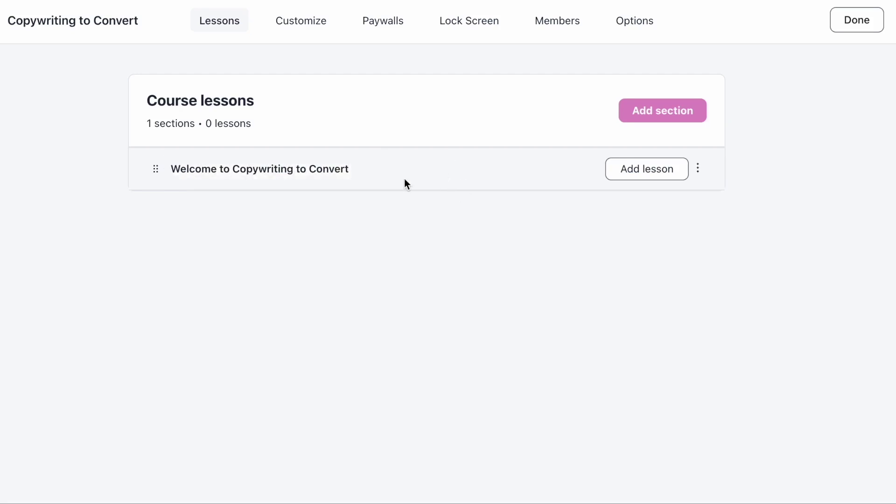
click(632, 174)
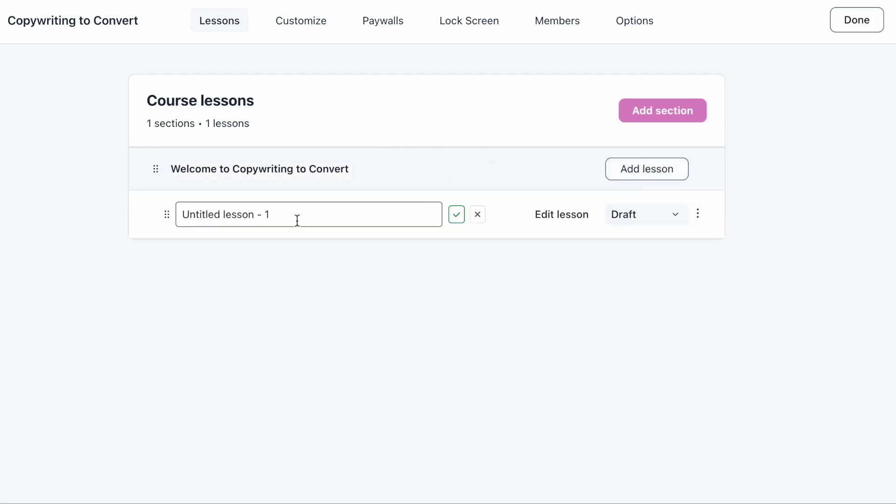
drag(296, 220, 172, 202)
text(Getting Started)
click(282, 226)
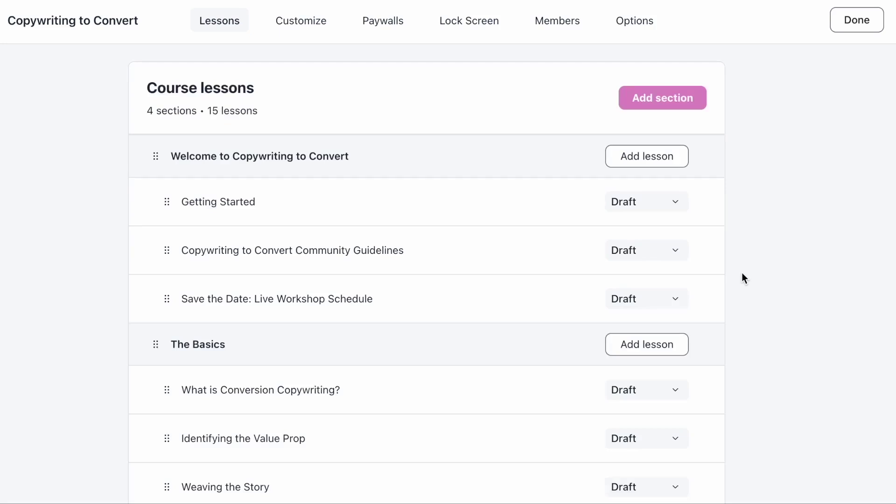
scroll(742, 272, down, 3)
scroll(742, 273, down, 5)
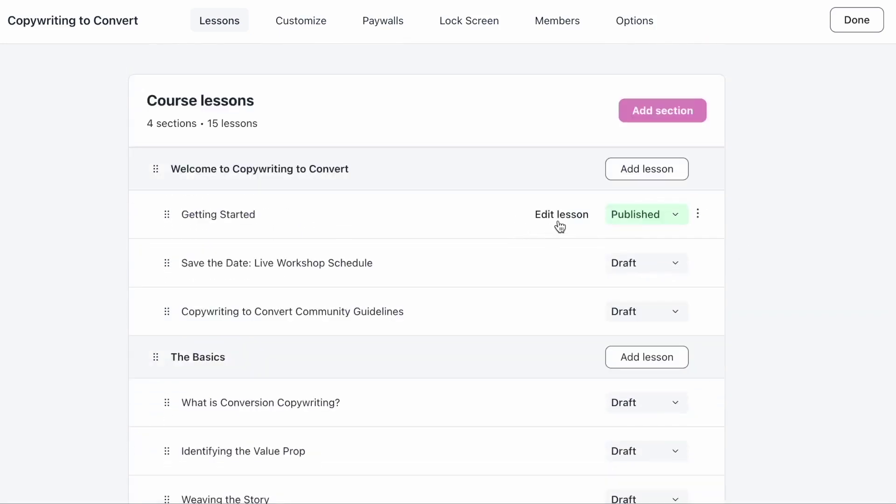
Step: Fill the Getting Started lesson with the intro video, pasted welcome text, a bullet list, bold course name, comments enabled
click(560, 222)
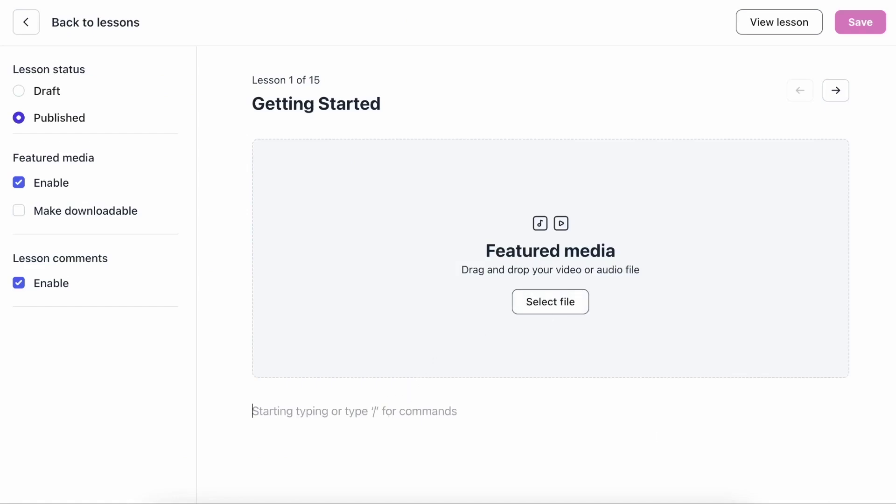
drag(596, 332, 576, 318)
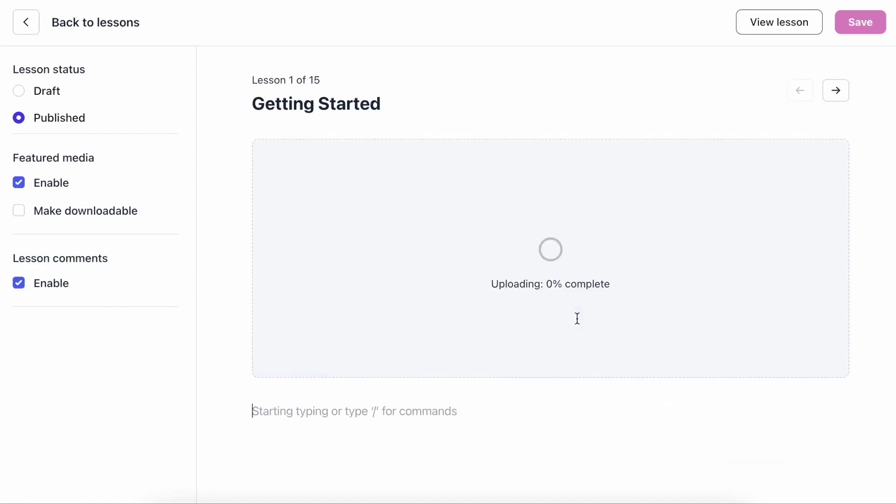
scroll(526, 407, down, 3)
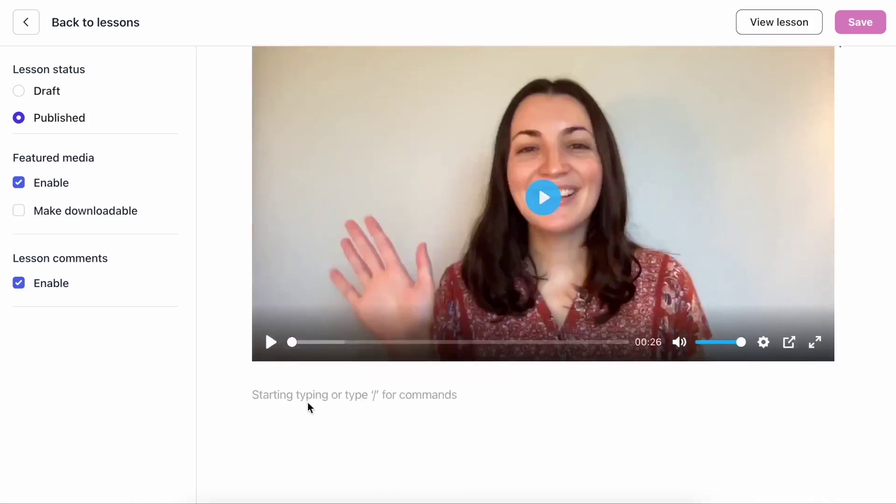
key(ctrl+v)
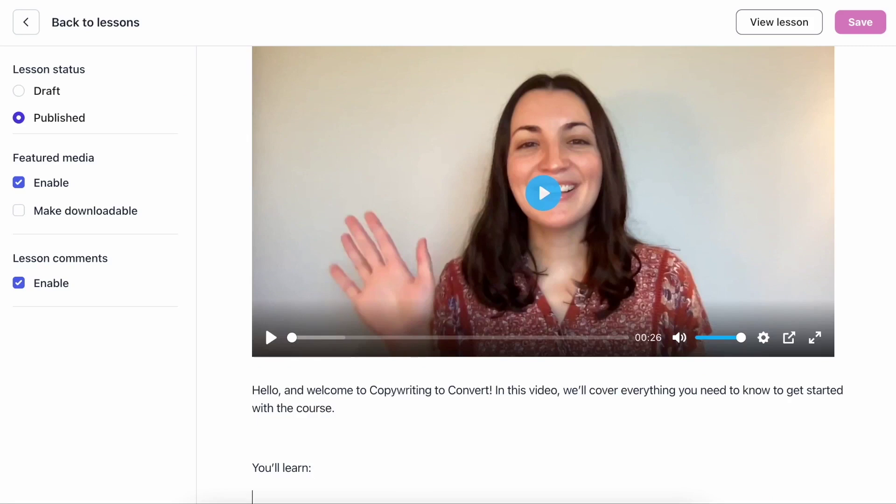
text(/)
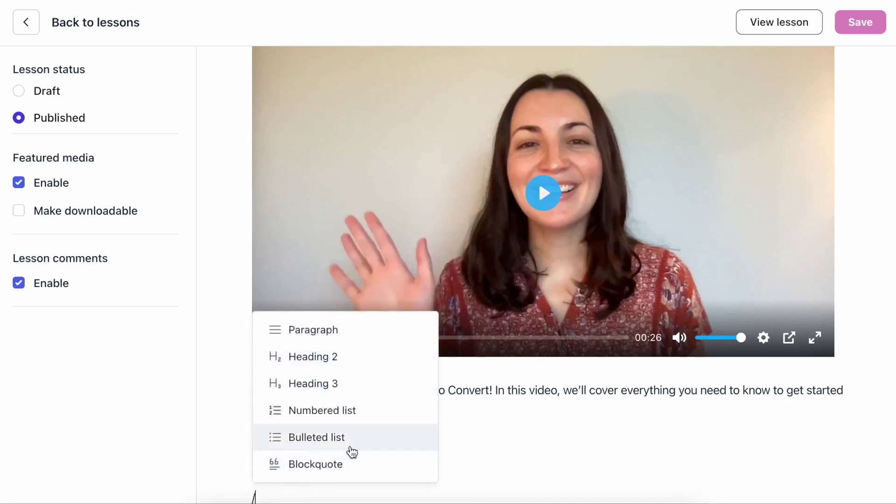
click(352, 452)
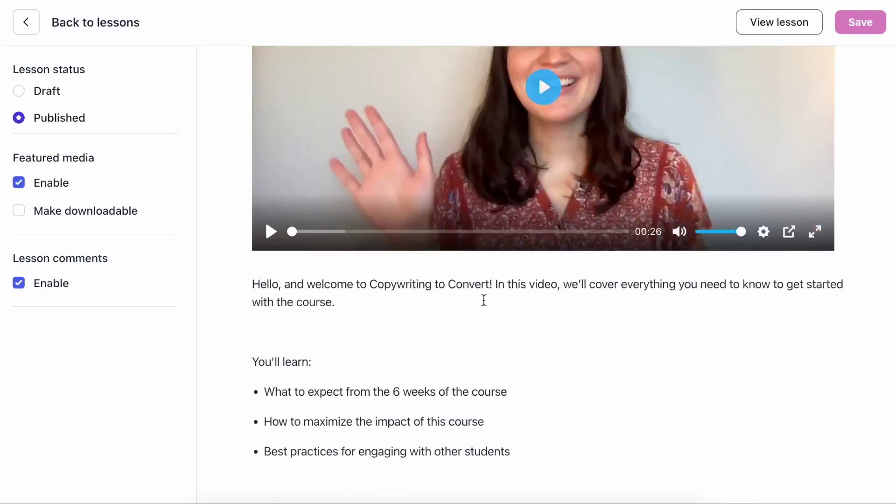
drag(492, 284, 369, 284)
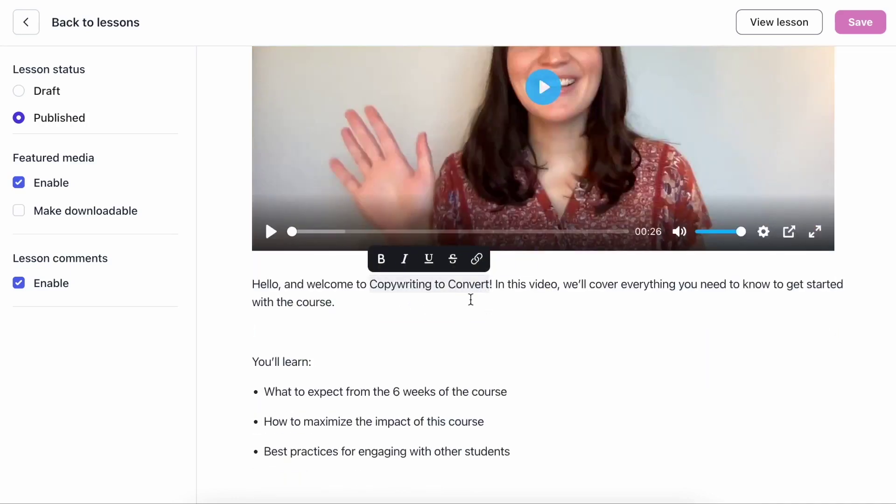
click(386, 257)
scroll(133, 223, up, 3)
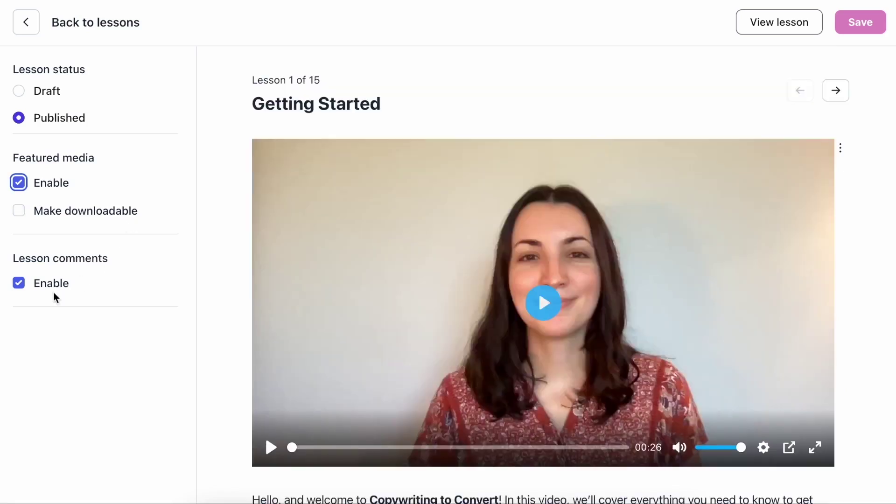
double_click(20, 284)
Step: Save the lesson, preview both lessons as an enrolled member, and return to Manage course
click(863, 26)
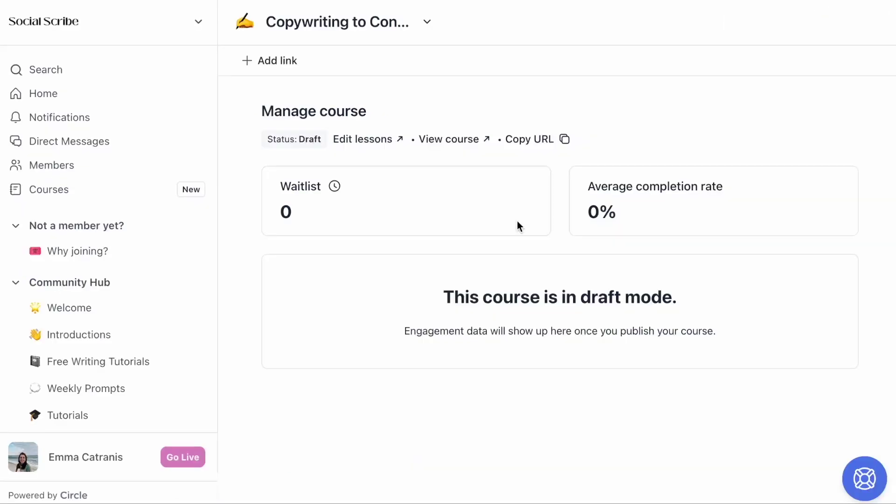
click(446, 139)
scroll(539, 194, down, 3)
scroll(541, 194, up, 3)
scroll(541, 189, down, 3)
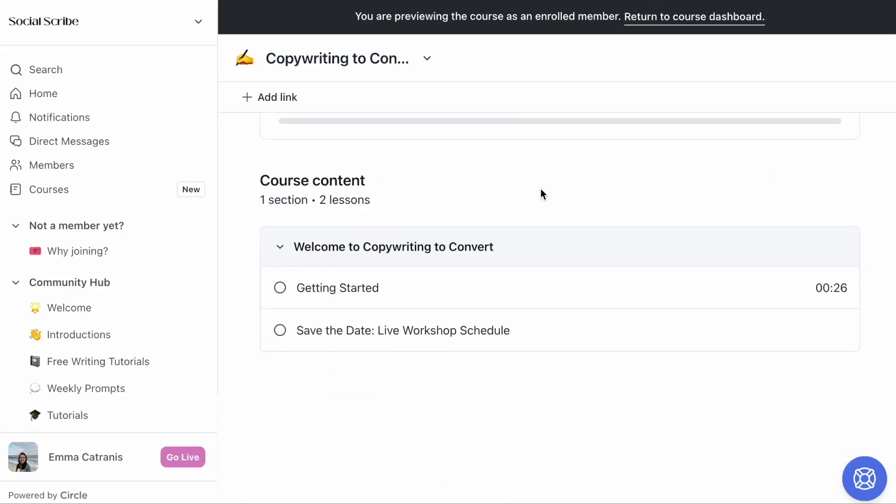
scroll(560, 203, up, 3)
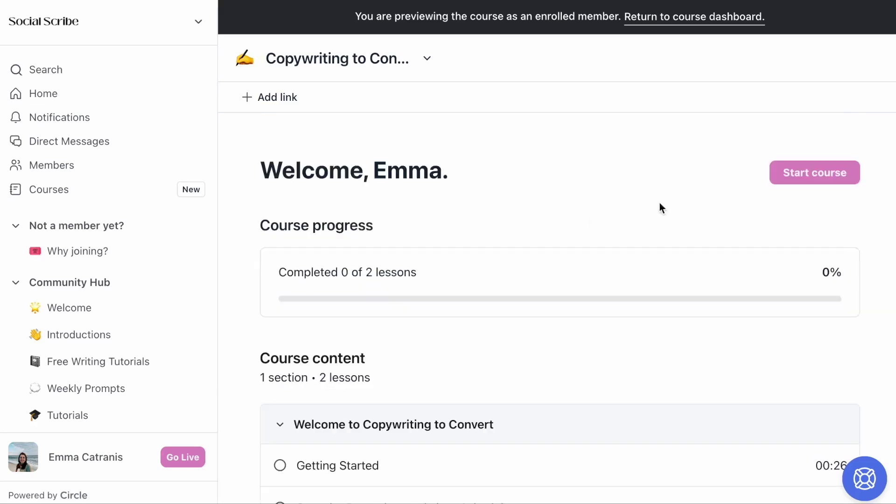
click(794, 181)
scroll(513, 166, down, 3)
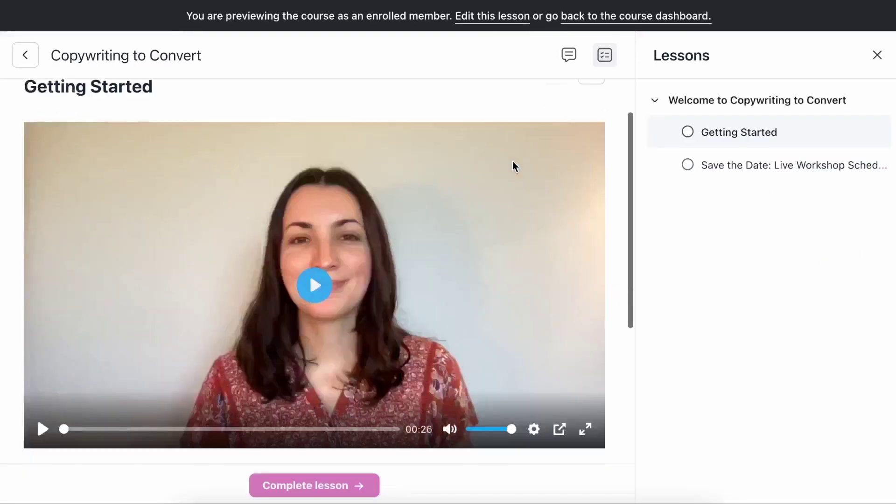
scroll(513, 167, up, 2)
scroll(513, 167, up, 1)
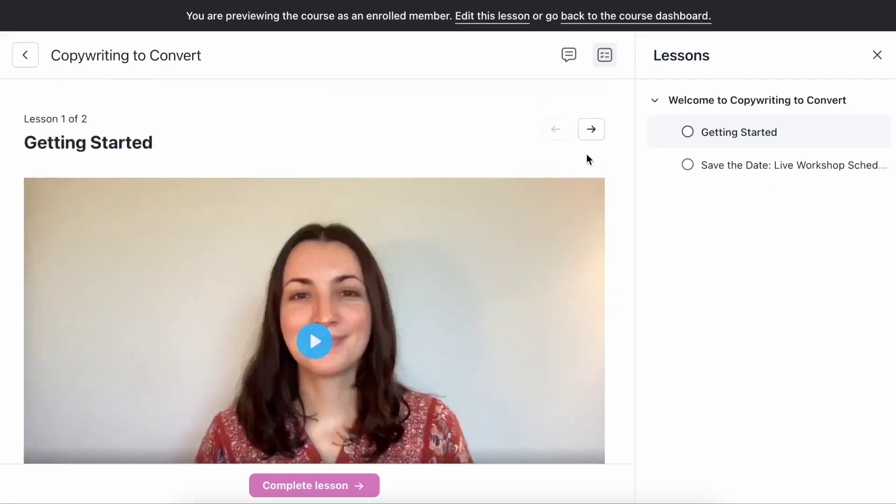
click(591, 130)
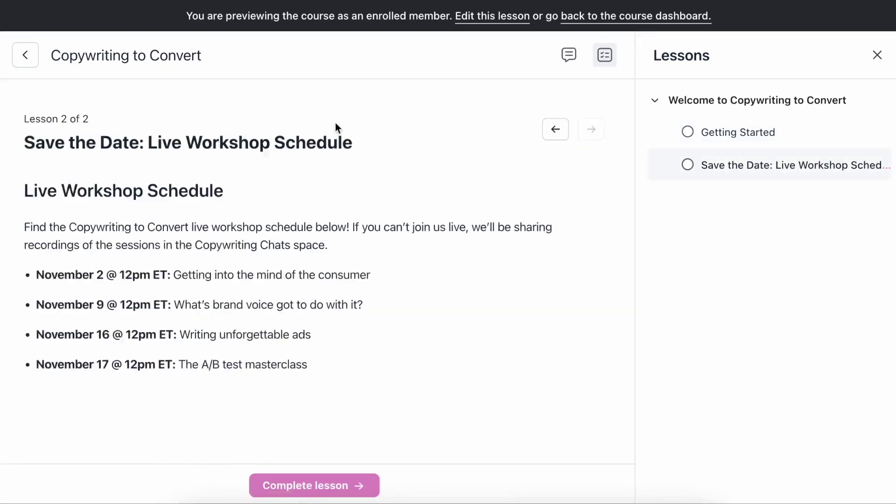
key(ctrl+w)
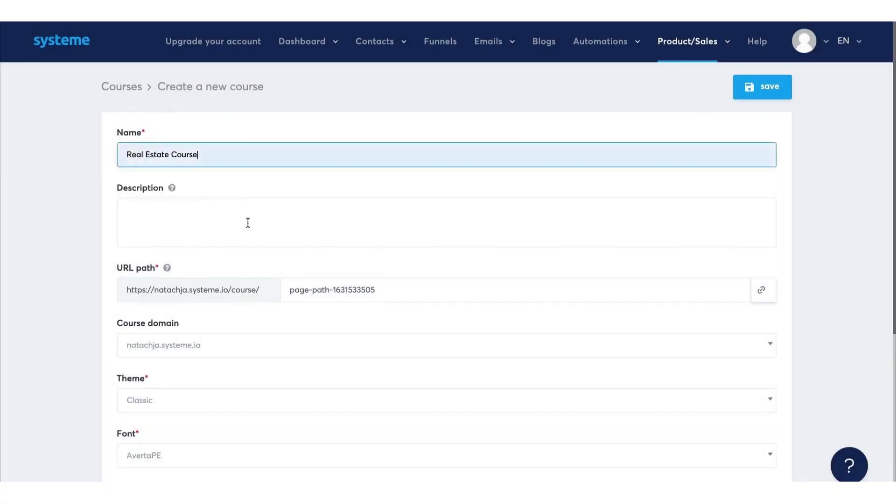
scroll(248, 222, down, 3)
scroll(248, 222, up, 3)
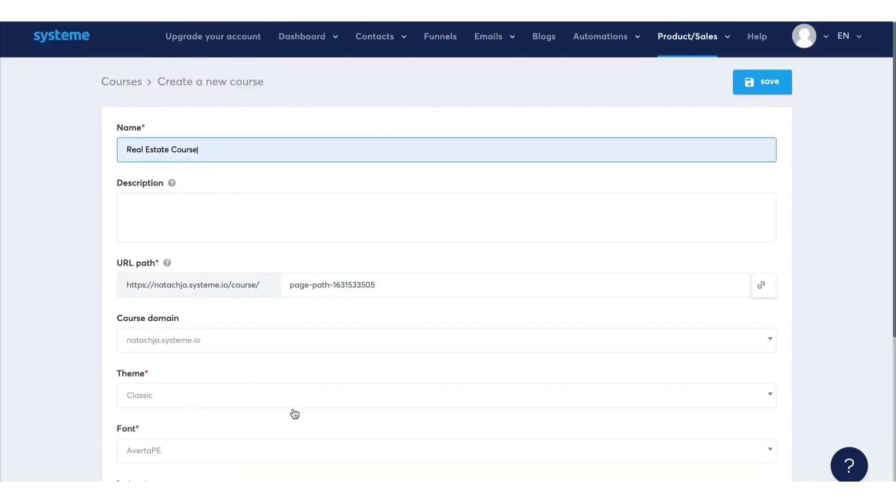
scroll(262, 211, down, 2)
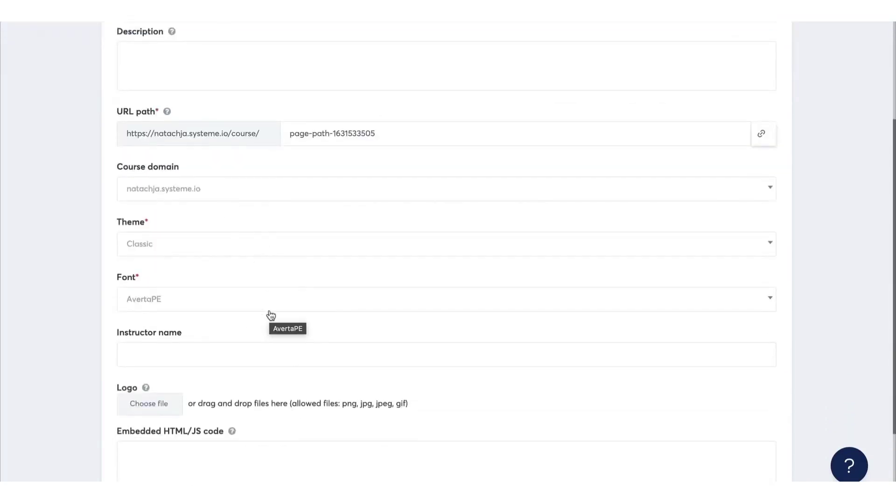
scroll(271, 315, up, 5)
Step: Save the Real Estate Course and add Module 1 to it
click(766, 87)
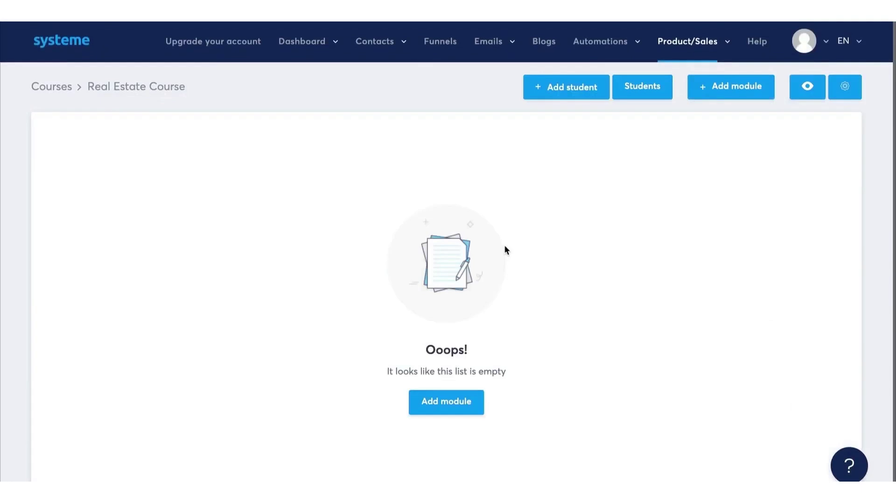
click(461, 412)
text(Mo)
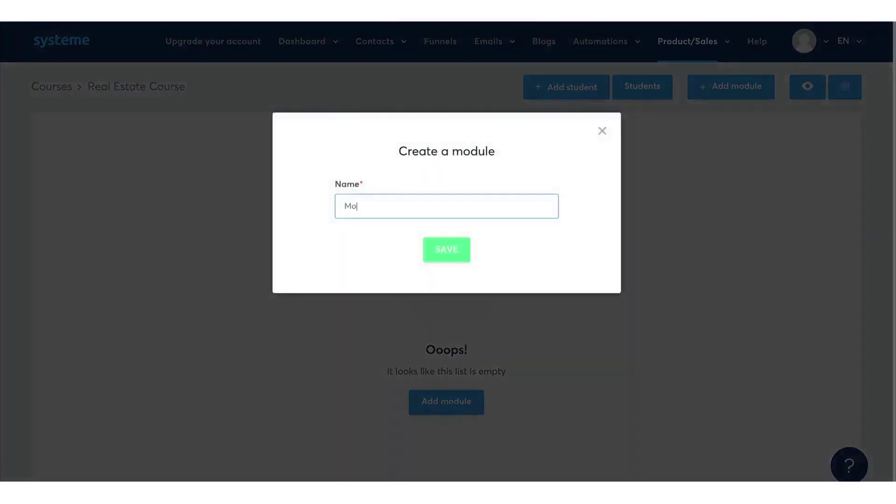
text(dule 1)
click(455, 250)
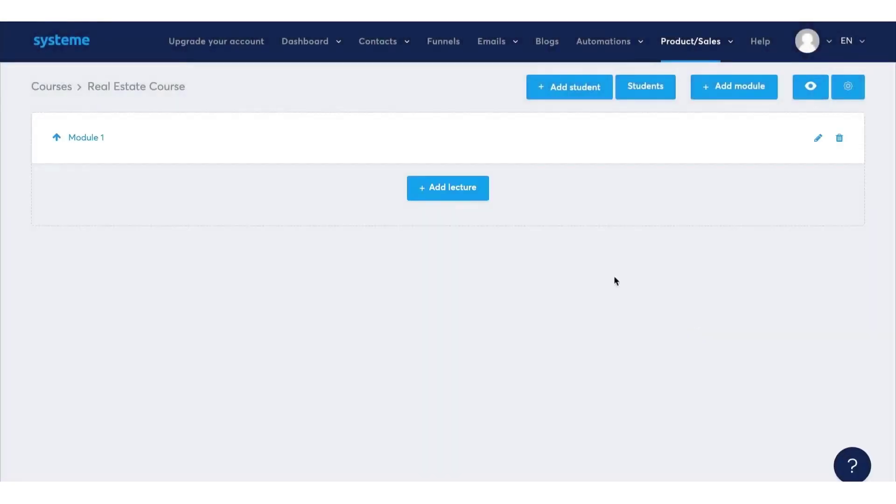
Step: Add lecture 'Chapter 1 - The foundations' with a 7-day delay and the video template
click(464, 190)
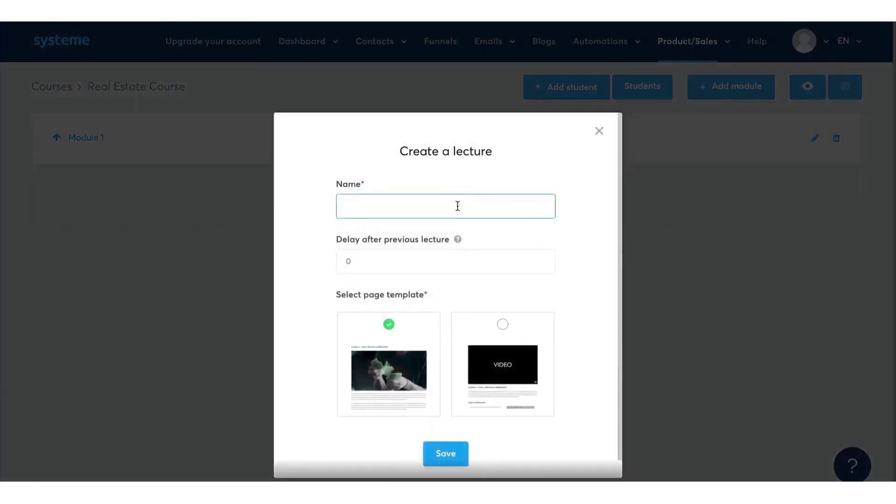
text(Chapt)
text(er 1 - The foundations)
click(549, 261)
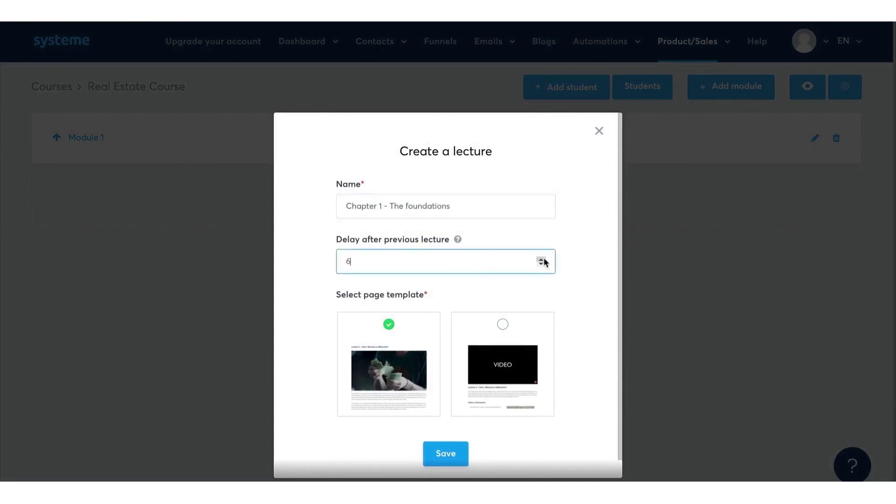
click(541, 259)
click(577, 276)
scroll(521, 334, down, 1)
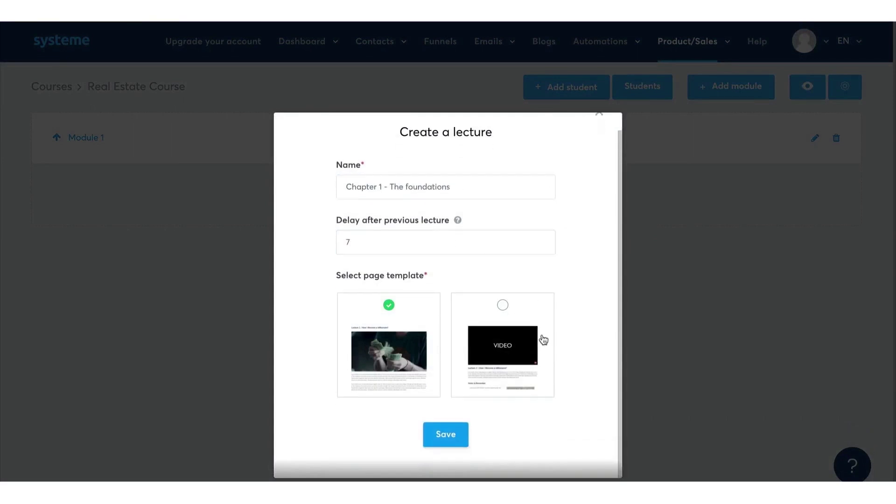
click(503, 307)
click(447, 435)
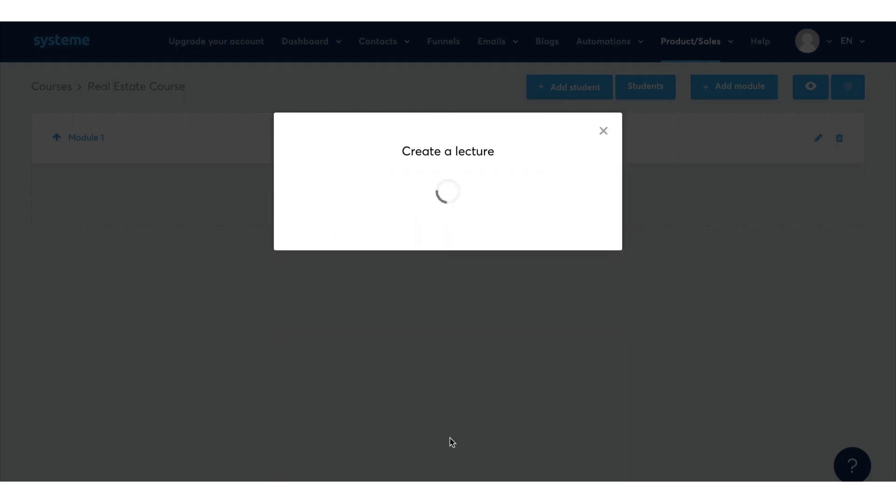
scroll(711, 274, down, 2)
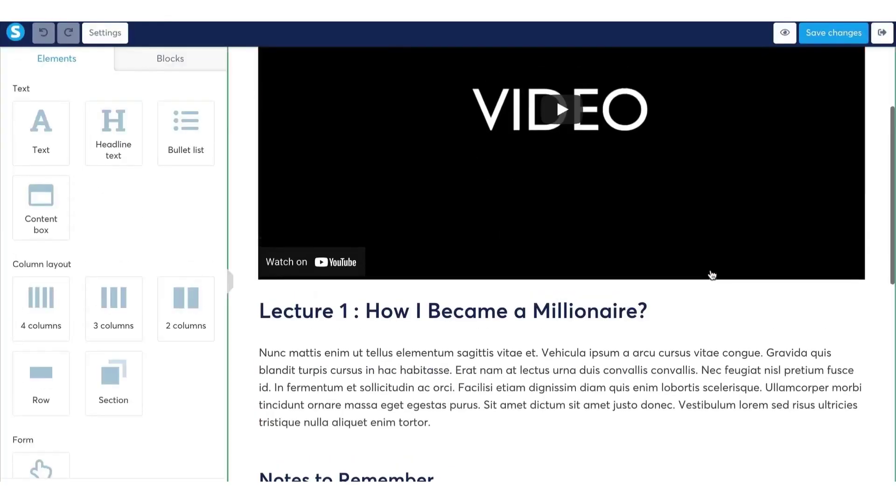
scroll(711, 275, up, 2)
Step: Move the lecture title above the video and replace the paragraph with 'Resources:'
drag(686, 420, 655, 92)
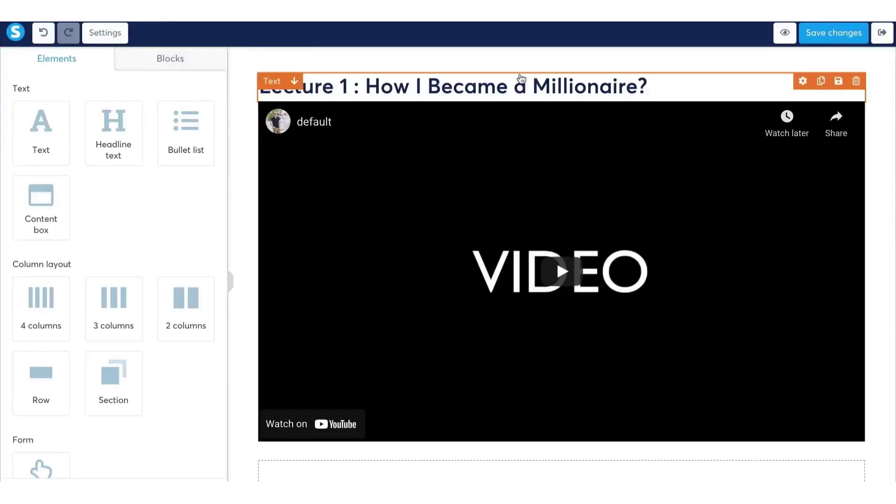
scroll(566, 105, down, 3)
scroll(521, 194, up, 2)
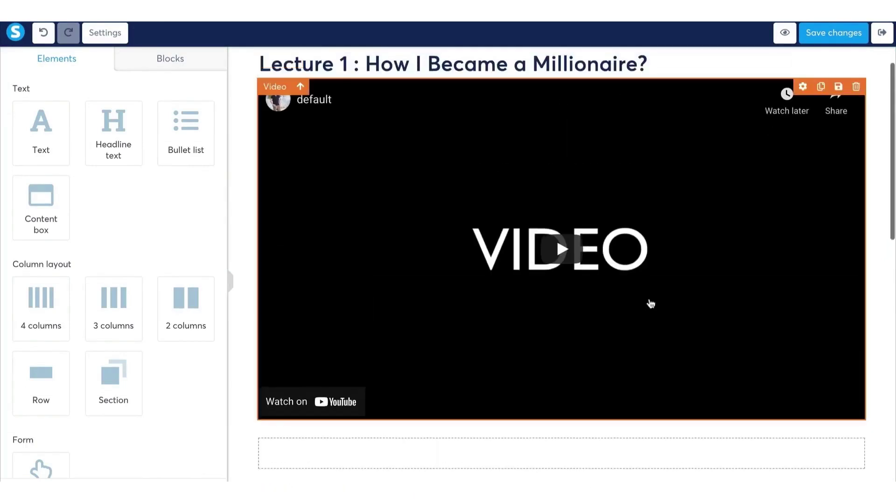
scroll(386, 301, down, 3)
scroll(504, 340, down, 1)
click(434, 339)
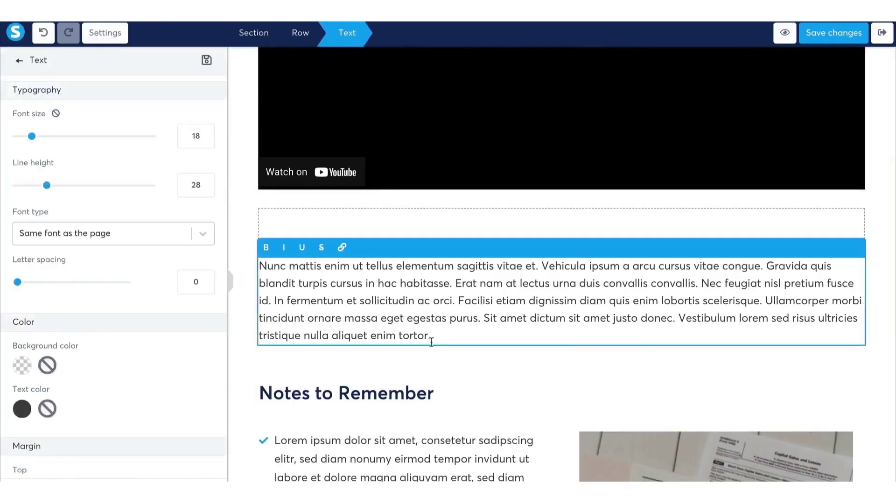
mouse_move(434, 338)
mouse_down()
mouse_move(241, 282)
mouse_move(256, 269)
mouse_up()
key(BackSpace)
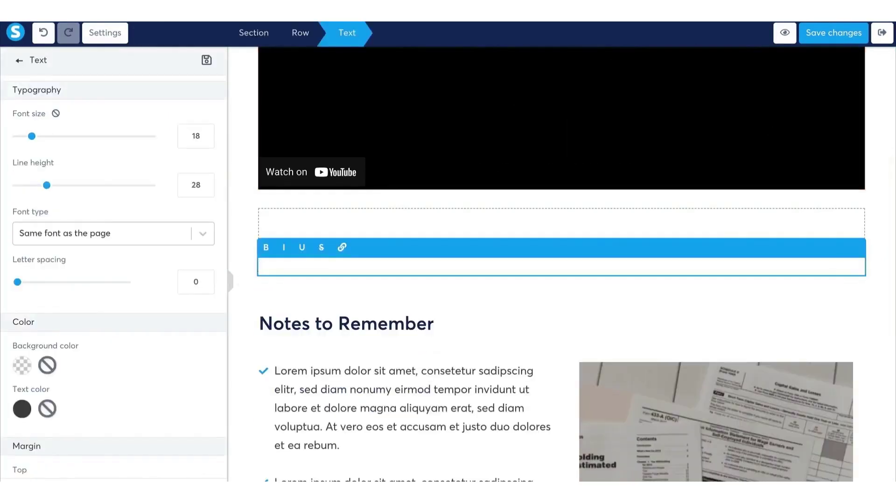
text(Resources:)
key(Escape)
scroll(151, 391, down, 3)
scroll(151, 391, up, 3)
mouse_move(186, 119)
mouse_down()
mouse_move(297, 291)
mouse_move(274, 298)
mouse_up()
Step: Add a bullet list with orange checkmark icons and save the lecture page
click(272, 297)
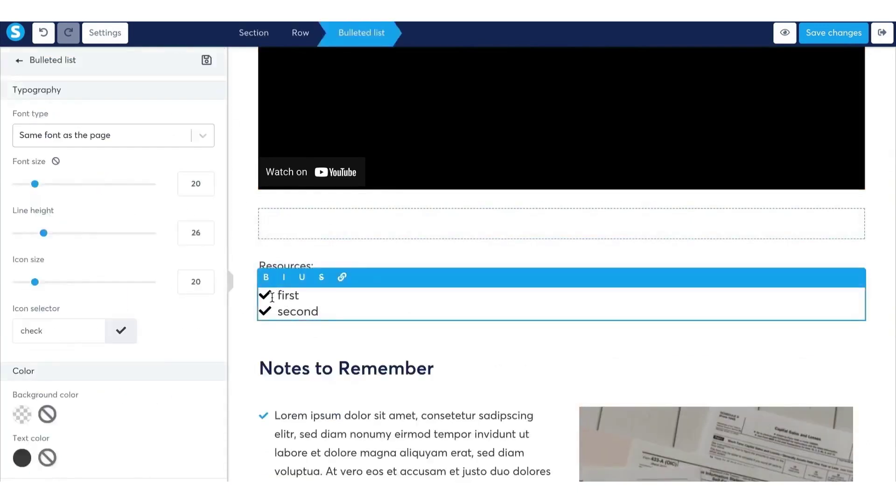
scroll(114, 406, down, 2)
scroll(114, 407, down, 2)
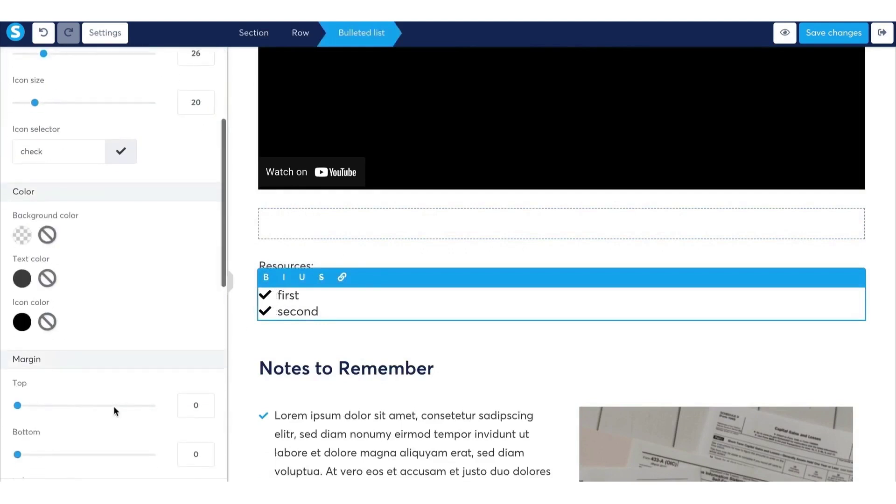
double_click(268, 295)
scroll(105, 319, down, 1)
click(22, 320)
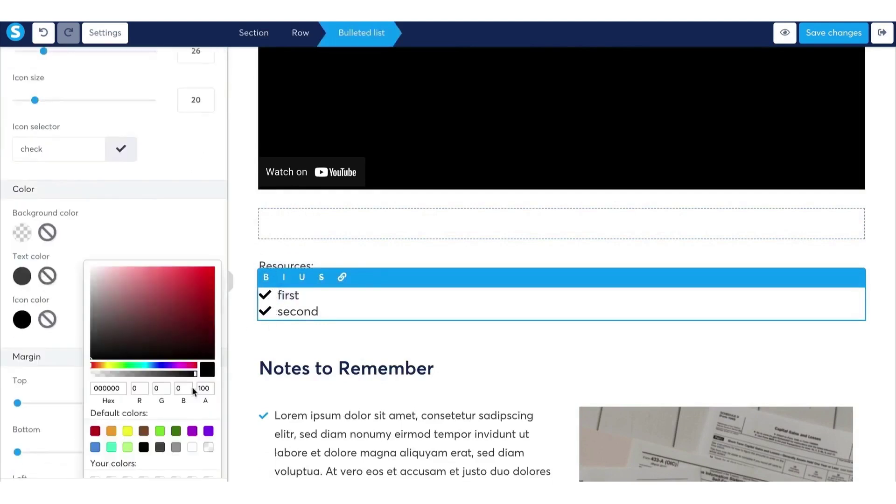
click(111, 431)
click(398, 335)
click(318, 303)
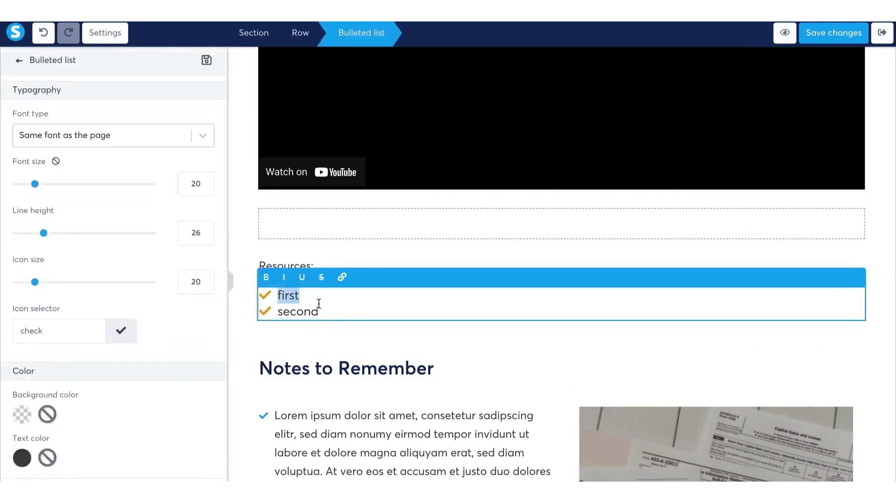
scroll(440, 283, up, 4)
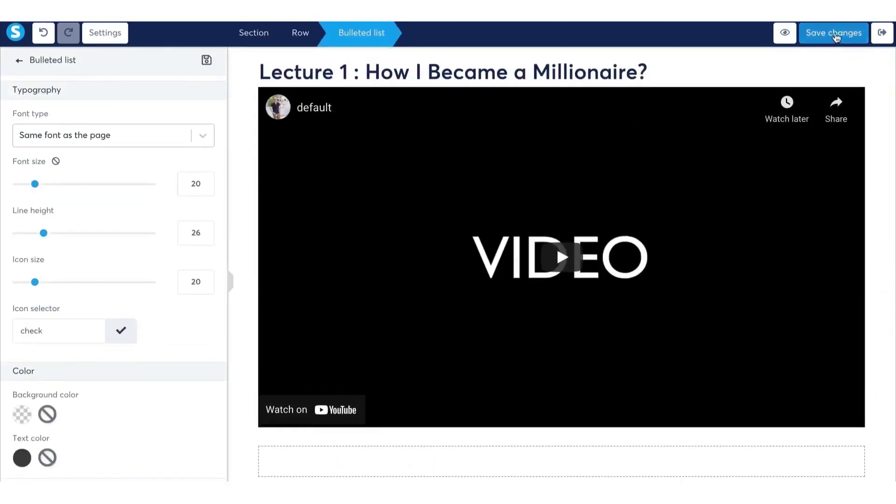
click(835, 35)
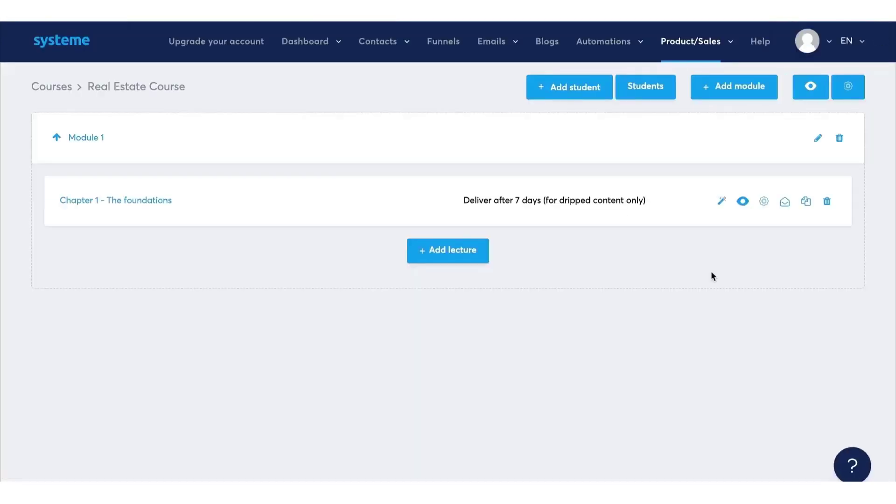
Step: Duplicate the Chapter 1 lecture and open the copy's title for editing
click(806, 201)
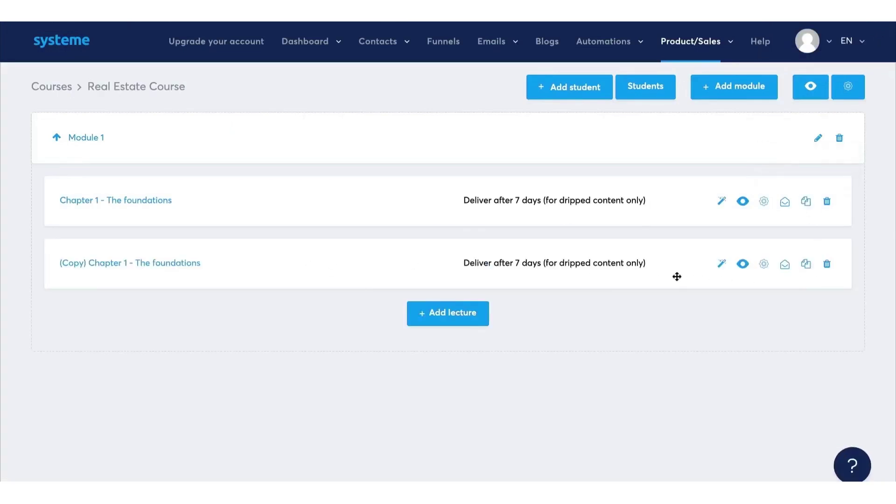
click(720, 266)
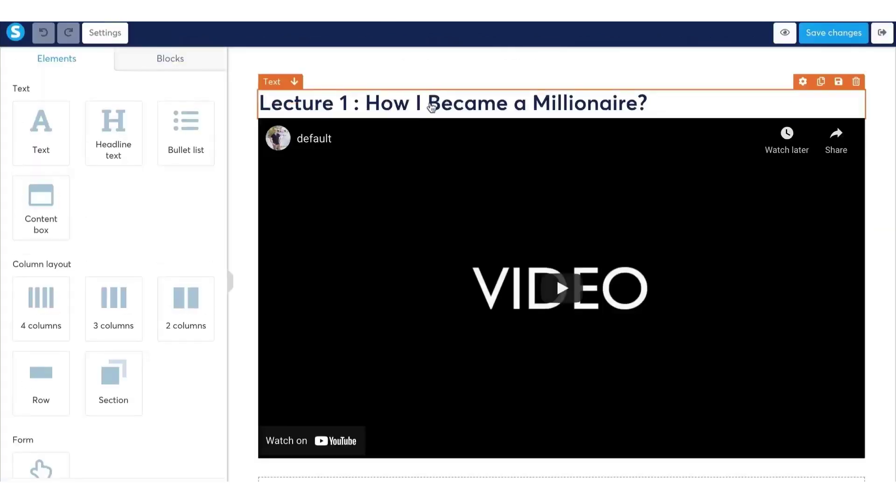
click(426, 104)
Step: Retitle the copy 'Lecture 2 : How You Can Become a Millionaire?'
click(350, 102)
key(BackSpace)
text(2)
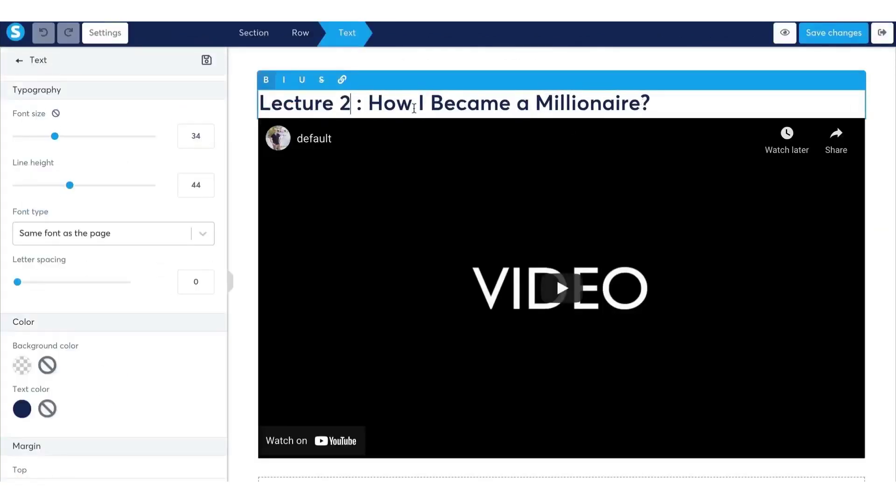
double_click(420, 104)
text(You Can)
click(559, 104)
key(BackSpace)
text(o)
click(665, 154)
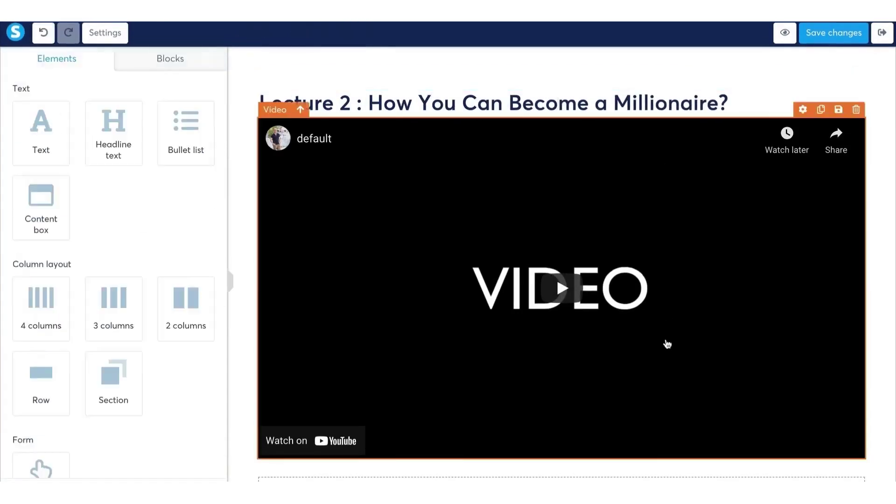
scroll(667, 344, down, 3)
scroll(756, 144, up, 3)
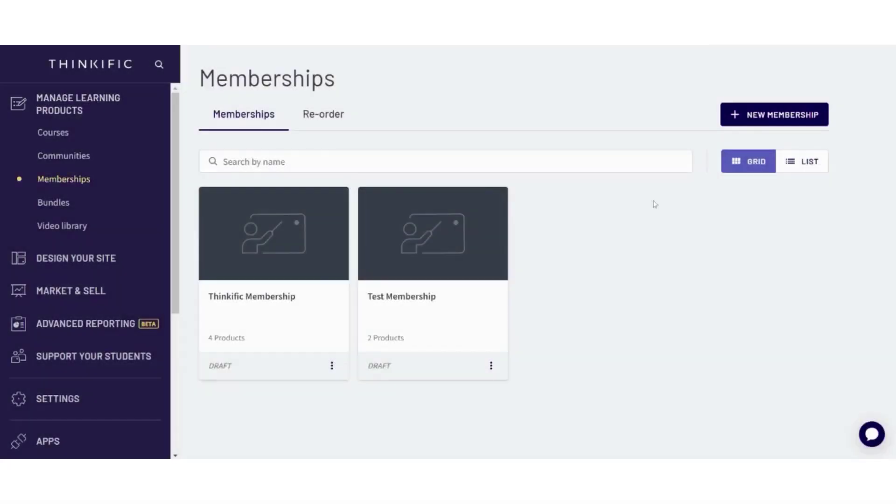
Step: Create the Think Tank Society membership with Affiliate Marketing 101 and Test Community
click(776, 117)
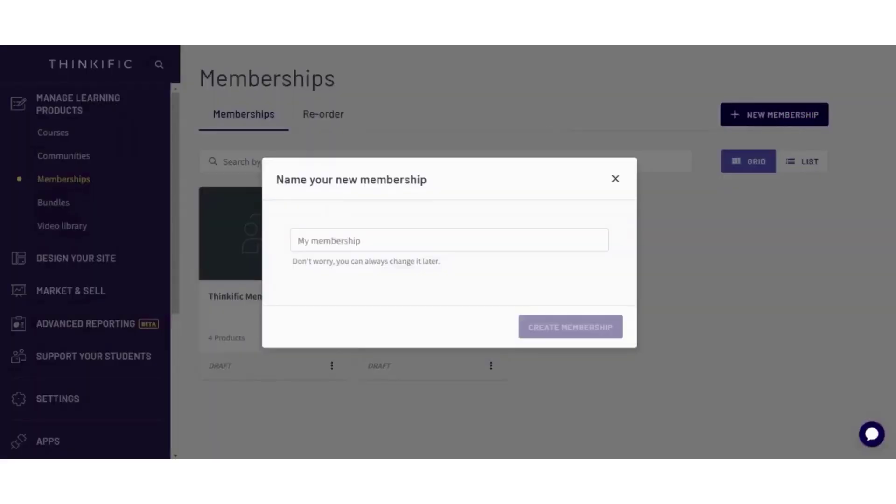
text(Think Tank Sociewr)
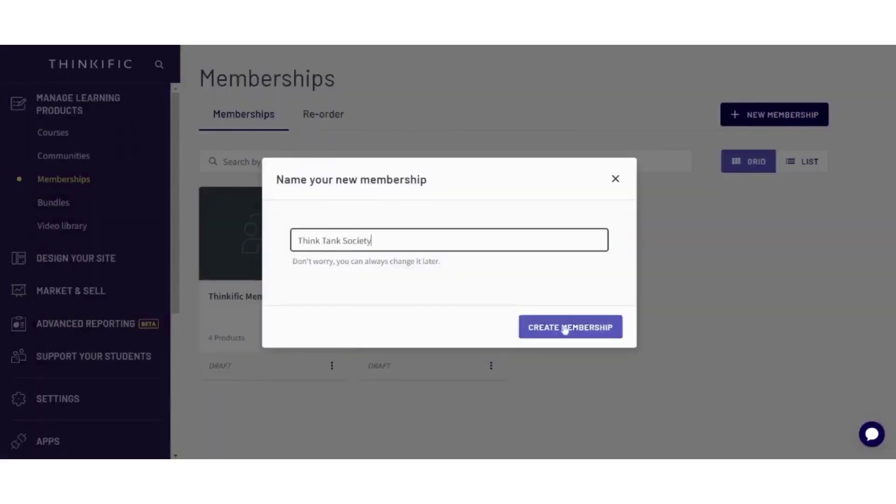
click(566, 330)
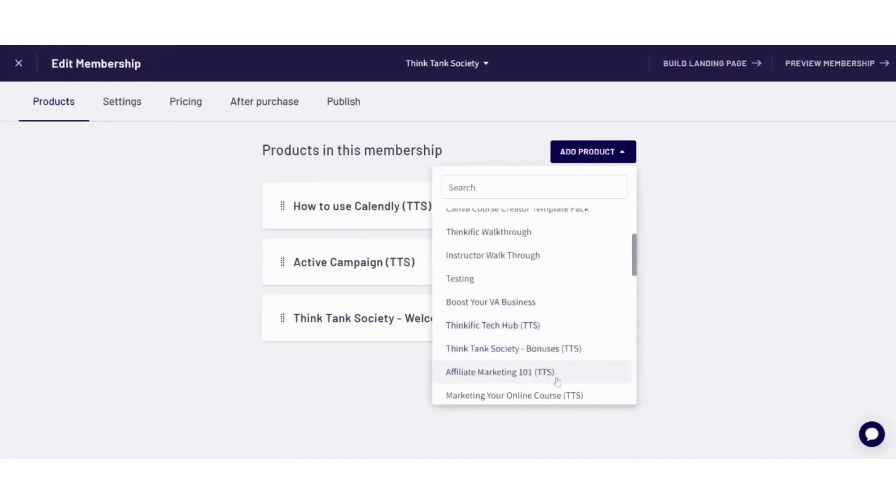
click(553, 375)
click(607, 152)
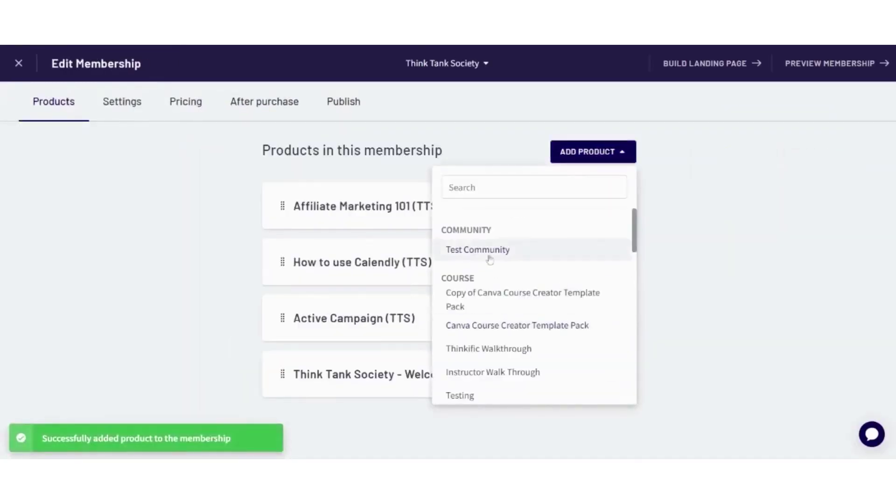
click(490, 252)
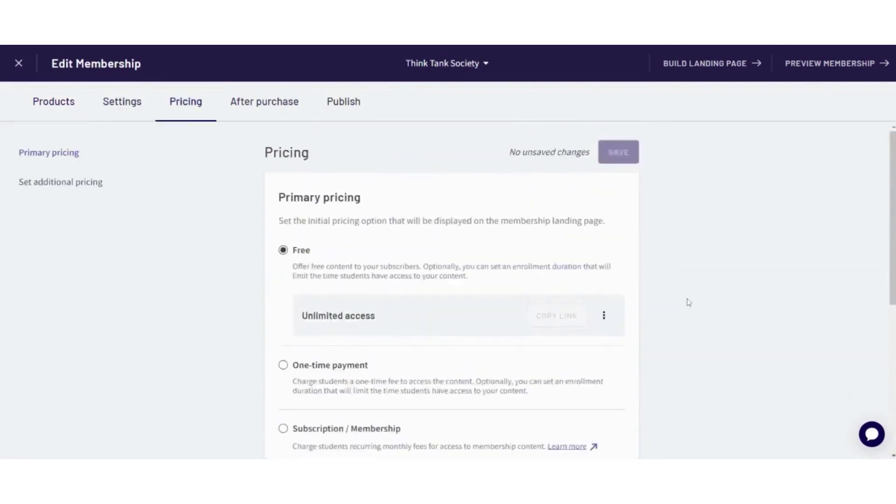
scroll(688, 303, down, 2)
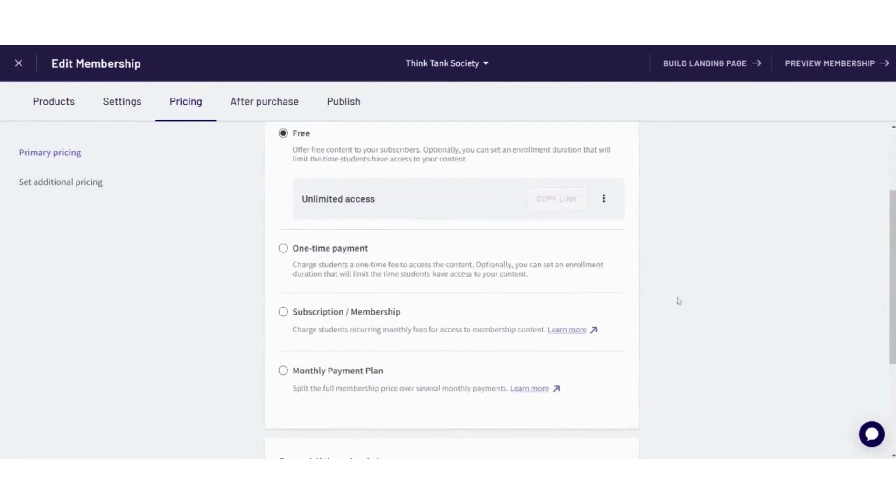
Step: Price it as a $27 monthly subscription with a discounted $7 first payment
click(283, 313)
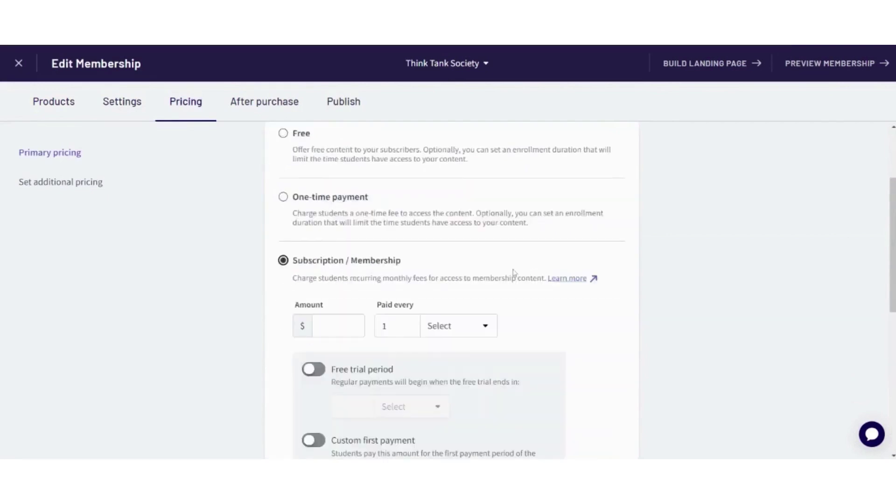
scroll(462, 263, down, 2)
click(338, 208)
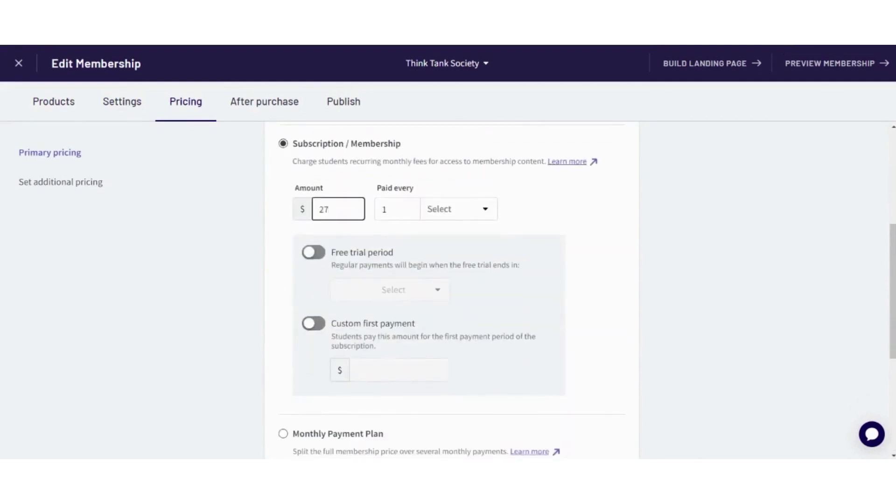
click(455, 209)
click(446, 241)
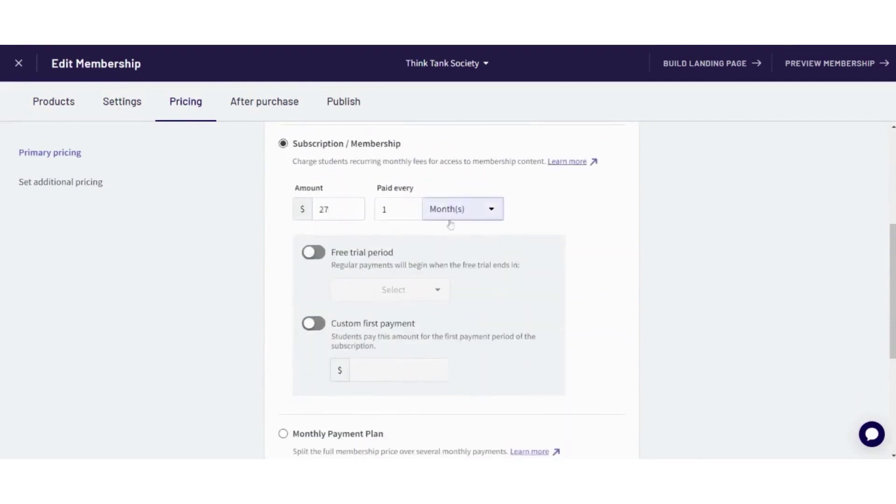
click(315, 259)
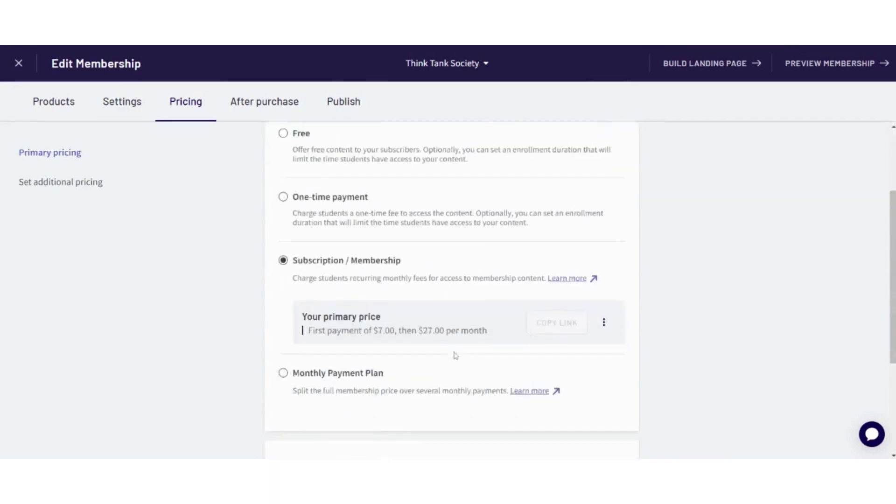
scroll(686, 265, down, 3)
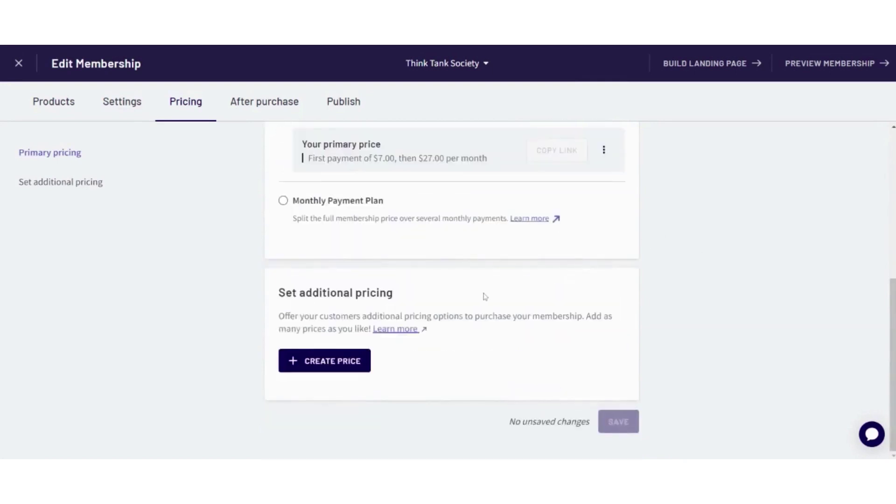
Step: Add an additional 'Annual' subscription price of $270 every 1 year
click(335, 368)
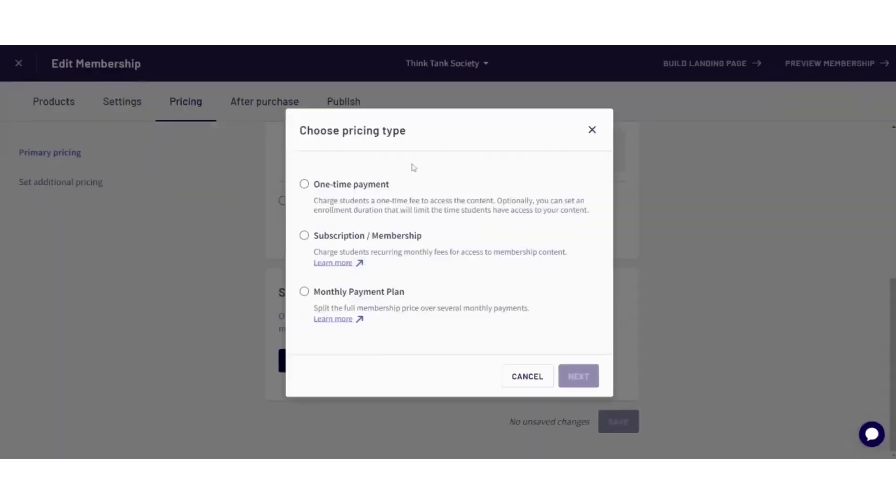
click(304, 239)
click(581, 378)
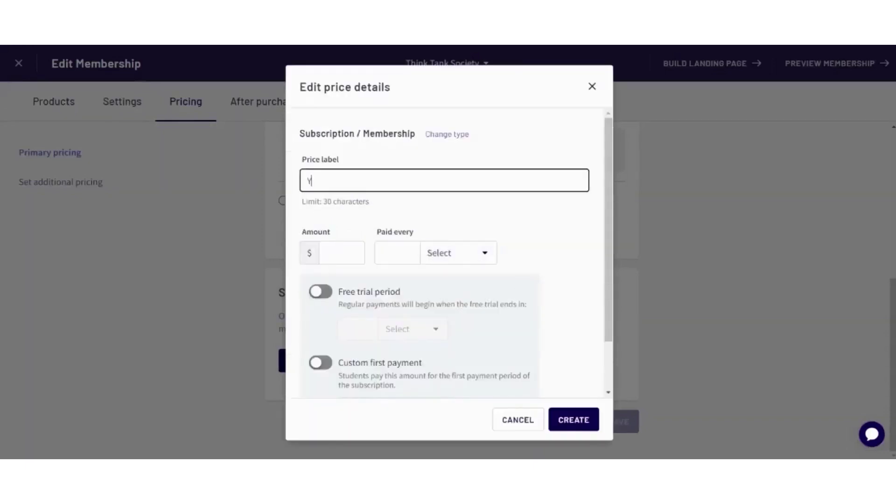
key(BackSpace)
text(Annaul)
key(Tab)
text(270)
key(Tab)
text(1)
key(Tab)
click(458, 312)
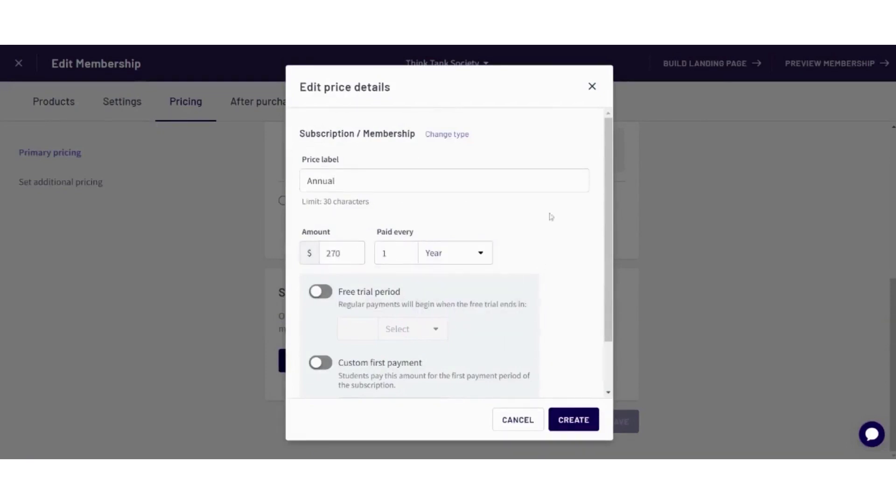
scroll(578, 270, down, 2)
click(572, 423)
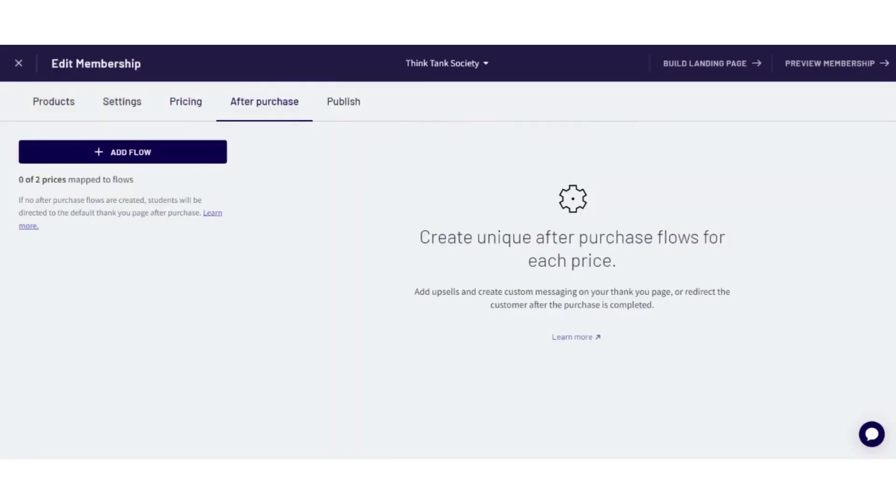
Step: Add a Course Player Flow sending buyers of both prices to the course player
click(176, 157)
scroll(410, 320, down, 3)
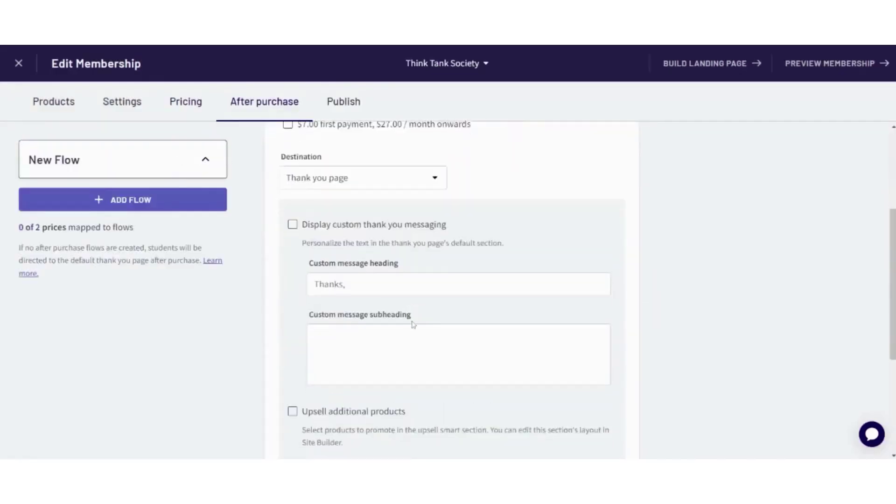
click(357, 178)
click(329, 231)
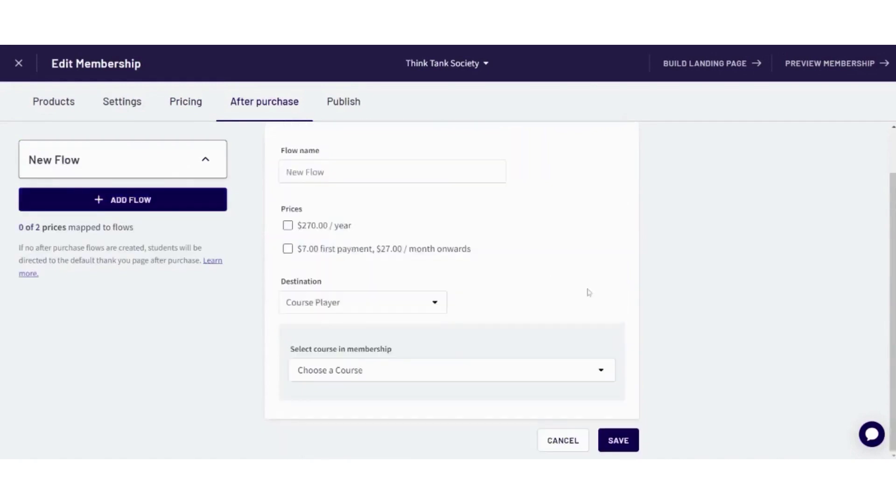
scroll(327, 389, up, 2)
click(286, 223)
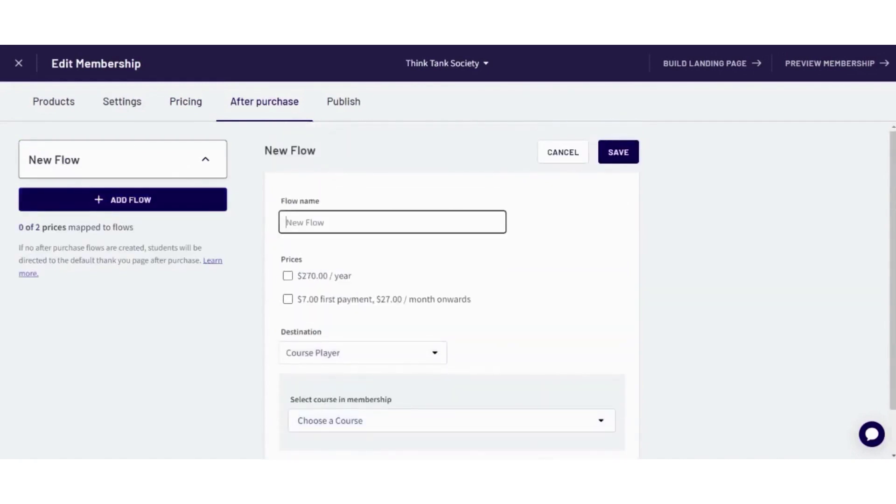
text(Course Player Flow)
click(288, 277)
click(288, 299)
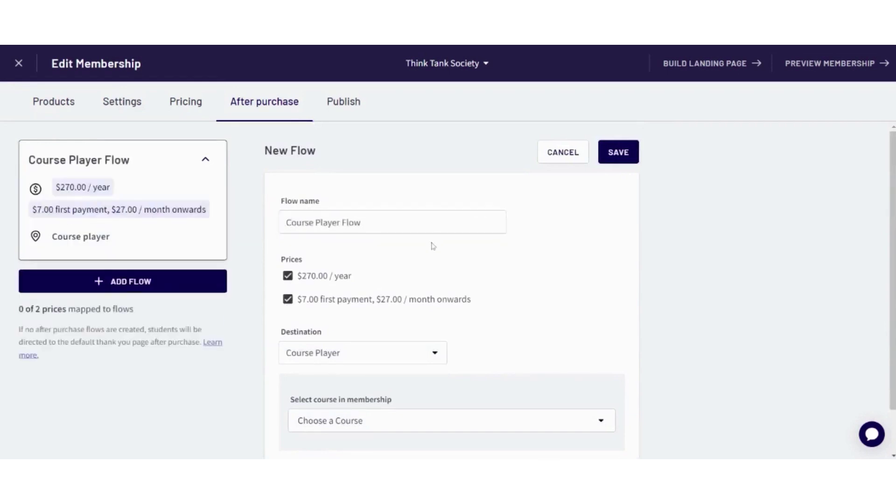
scroll(420, 239, down, 1)
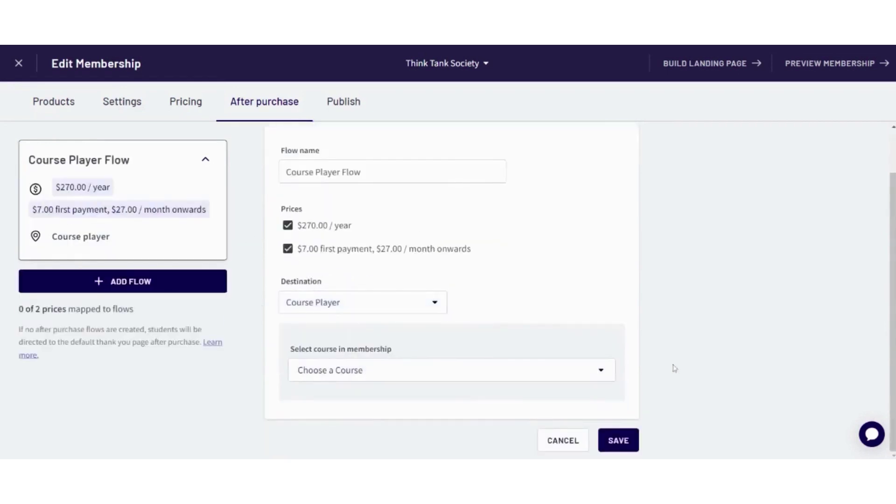
Step: Target 'Think Tank Society - Welcome + Resources', save the flow, and check publishing status
click(422, 377)
scroll(616, 259, down, 2)
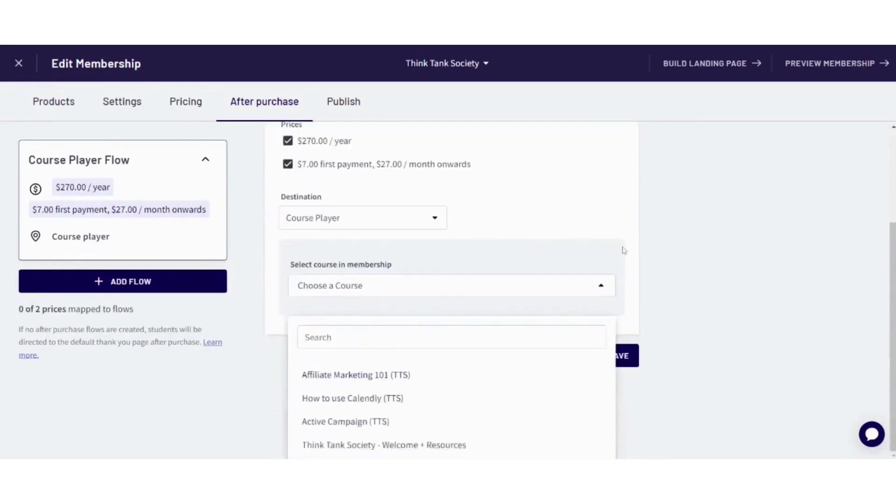
click(400, 445)
scroll(626, 308, up, 2)
scroll(626, 300, down, 2)
scroll(644, 333, up, 1)
scroll(443, 288, up, 1)
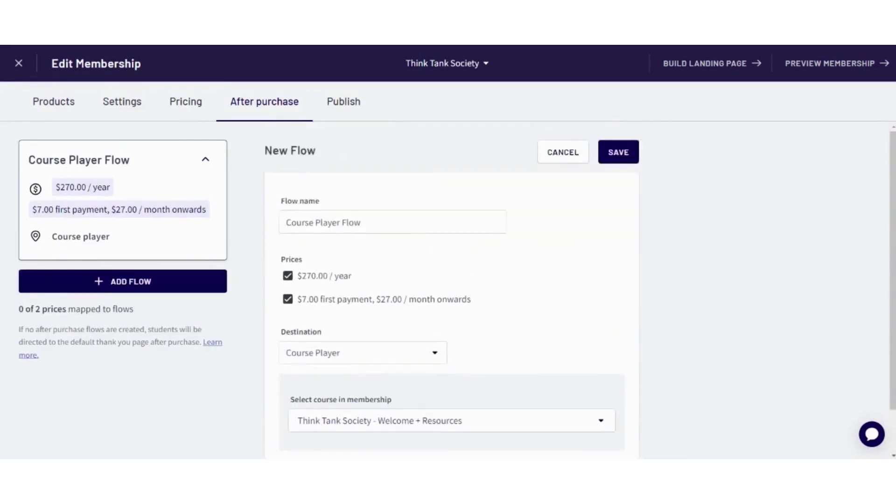
click(618, 153)
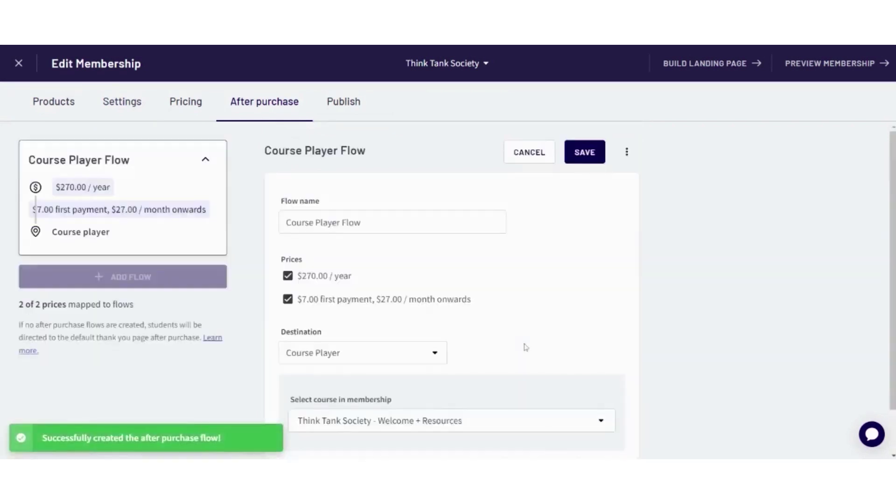
scroll(442, 382, down, 2)
scroll(441, 382, up, 1)
click(343, 102)
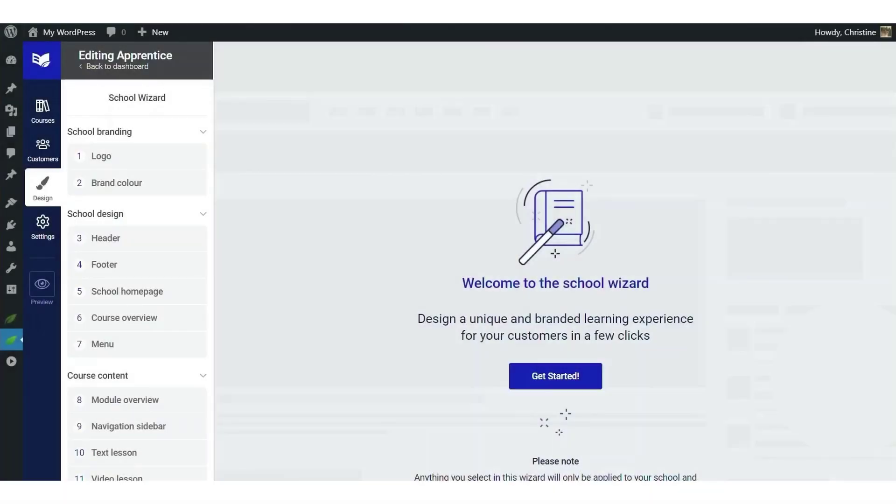
Step: Start the school wizard and set the Thrive Foods University logo from the Media Library
click(556, 378)
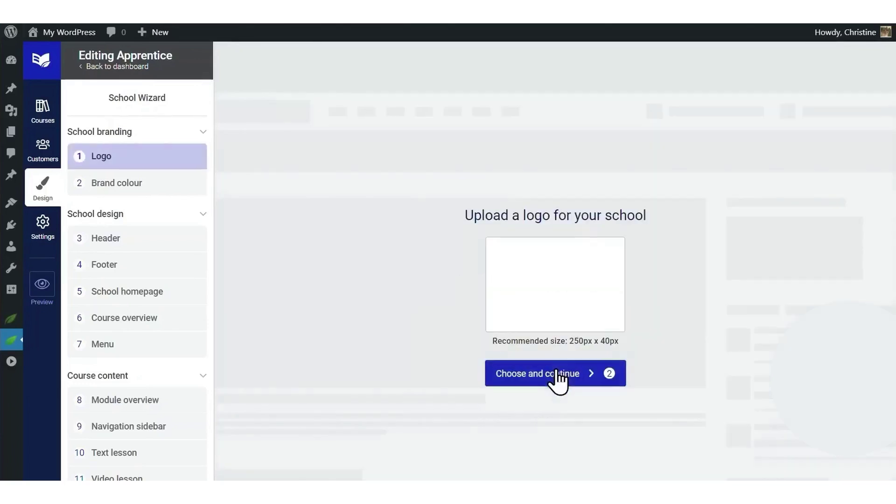
click(545, 315)
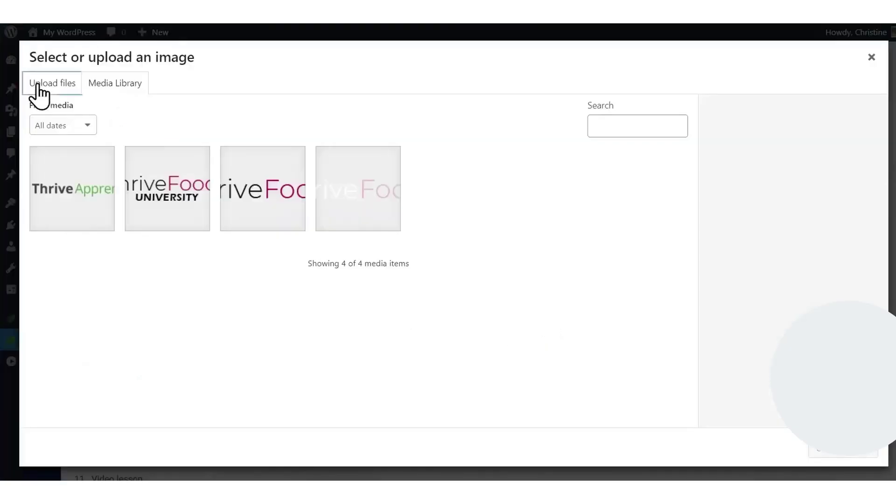
click(38, 84)
click(116, 86)
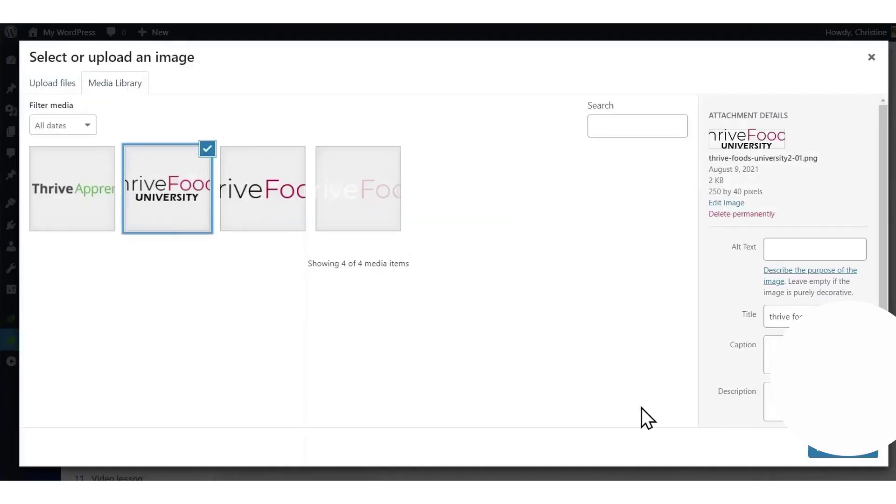
click(844, 455)
click(551, 387)
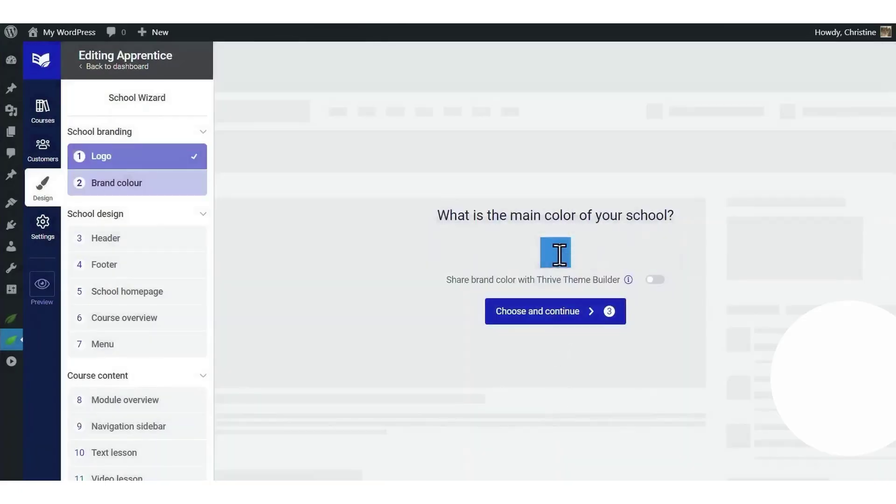
Step: Accept the brand colour and browse the available header templates
click(560, 255)
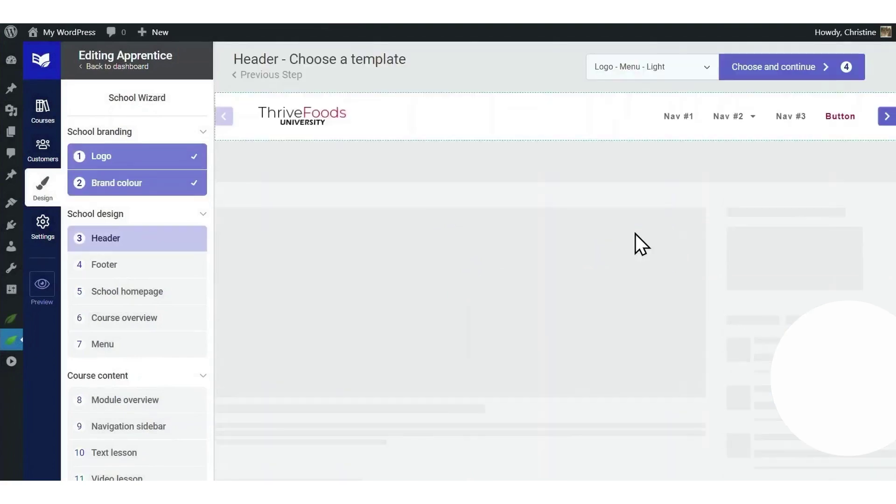
click(885, 116)
click(885, 117)
click(701, 71)
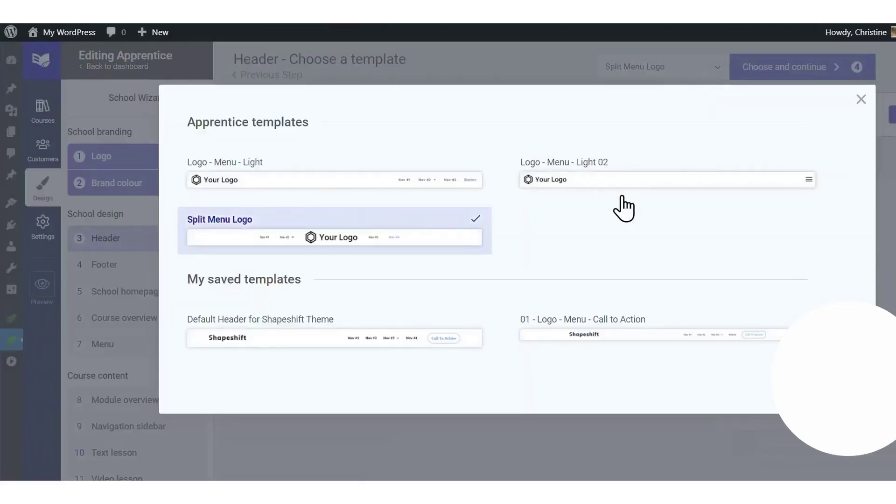
Step: Choose the Logo - Menu - Light header and keep the Footer 01 template
click(361, 189)
click(746, 73)
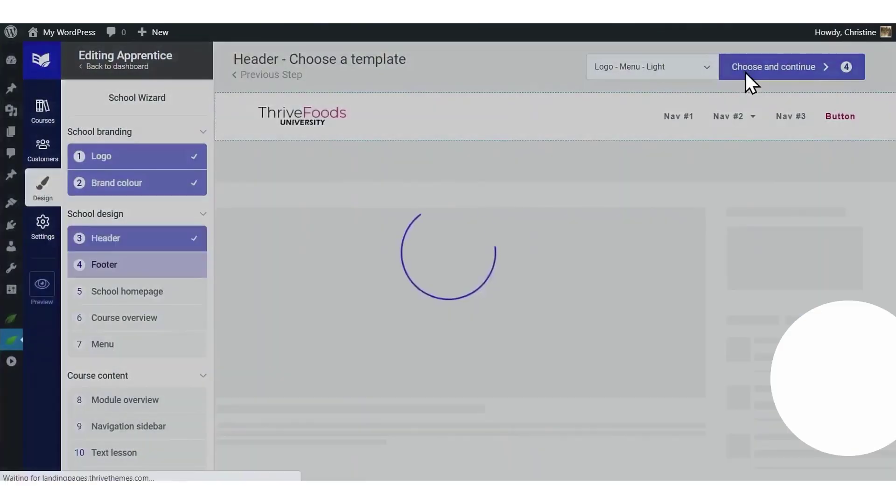
click(707, 71)
click(400, 194)
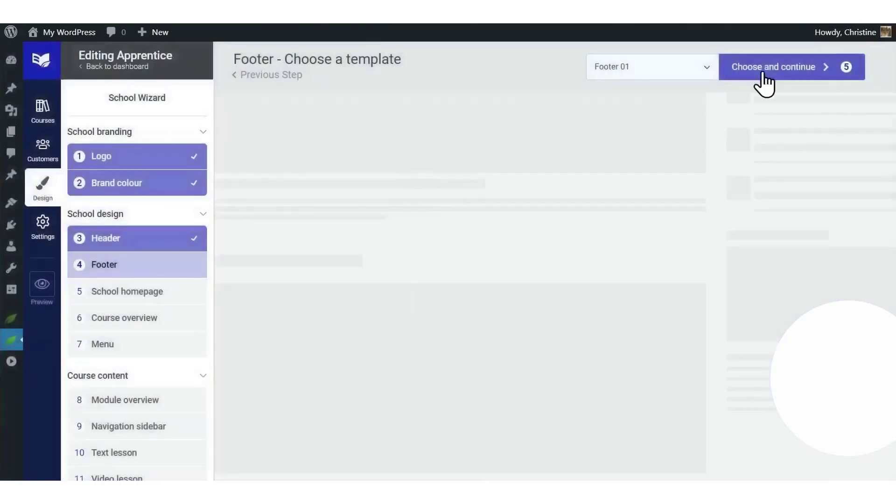
click(766, 67)
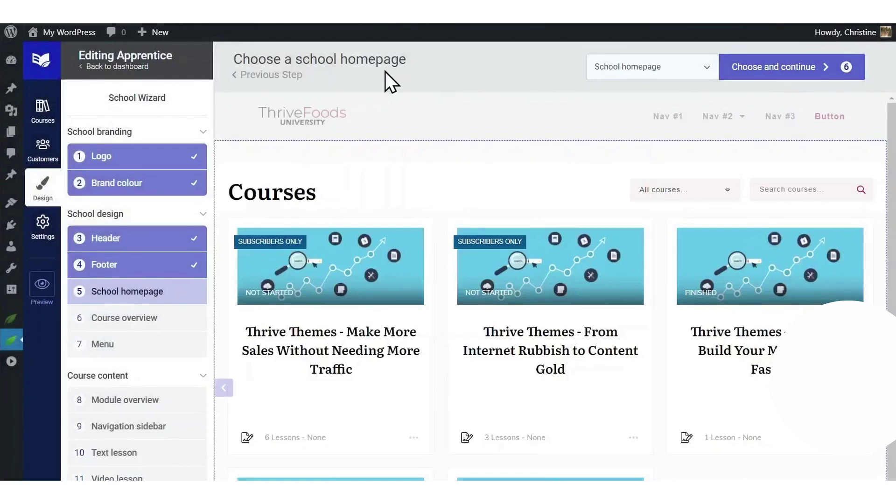
Step: Keep the school homepage template and the Light Elegant course overview, reaching the menu step
click(658, 71)
click(254, 165)
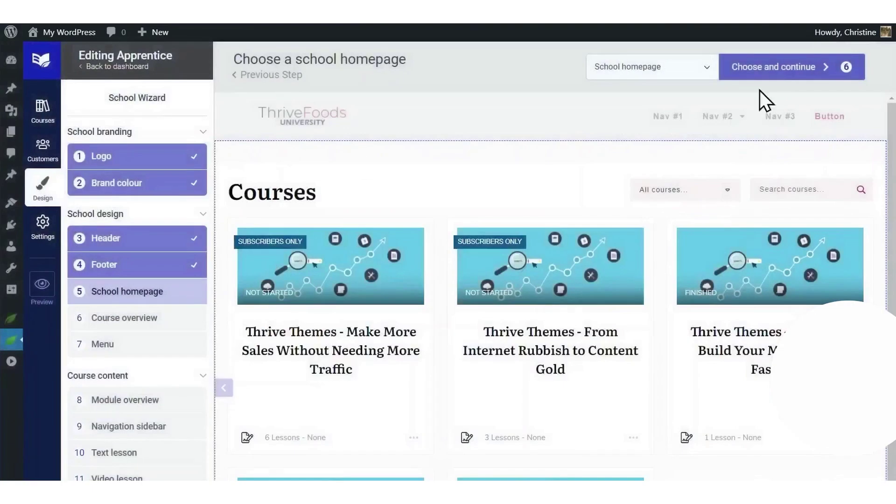
click(765, 67)
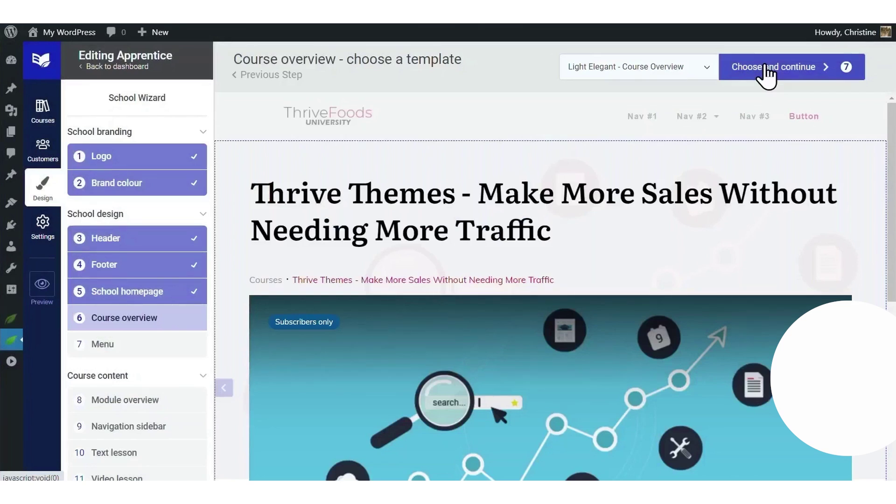
click(636, 73)
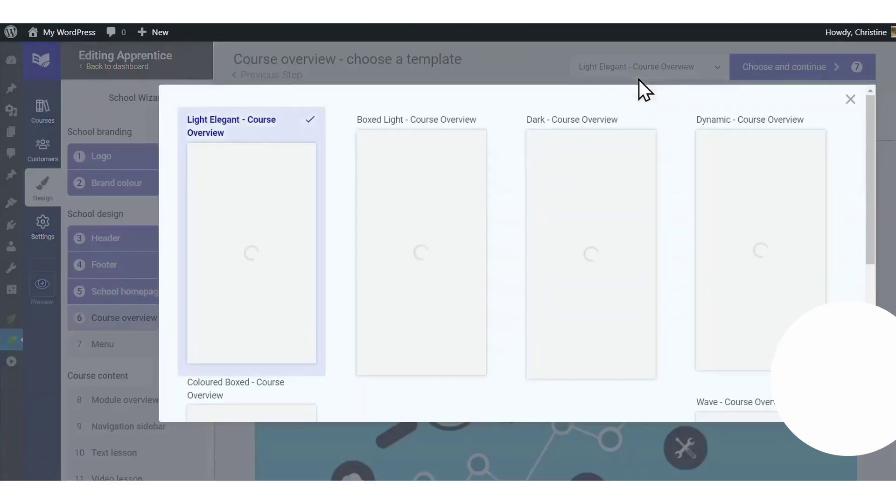
click(280, 213)
click(801, 69)
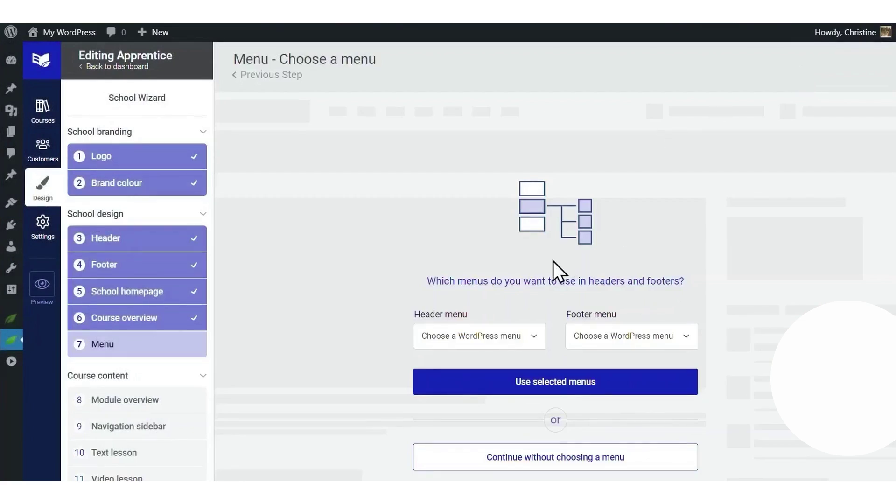
Step: Use the Course menu as the school header menu and continue
click(522, 337)
click(476, 361)
scroll(686, 398, down, 2)
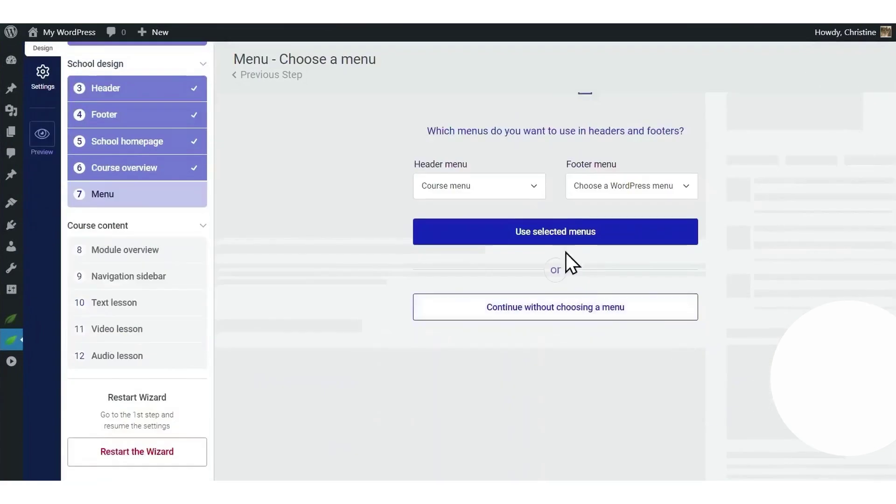
click(561, 230)
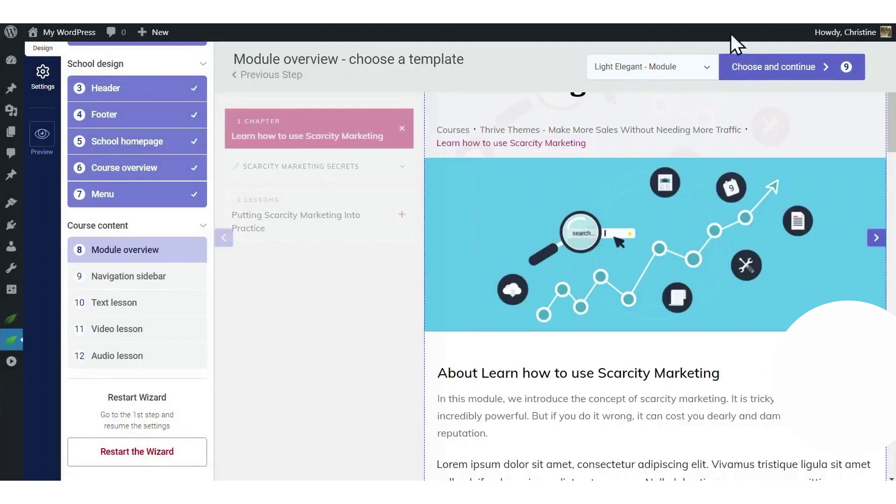
Step: Keep the Light Elegant module overview template and continue
click(683, 73)
click(238, 222)
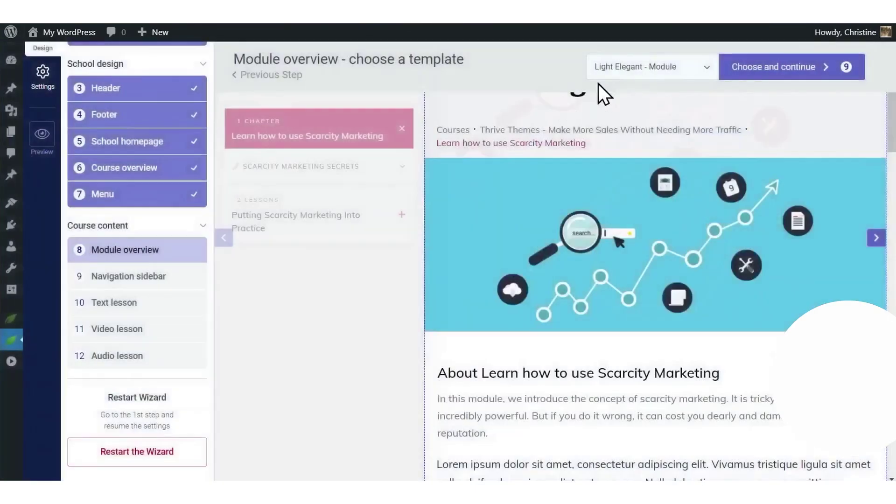
click(752, 67)
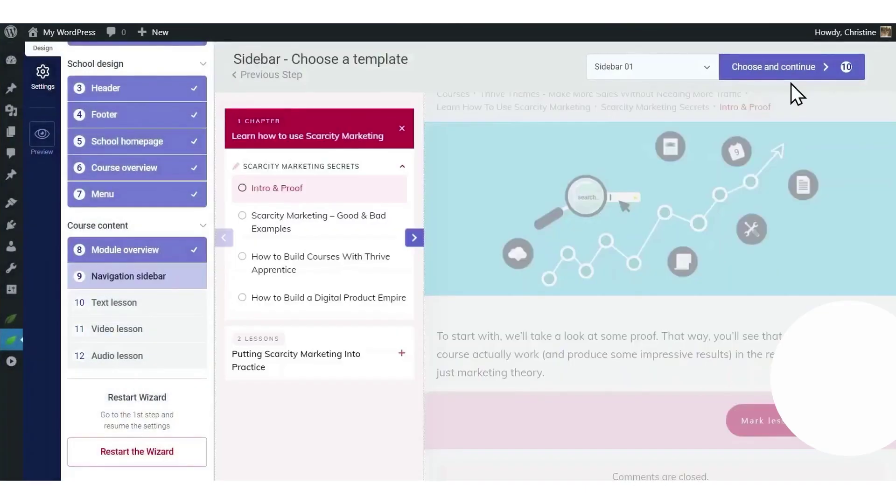
Step: Choose the first navigation sidebar template (Sidebar 01) and continue
click(686, 70)
scroll(542, 137, down, 3)
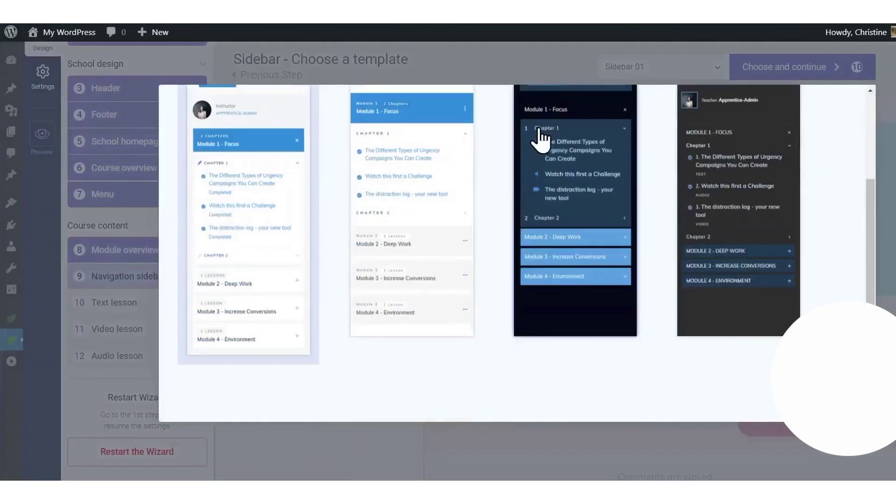
click(260, 200)
click(798, 71)
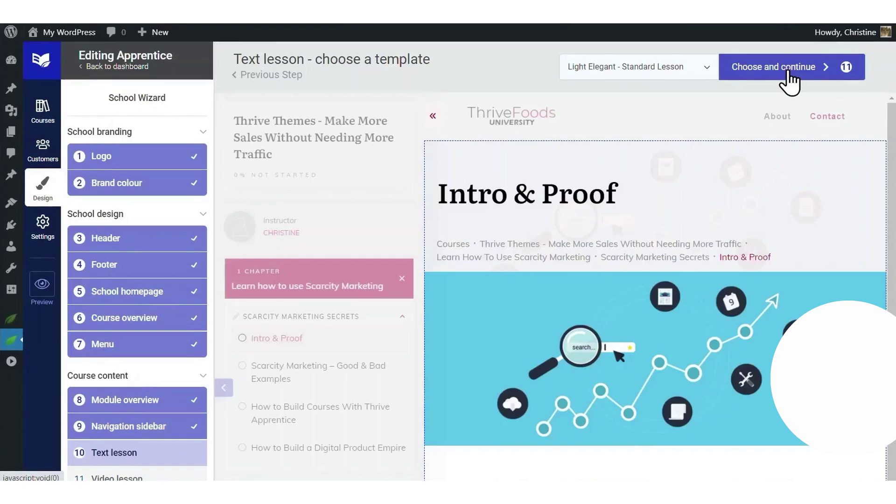
Step: Keep the default text lesson template and continue
click(696, 73)
scroll(677, 154, down, 3)
scroll(536, 176, up, 3)
key(Escape)
click(761, 66)
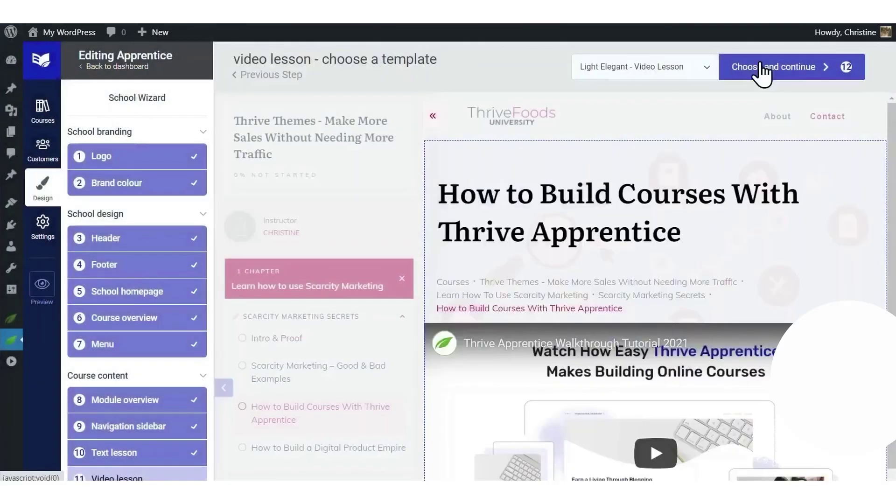
Step: Keep the Light Elegant video lesson template and continue
click(656, 62)
click(262, 251)
click(759, 67)
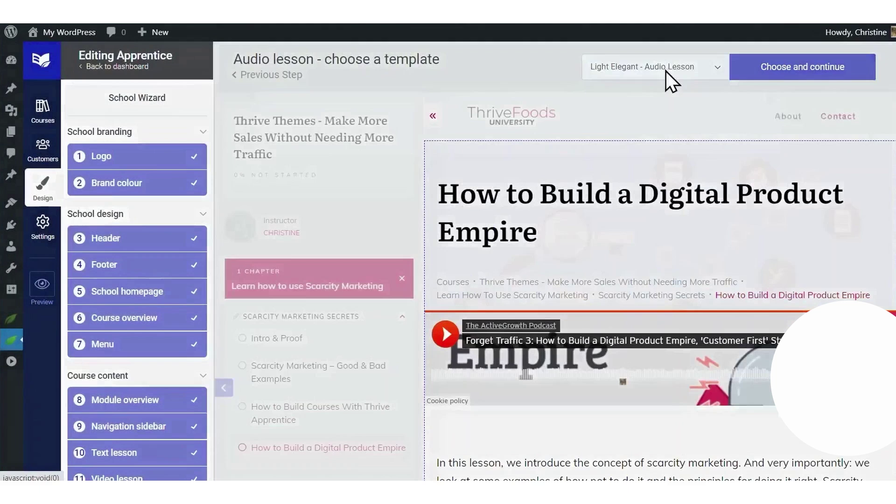
Step: Keep the Light Elegant audio lesson template, finish the wizard, and show access restriction labels
click(666, 71)
click(266, 266)
click(792, 71)
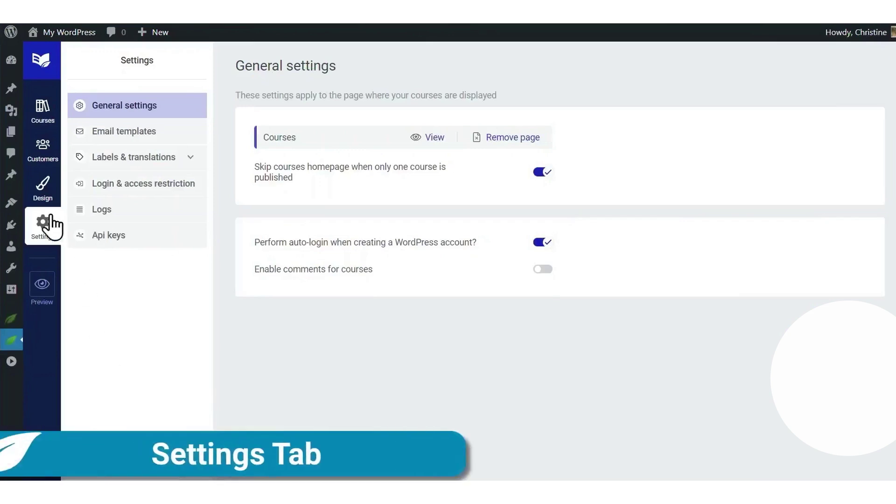
click(141, 159)
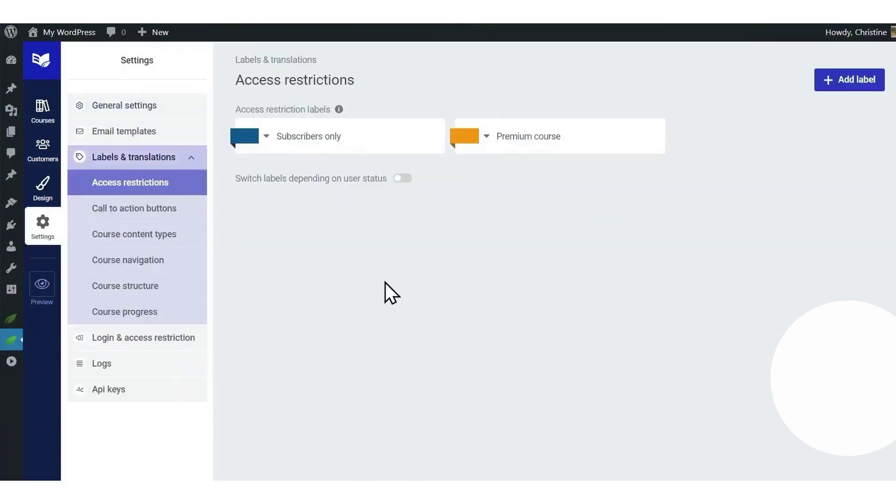